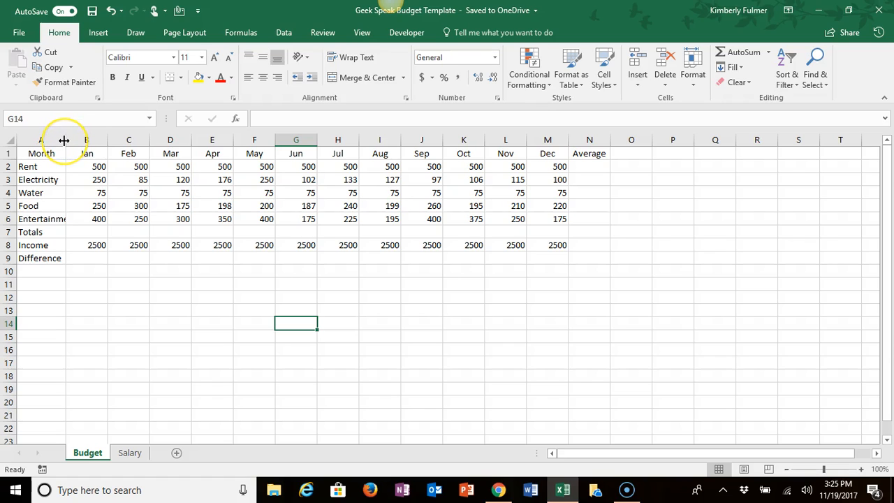
Step: AutoFit column A to its longest label and widen the month columns B through M to one uniform column width
{"action": "left_click_drag", "start_coordinate": [63, 140], "coordinate": [96, 140]}
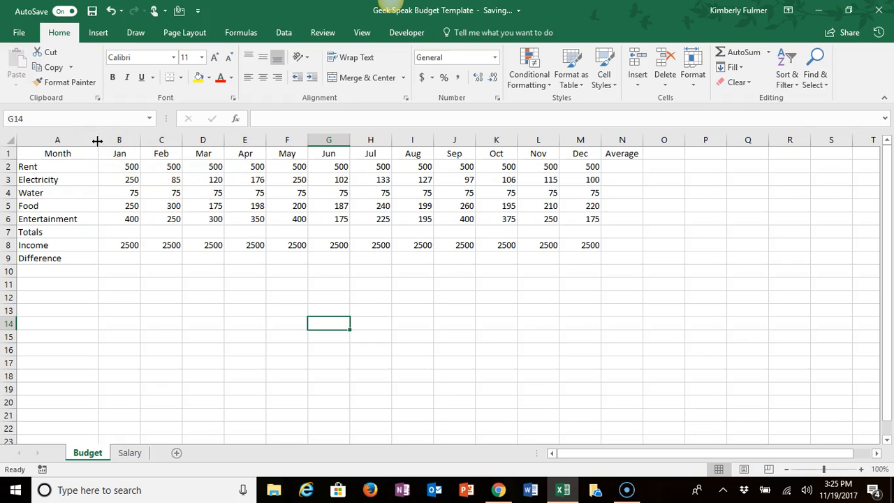
{"action": "double_click", "coordinate": [97, 140]}
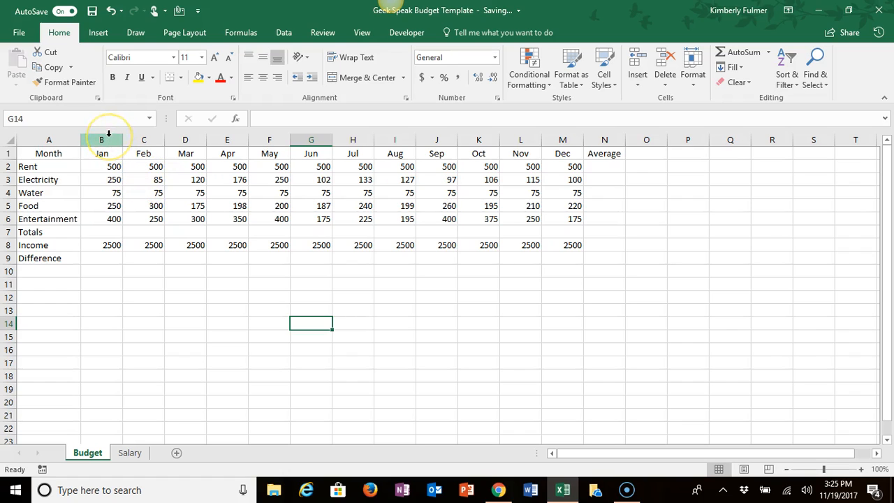
{"action": "left_click_drag", "start_coordinate": [108, 133], "coordinate": [571, 131]}
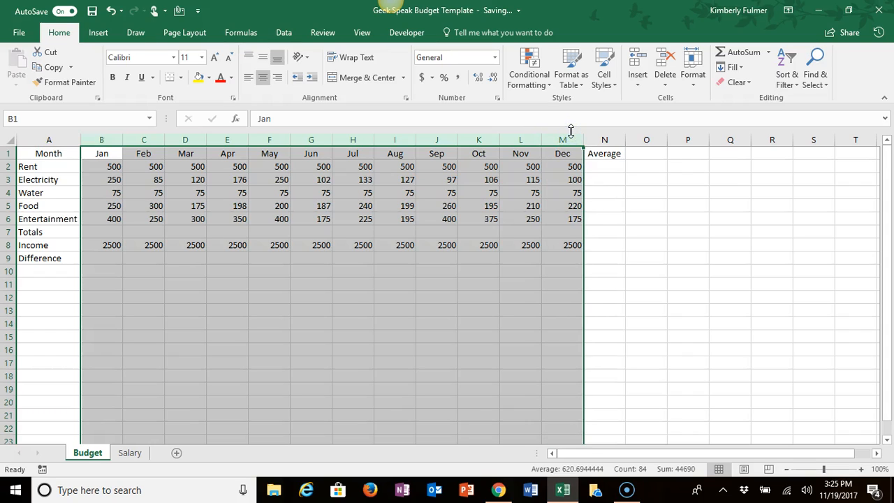
{"action": "left_click", "coordinate": [695, 81]}
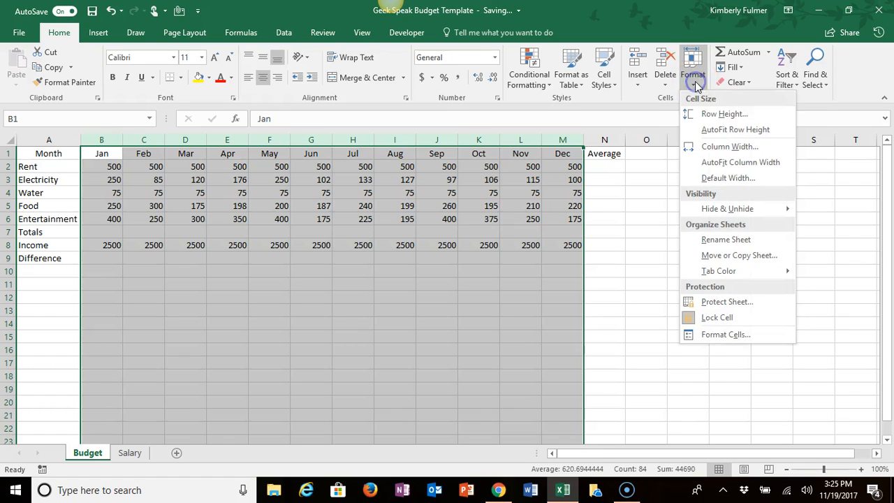
{"action": "left_click", "coordinate": [703, 148]}
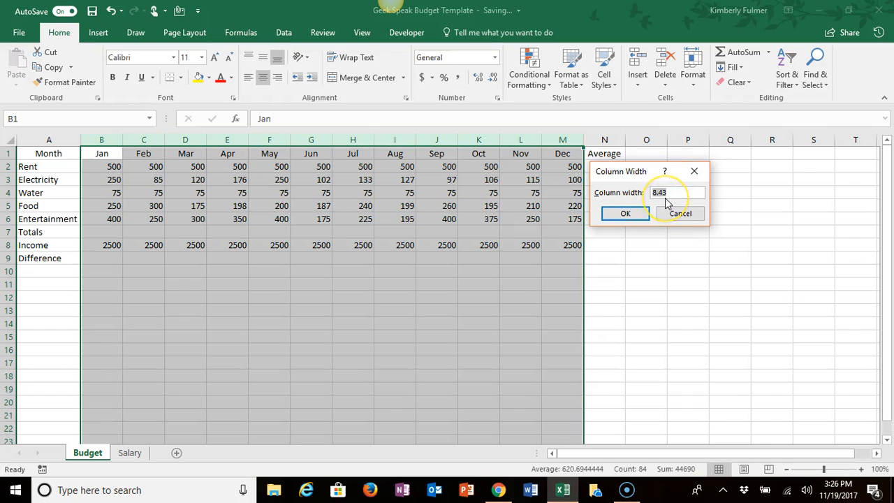
{"action": "left_click", "coordinate": [665, 196]}
{"action": "left_click", "coordinate": [629, 214]}
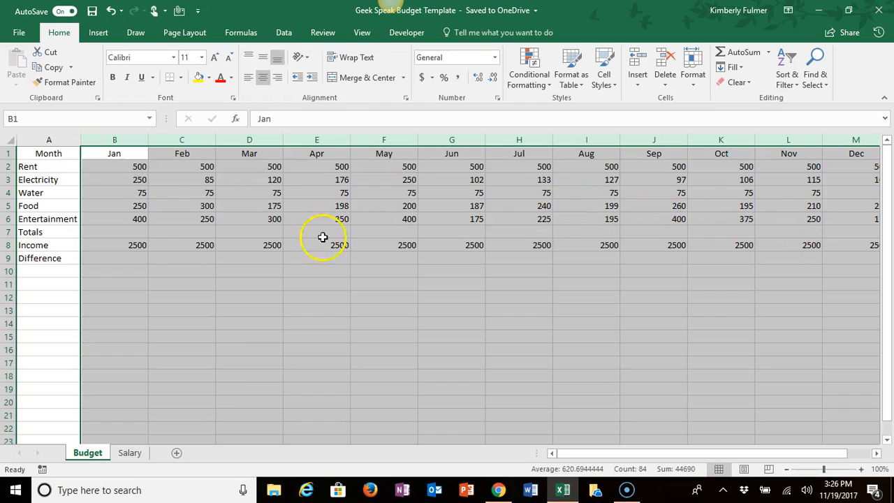
{"action": "left_click", "coordinate": [89, 210]}
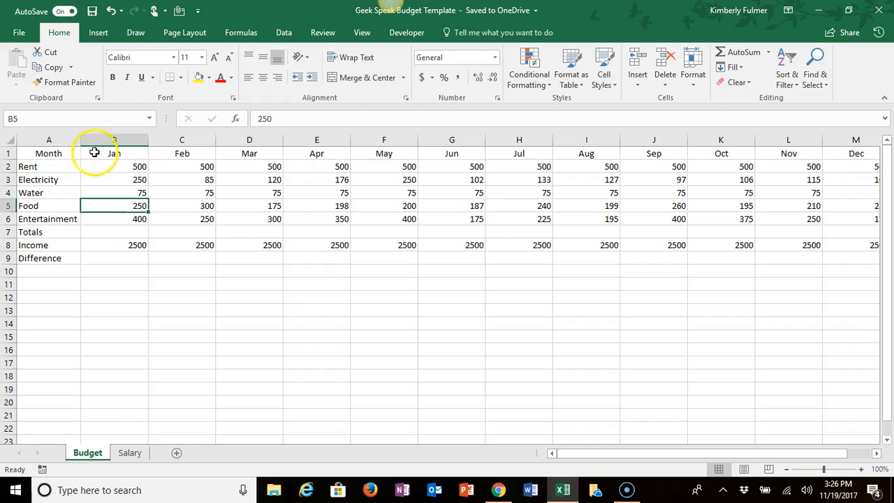
Step: Apply the Heading 1 cell style to the whole header row 1
{"action": "left_click", "coordinate": [9, 152]}
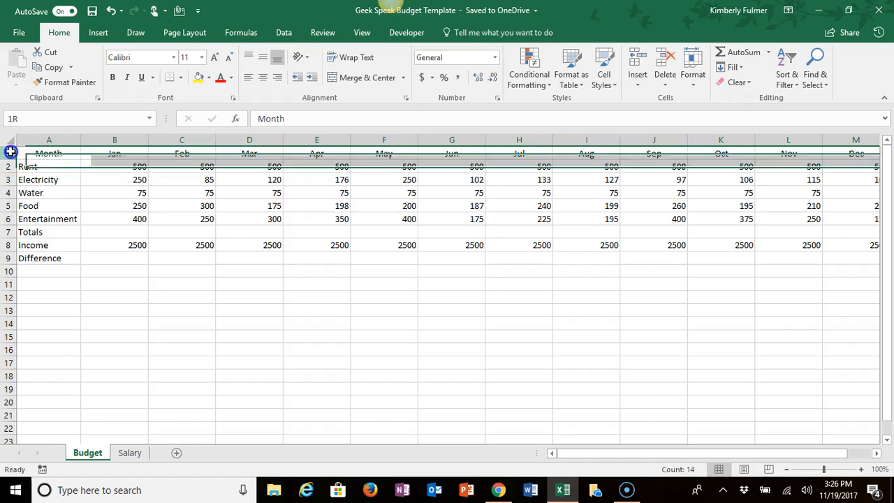
{"action": "left_click", "coordinate": [609, 89]}
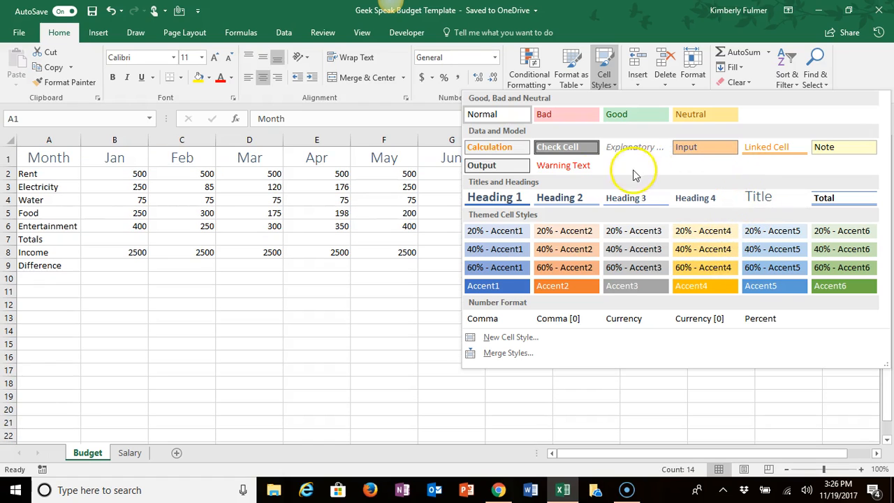
{"action": "left_click", "coordinate": [494, 198]}
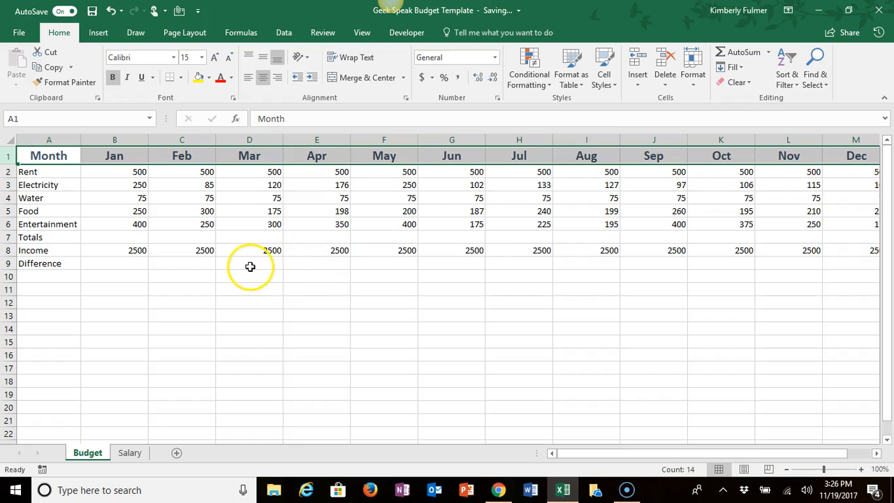
{"action": "left_click", "coordinate": [242, 237]}
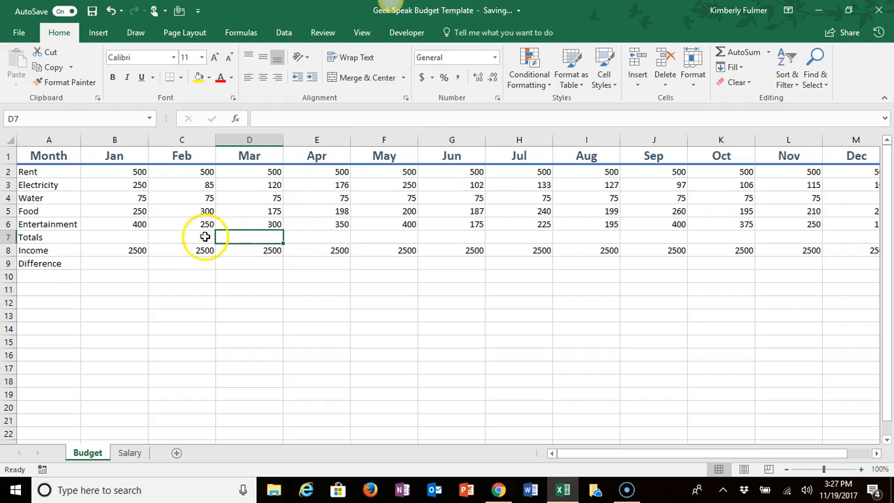
Step: Total January's expenses in B7 with AutoSum over B2:B6 and fill the formula across the Totals row through December
{"action": "left_click", "coordinate": [130, 264]}
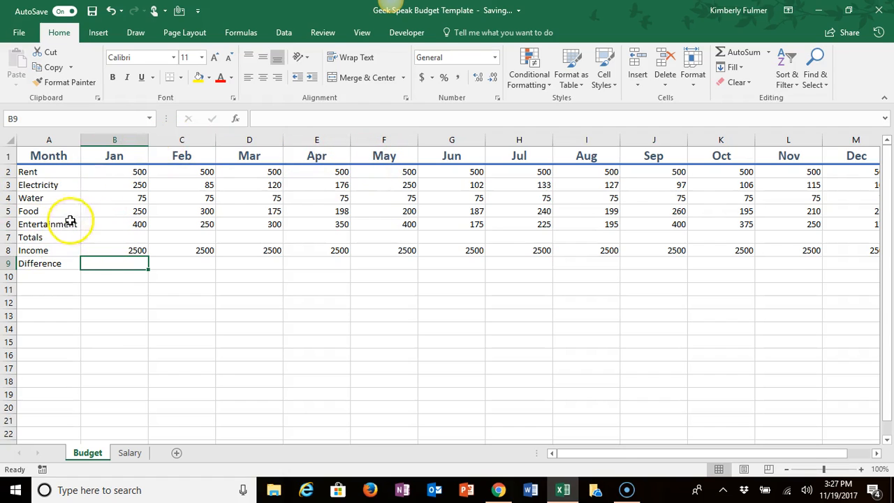
{"action": "left_click", "coordinate": [113, 237]}
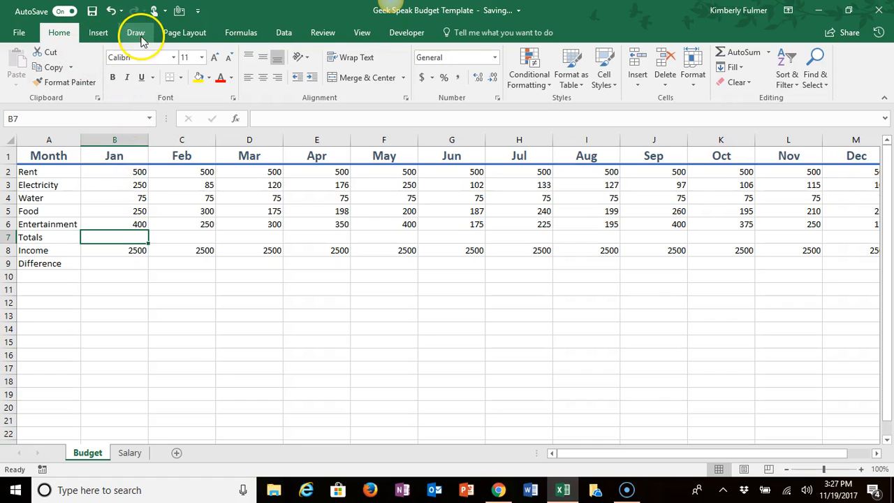
{"action": "left_click", "coordinate": [235, 35]}
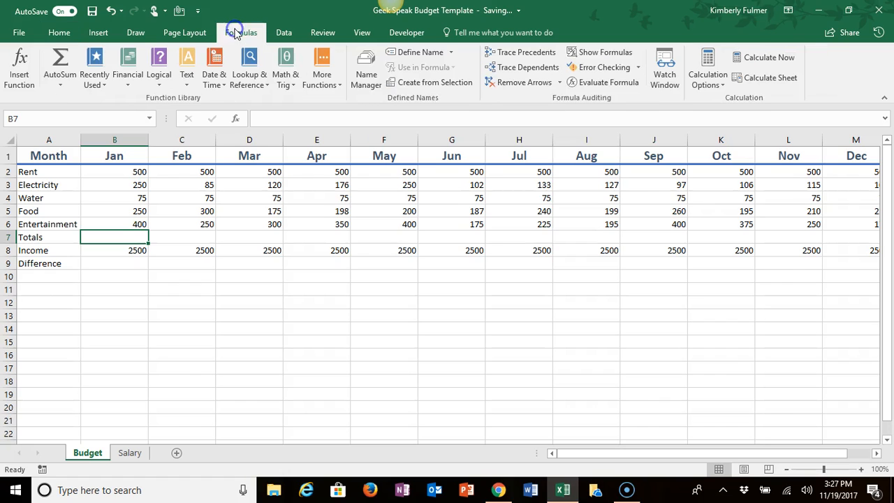
{"action": "left_click", "coordinate": [62, 62]}
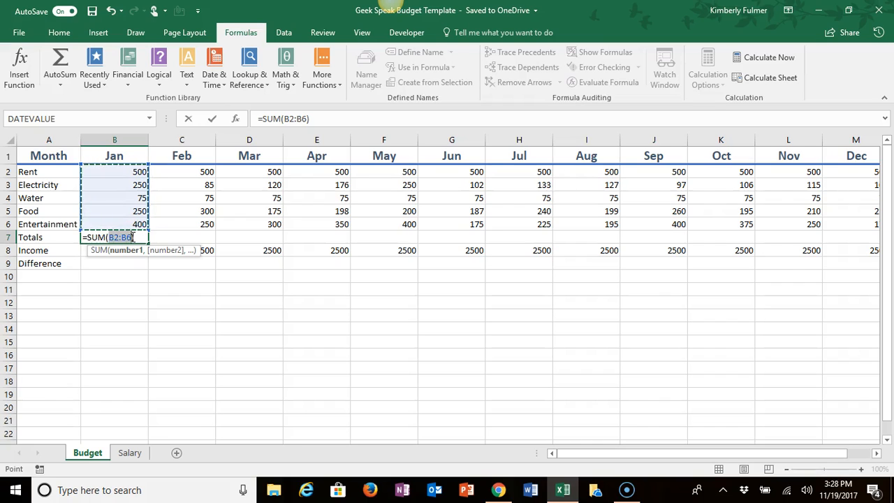
{"action": "key", "text": "Return"}
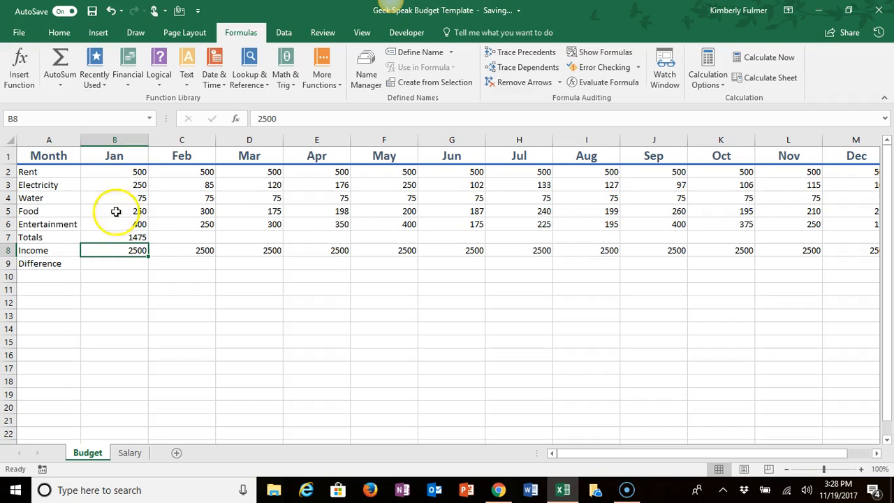
{"action": "left_click", "coordinate": [118, 237]}
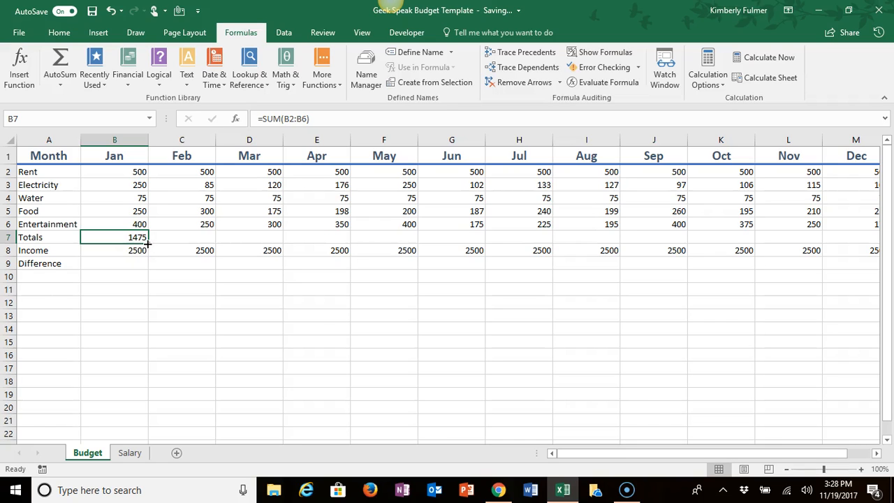
{"action": "left_click_drag", "start_coordinate": [147, 243], "coordinate": [869, 241]}
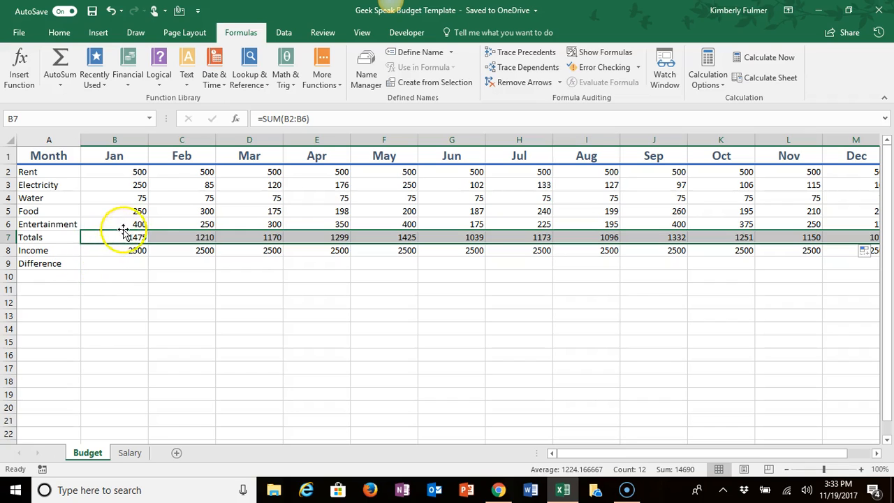
Step: Enter =B8-B7 in January's Difference cell B9 and fill the formula across the row through December
{"action": "left_click", "coordinate": [112, 263]}
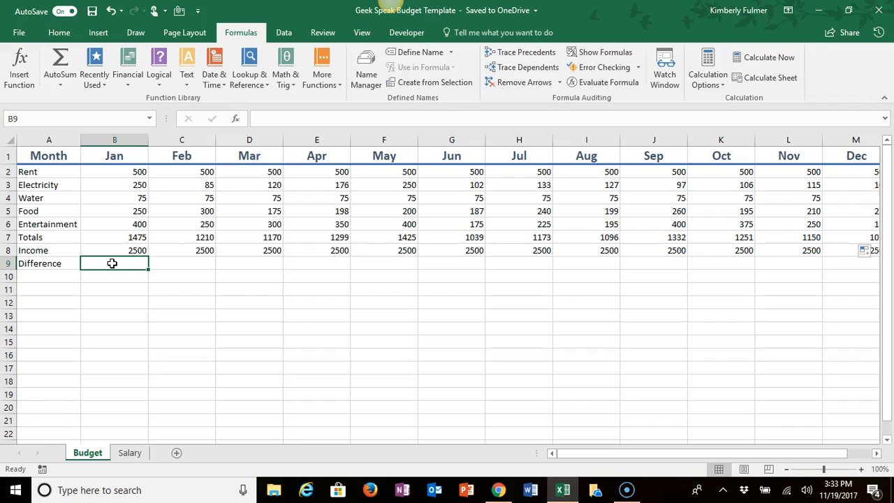
{"action": "type", "text": "="}
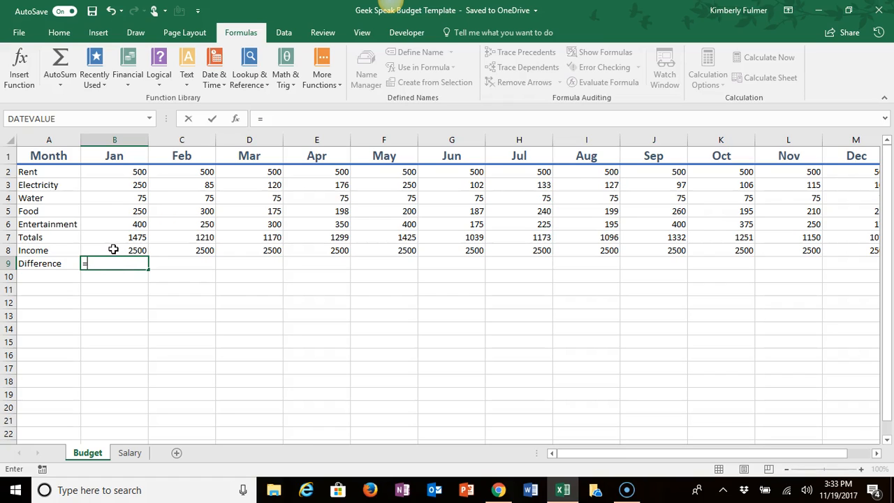
{"action": "left_click", "coordinate": [113, 250]}
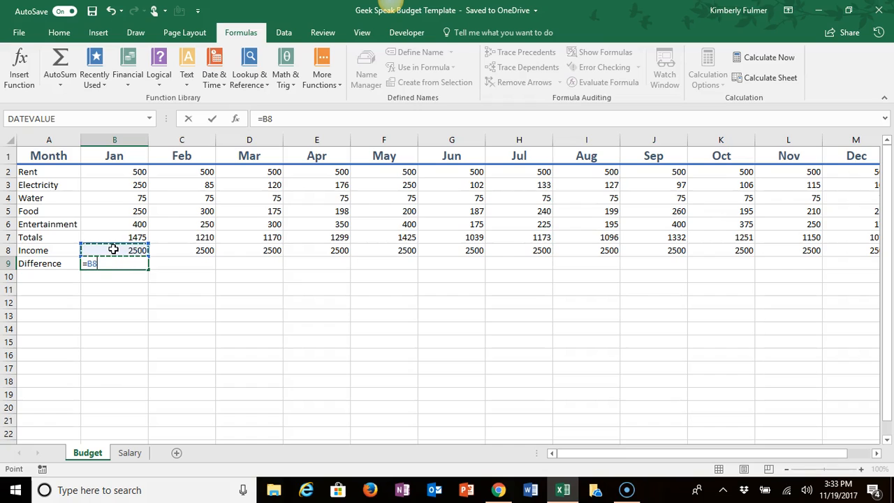
{"action": "type", "text": "-"}
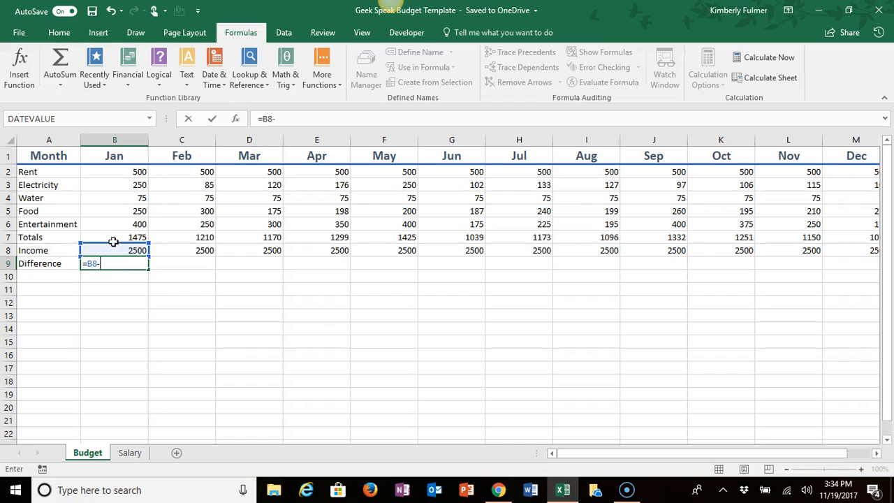
{"action": "left_click", "coordinate": [112, 232]}
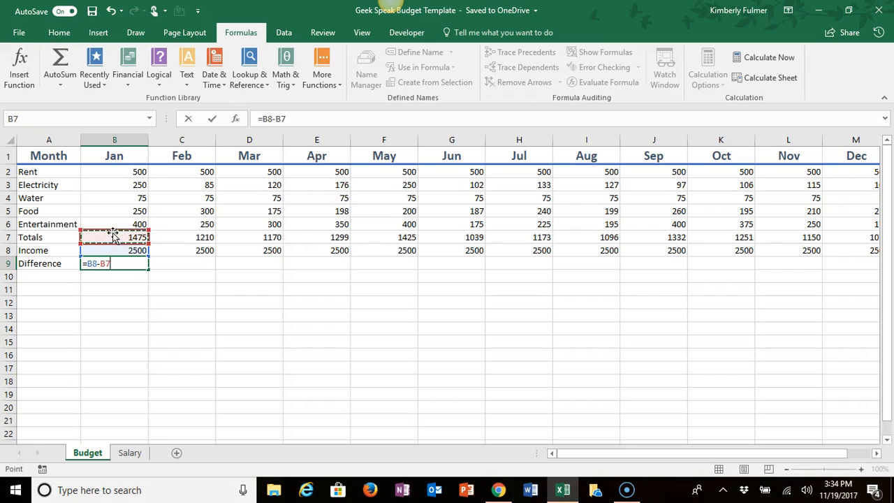
{"action": "key", "text": "Return"}
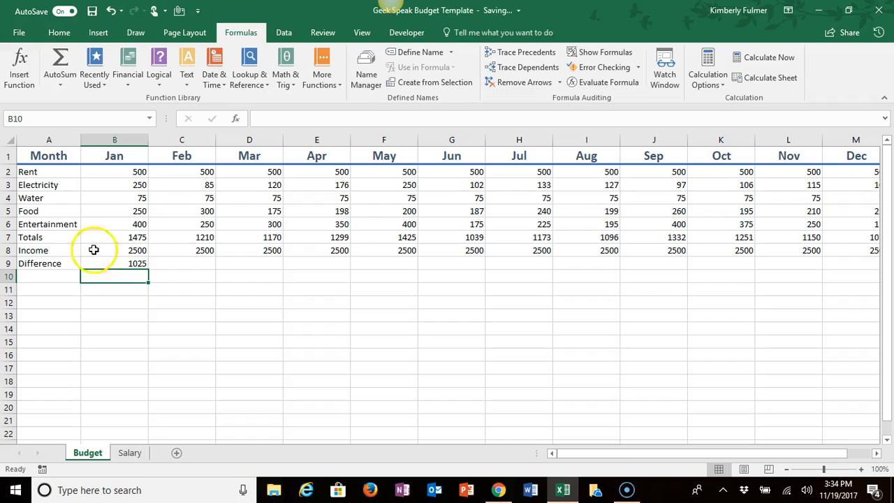
{"action": "left_click", "coordinate": [110, 262]}
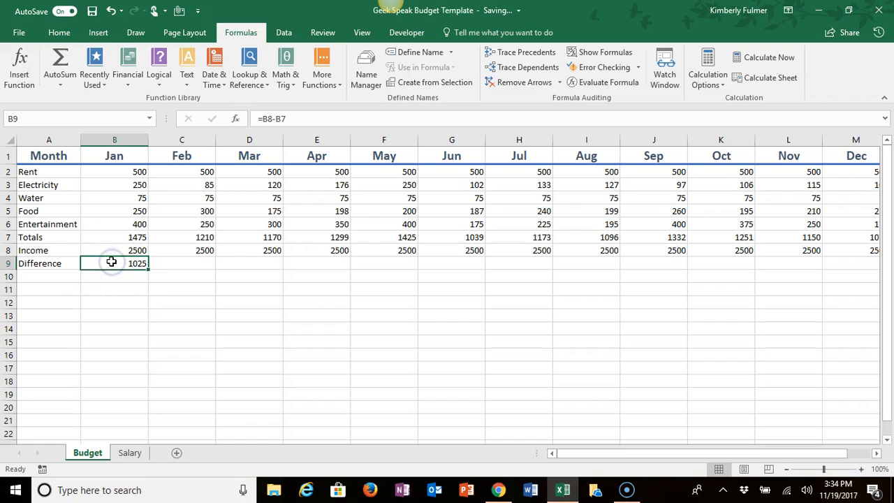
{"action": "left_click", "coordinate": [112, 260]}
{"action": "left_click_drag", "start_coordinate": [147, 268], "coordinate": [857, 260]}
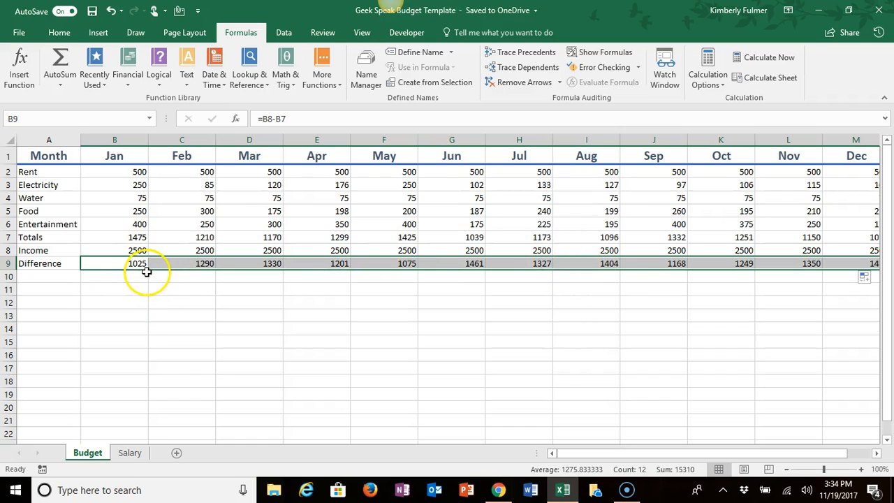
Step: Compare the copied Difference formulas in cells B9, C9 and D9
{"action": "left_click", "coordinate": [173, 262]}
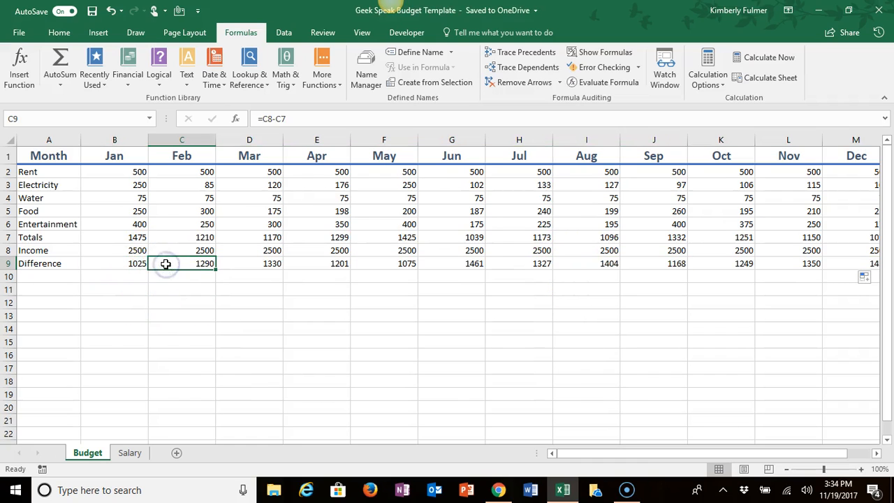
{"action": "left_click", "coordinate": [120, 261]}
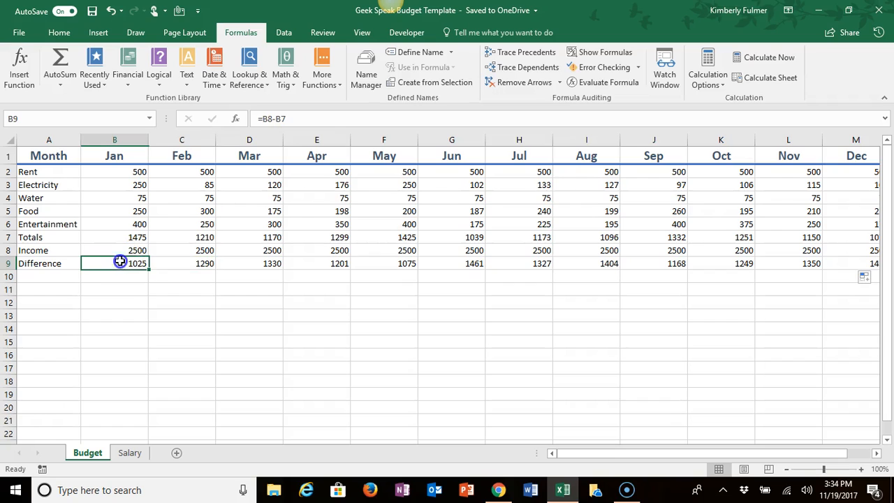
{"action": "left_click", "coordinate": [166, 264]}
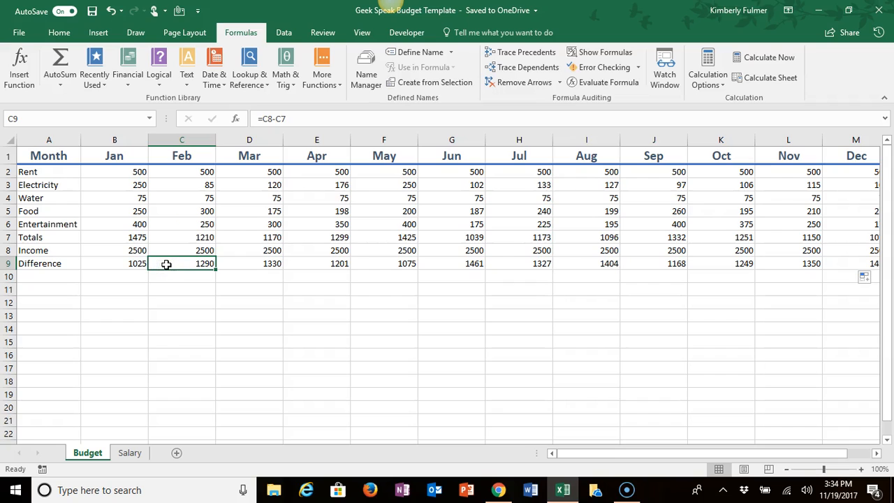
{"action": "left_click", "coordinate": [128, 263]}
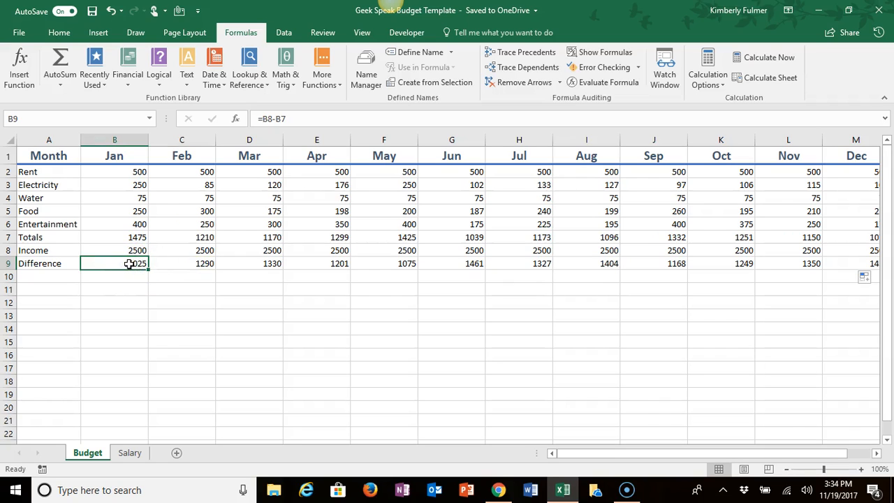
{"action": "left_click", "coordinate": [171, 264]}
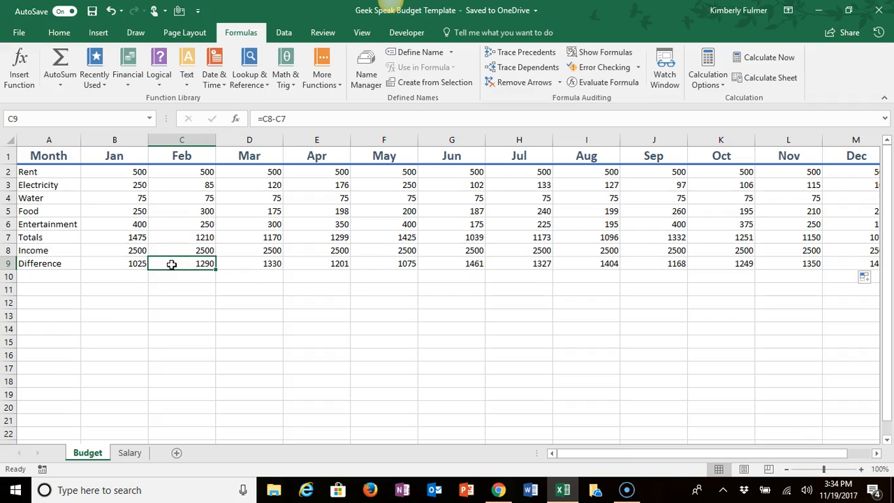
{"action": "left_click", "coordinate": [245, 262]}
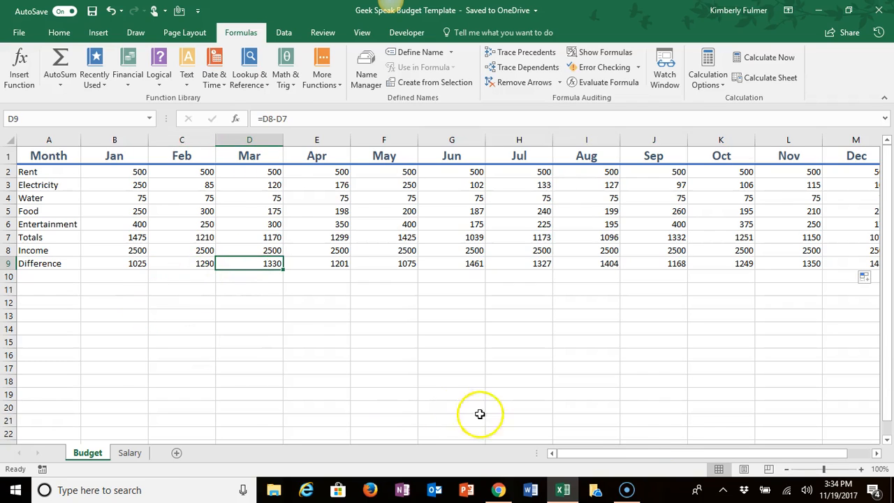
Step: Average Rent over January to December (B2:M2) in cell N2 using the built-in Average function
{"action": "left_click", "coordinate": [877, 455]}
{"action": "left_click", "coordinate": [877, 455]}
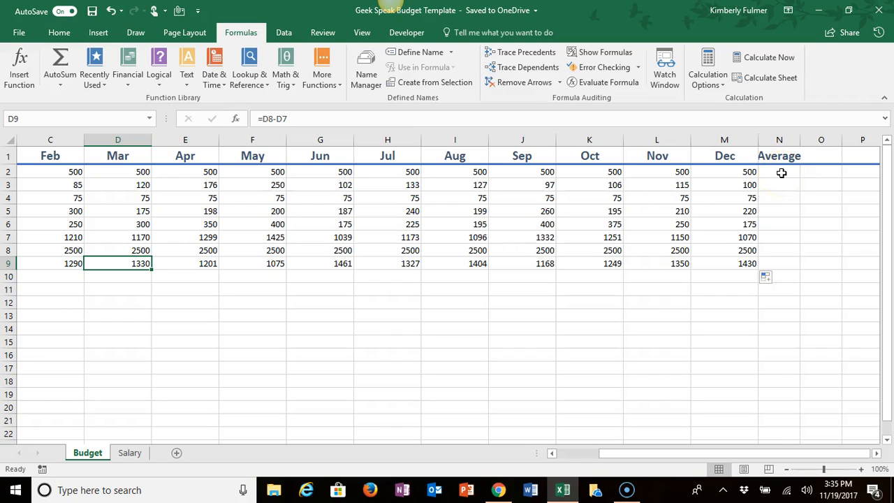
{"action": "left_click", "coordinate": [781, 172]}
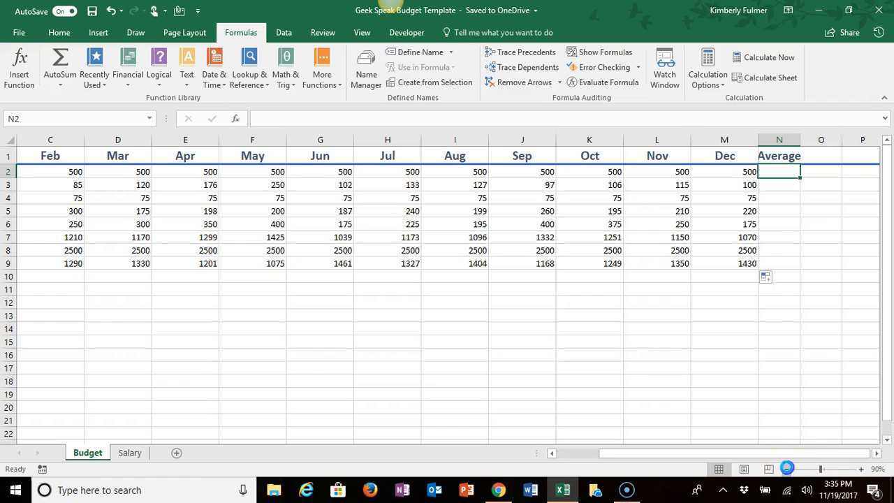
{"action": "left_click", "coordinate": [787, 469]}
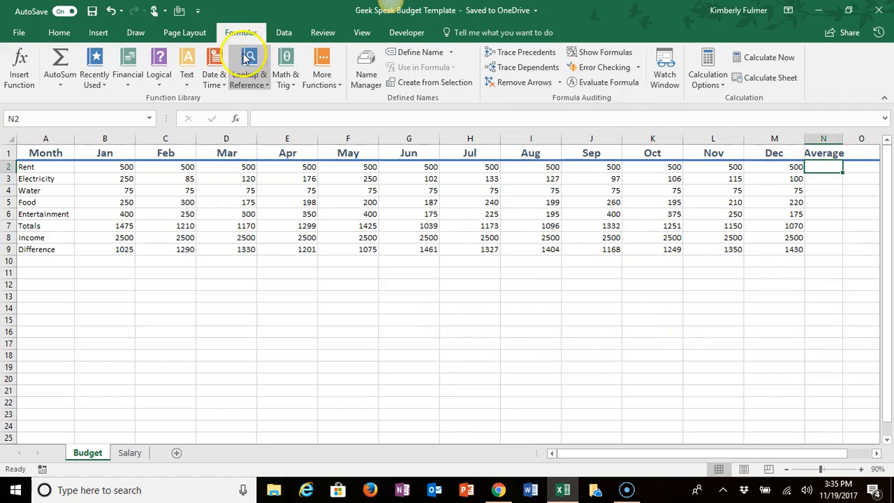
{"action": "left_click", "coordinate": [60, 87]}
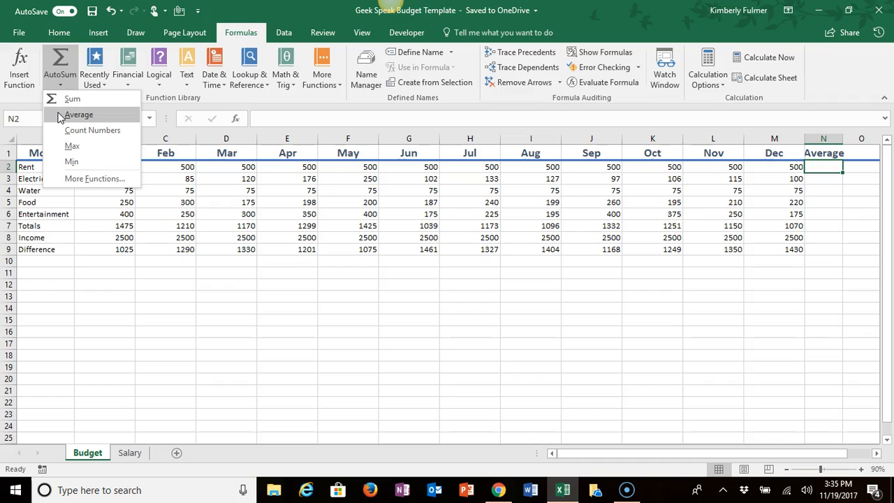
{"action": "left_click", "coordinate": [59, 115]}
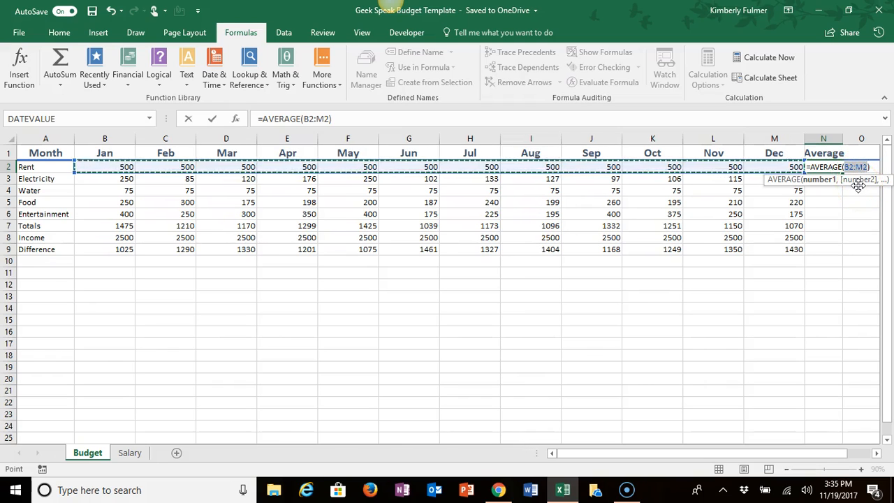
{"action": "key", "text": "Return"}
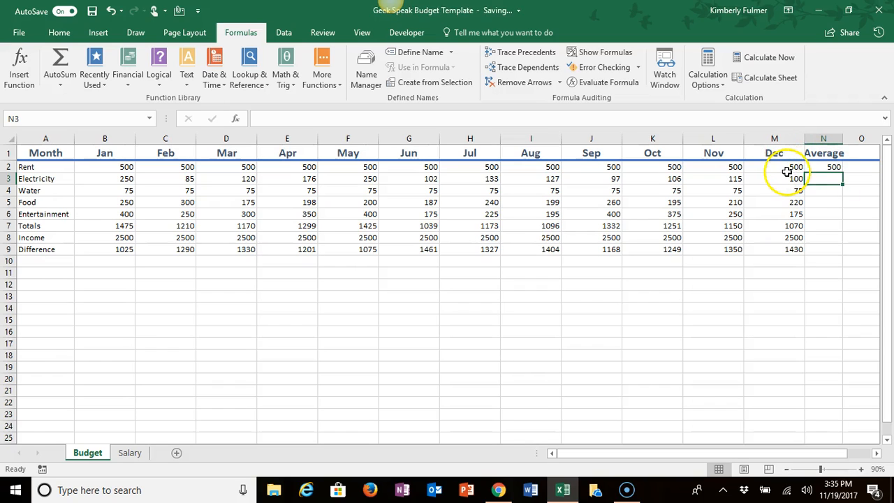
Step: Fill the Average formula from N2 down through the Entertainment row (N6)
{"action": "left_click", "coordinate": [822, 166]}
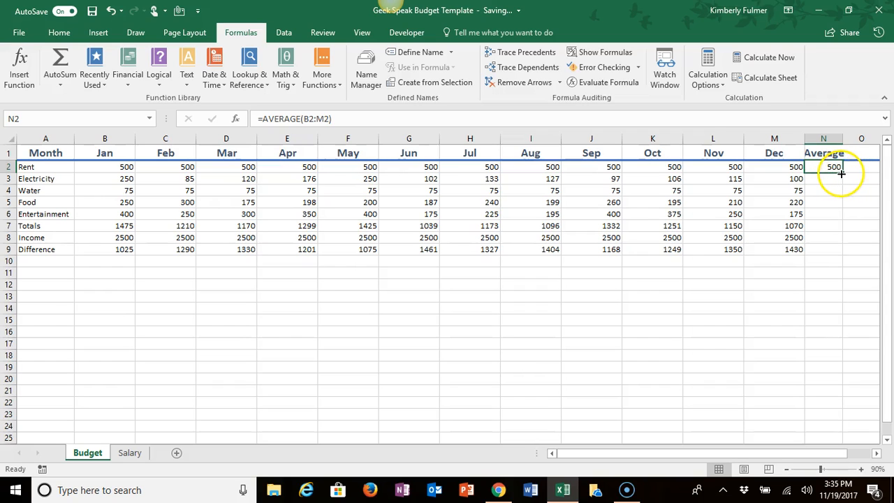
{"action": "left_click_drag", "start_coordinate": [842, 173], "coordinate": [840, 236]}
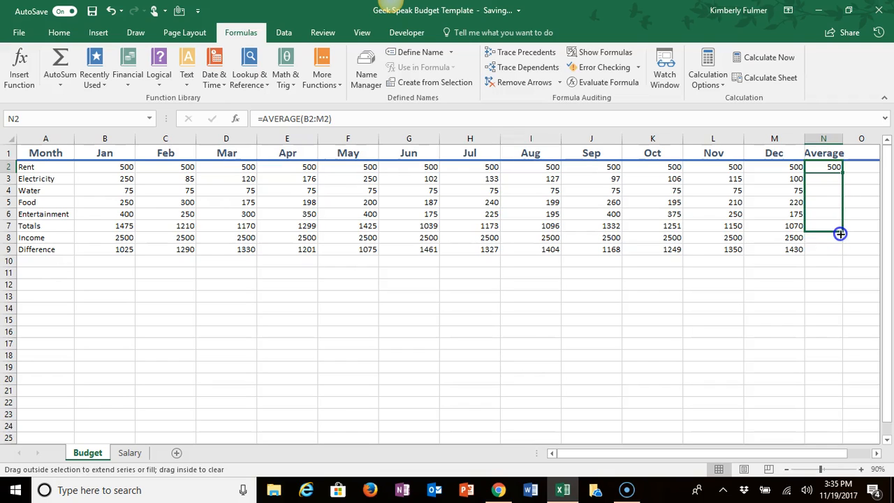
{"action": "left_click_drag", "start_coordinate": [840, 233], "coordinate": [841, 224]}
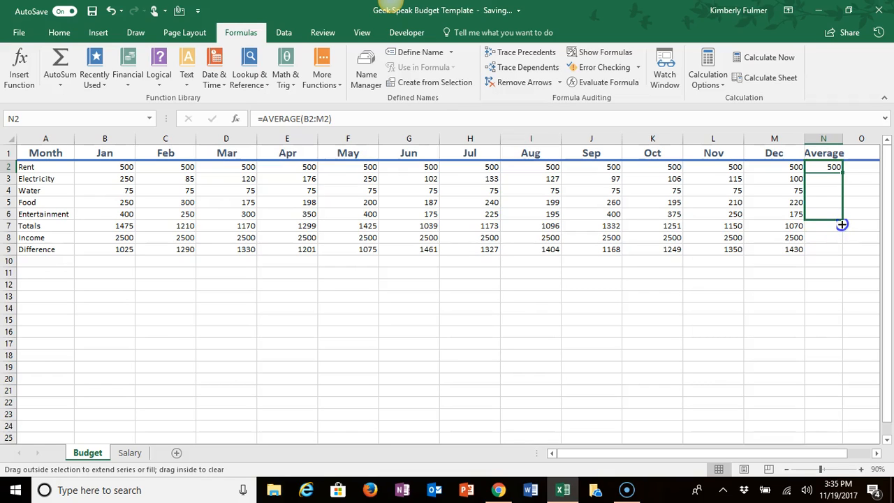
{"action": "left_click_drag", "start_coordinate": [841, 224], "coordinate": [841, 224]}
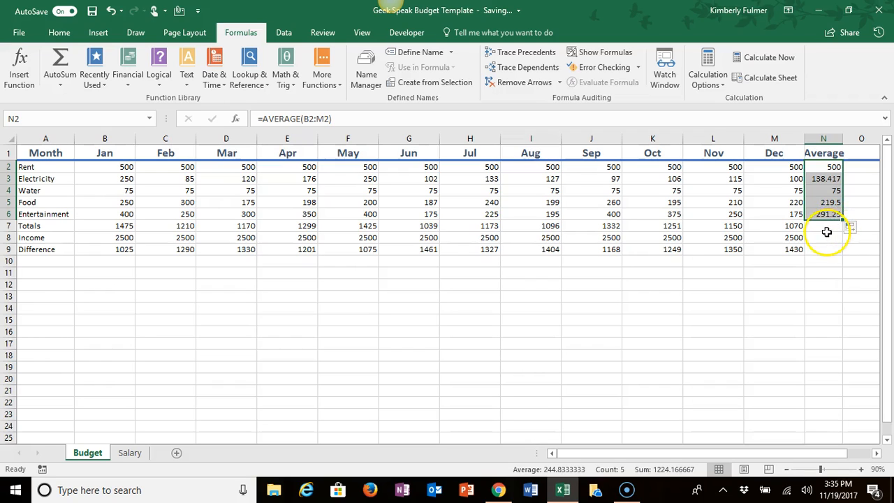
{"action": "left_click", "coordinate": [826, 231]}
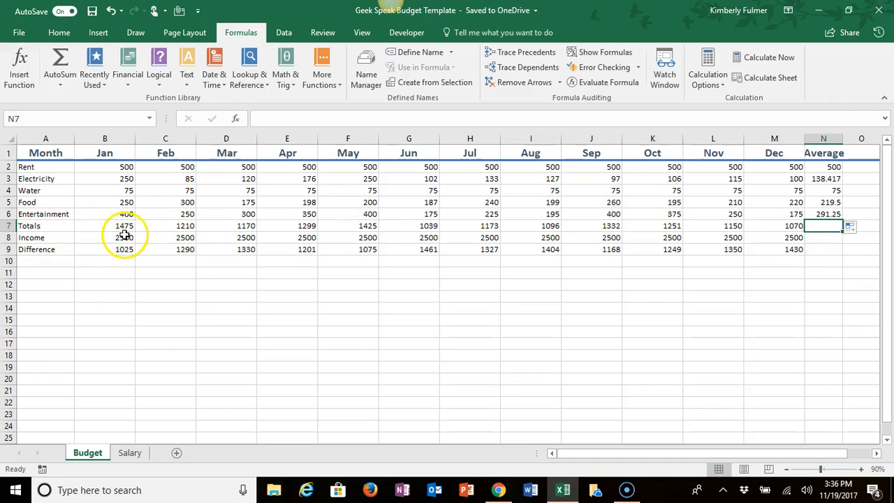
Step: Apply the Total cell style to the entire Totals row 7
{"action": "left_click", "coordinate": [9, 225]}
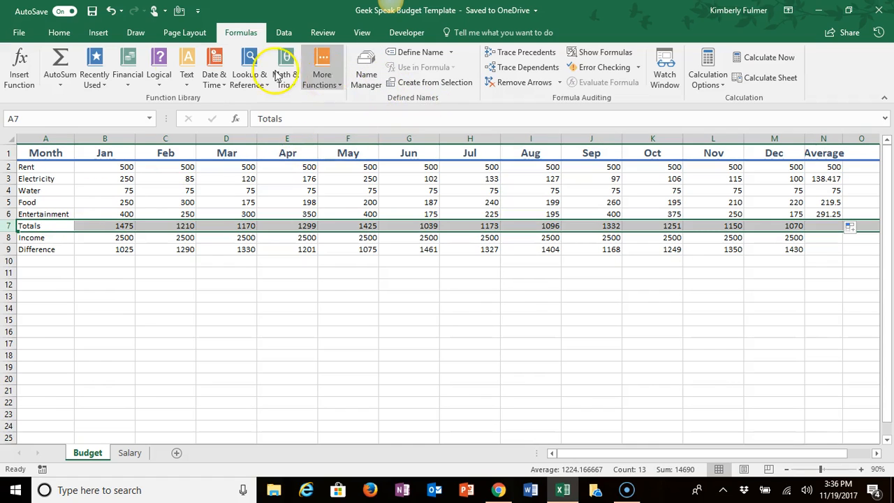
{"action": "left_click", "coordinate": [61, 34]}
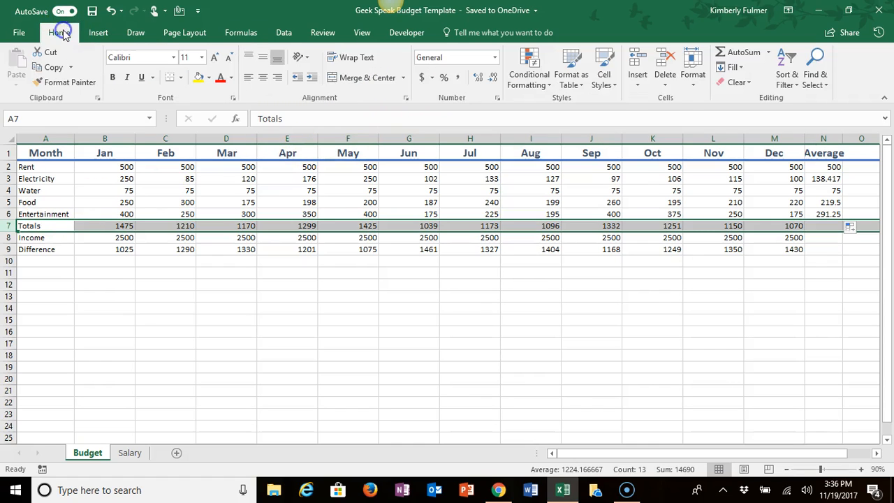
{"action": "left_click", "coordinate": [606, 81]}
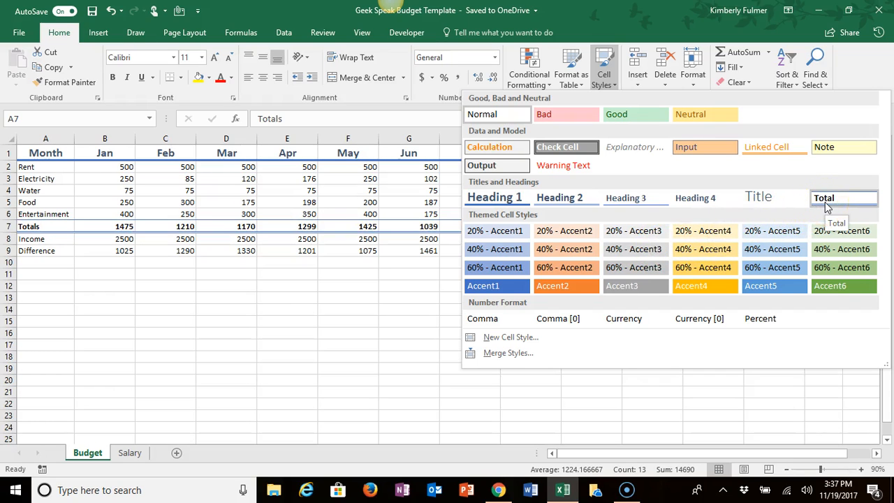
{"action": "left_click", "coordinate": [824, 199]}
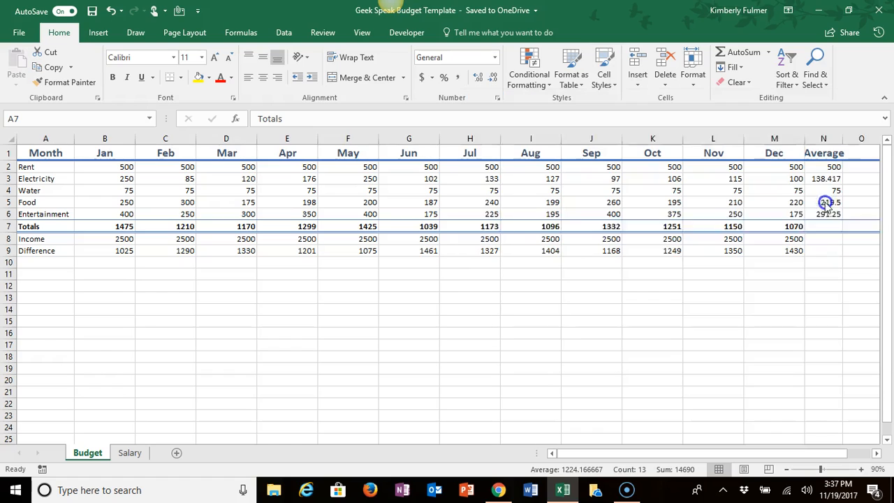
{"action": "left_click", "coordinate": [574, 265]}
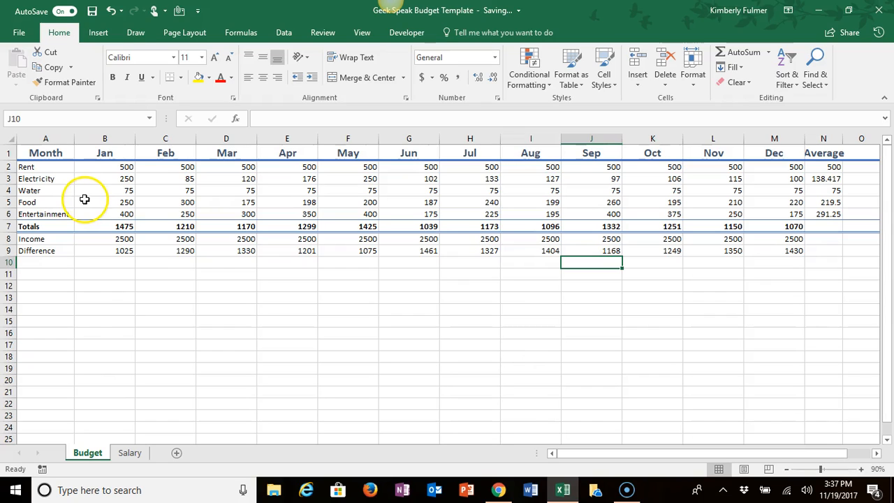
Step: Highlight Food amounts in B5:M5 greater than 200 with Light Red Fill with Dark Red Text using conditional formatting
{"action": "left_click_drag", "start_coordinate": [80, 199], "coordinate": [764, 203]}
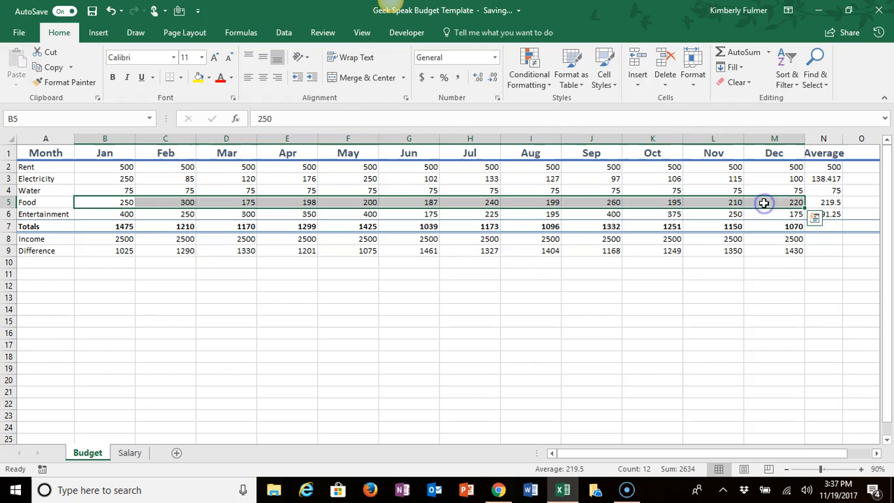
{"action": "left_click", "coordinate": [546, 84]}
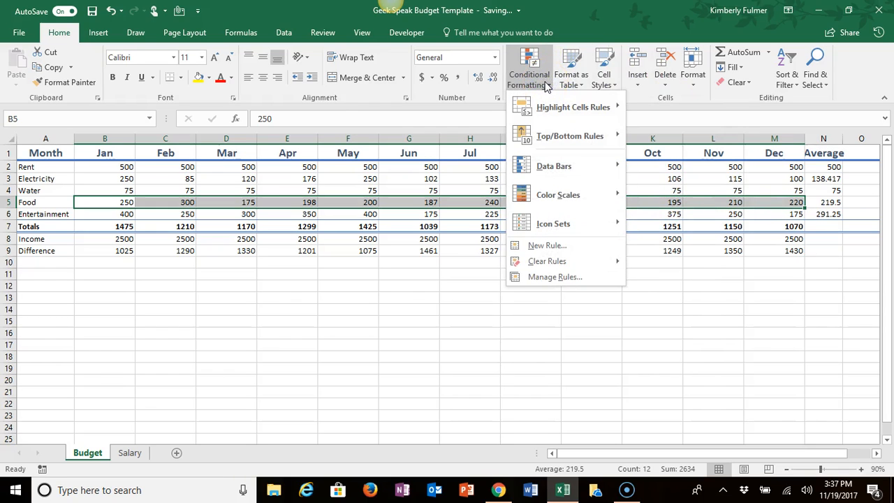
{"action": "left_click", "coordinate": [542, 110]}
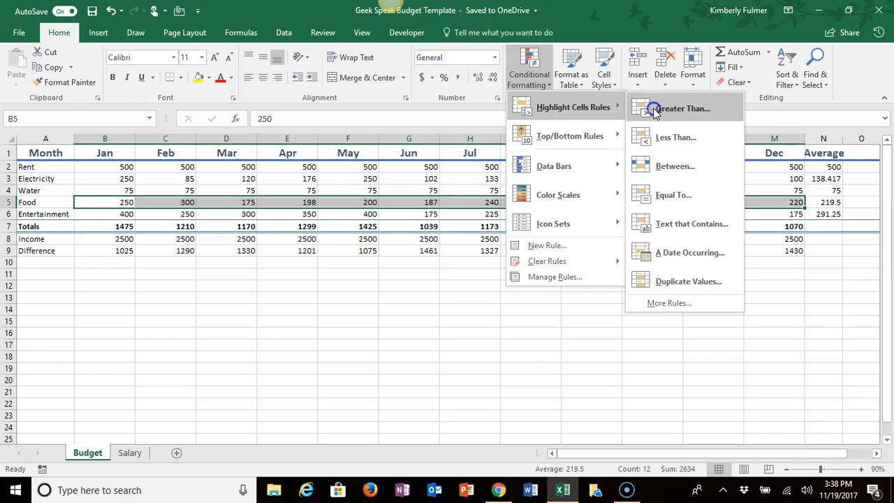
{"action": "left_click", "coordinate": [654, 109]}
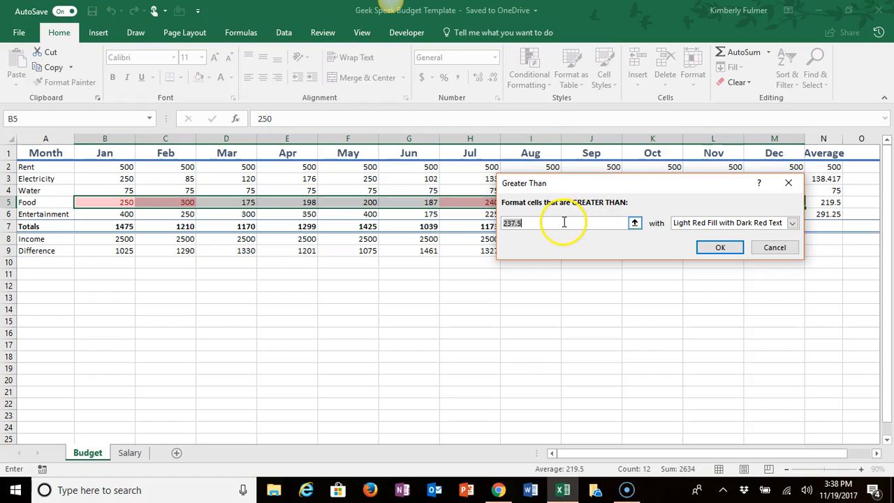
{"action": "type", "text": "200"}
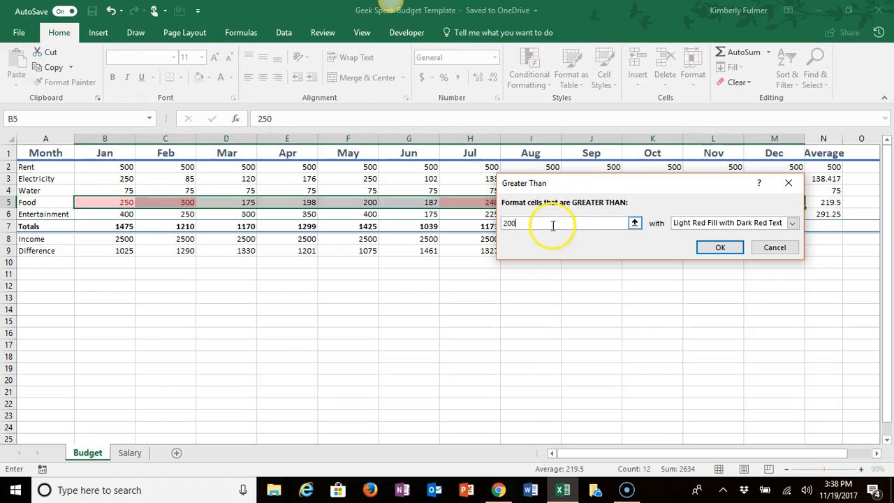
{"action": "left_click", "coordinate": [717, 248]}
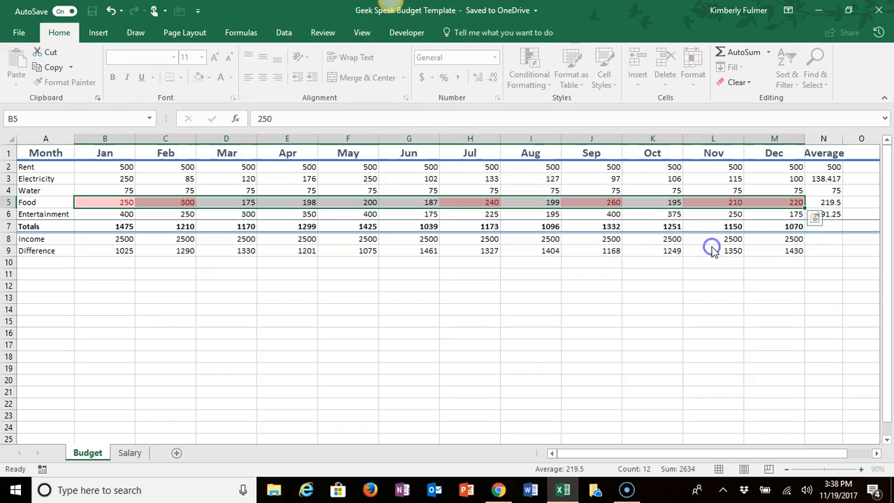
{"action": "left_click", "coordinate": [472, 273]}
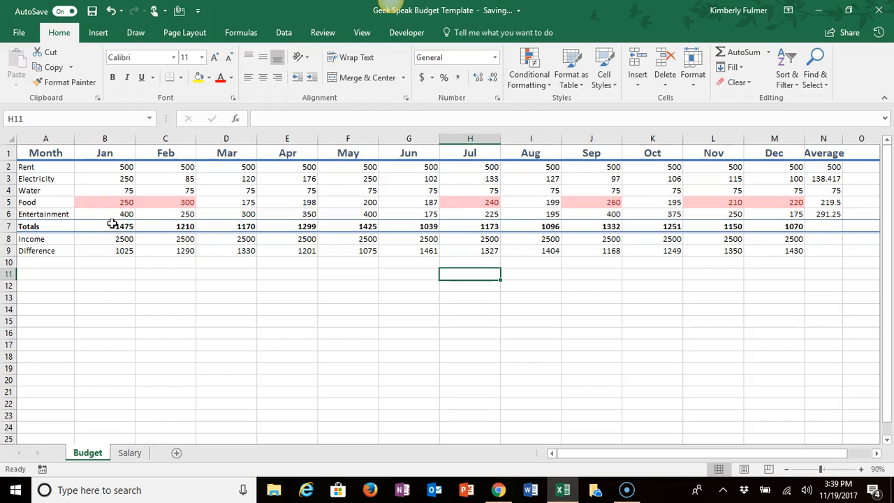
Step: Start a Less Than highlight rule for the Electricity amounts B3:M3, comparing them with the average in =$N$3
{"action": "left_click_drag", "start_coordinate": [90, 178], "coordinate": [764, 176]}
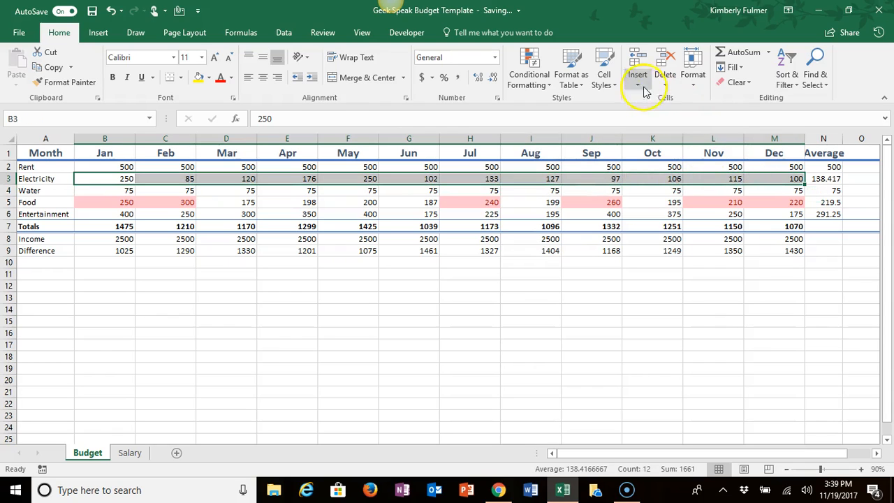
{"action": "left_click", "coordinate": [541, 85]}
{"action": "left_click", "coordinate": [536, 110]}
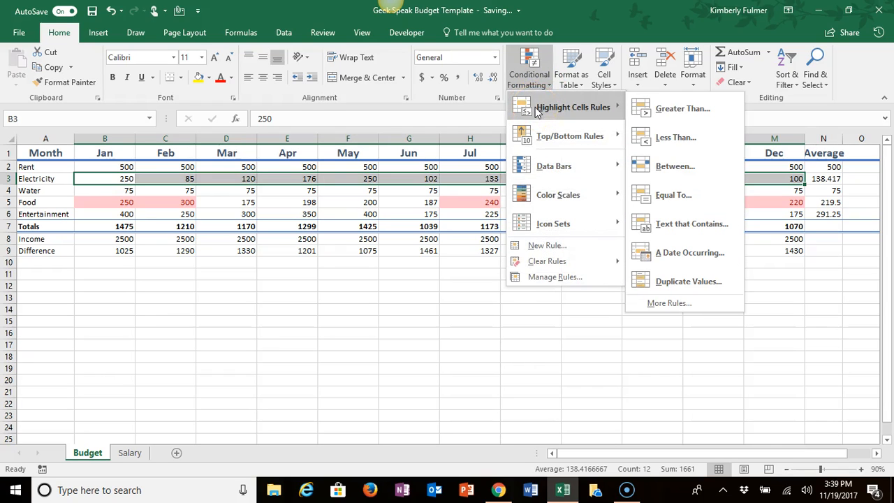
{"action": "left_click", "coordinate": [665, 139]}
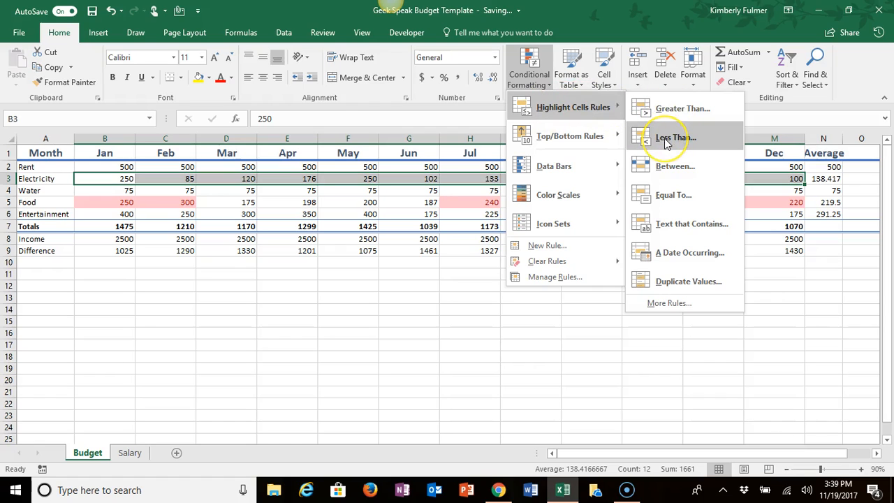
{"action": "left_click", "coordinate": [664, 138]}
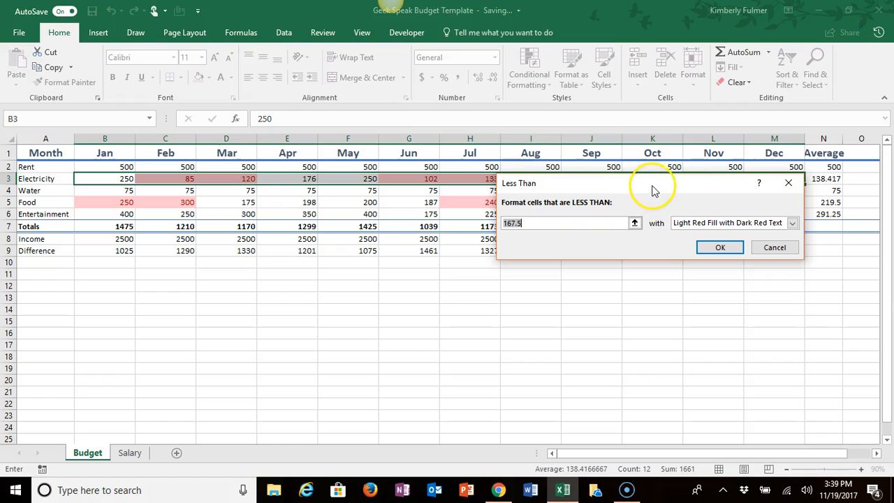
{"action": "left_click_drag", "start_coordinate": [654, 188], "coordinate": [597, 249]}
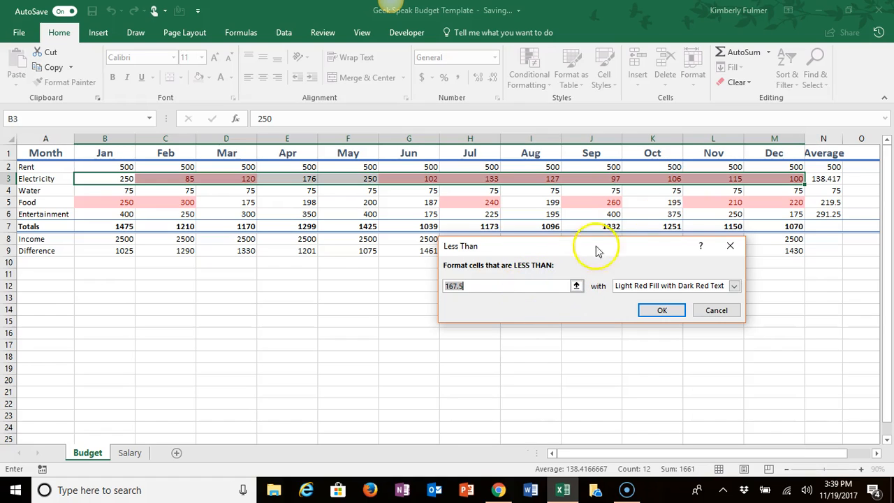
{"action": "left_click", "coordinate": [818, 178]}
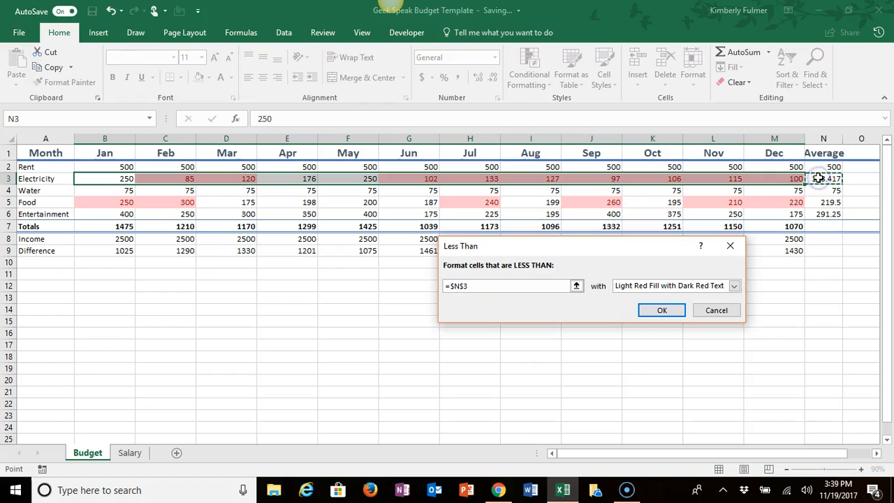
Step: Give the Less Than rule a custom format with a solid green fill and apply it to the Electricity amounts
{"action": "left_click", "coordinate": [734, 286]}
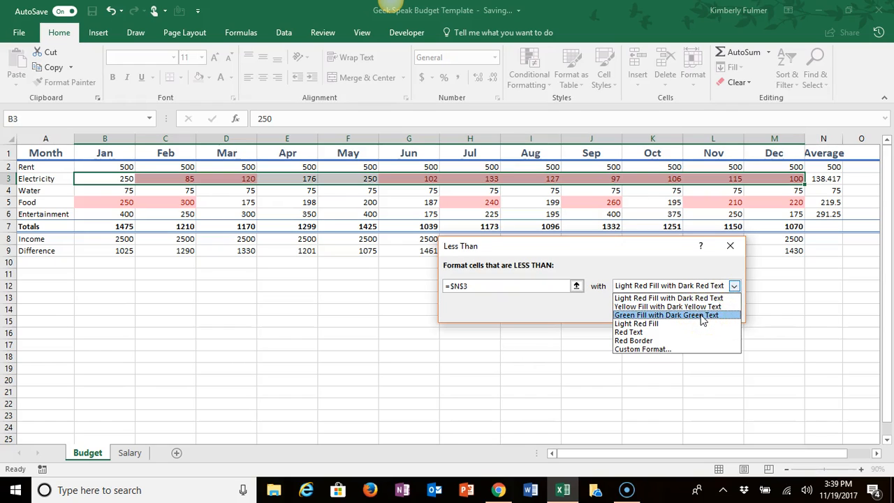
{"action": "left_click", "coordinate": [657, 350]}
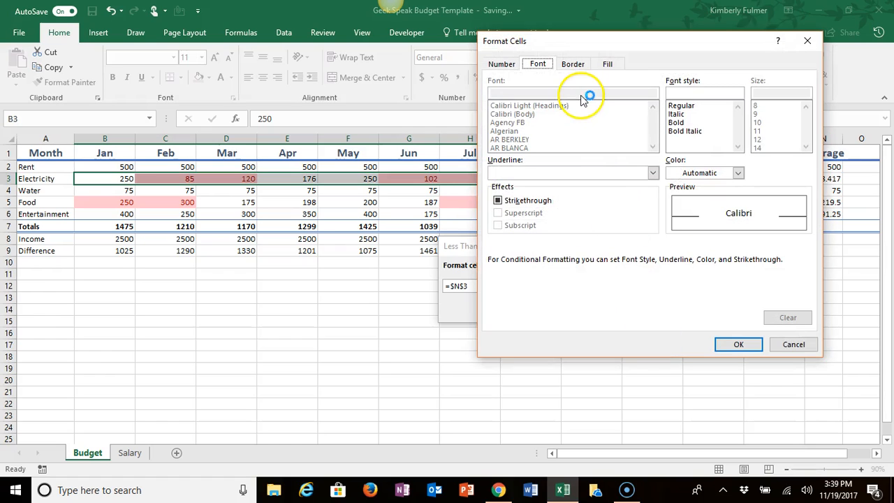
{"action": "left_click", "coordinate": [605, 64]}
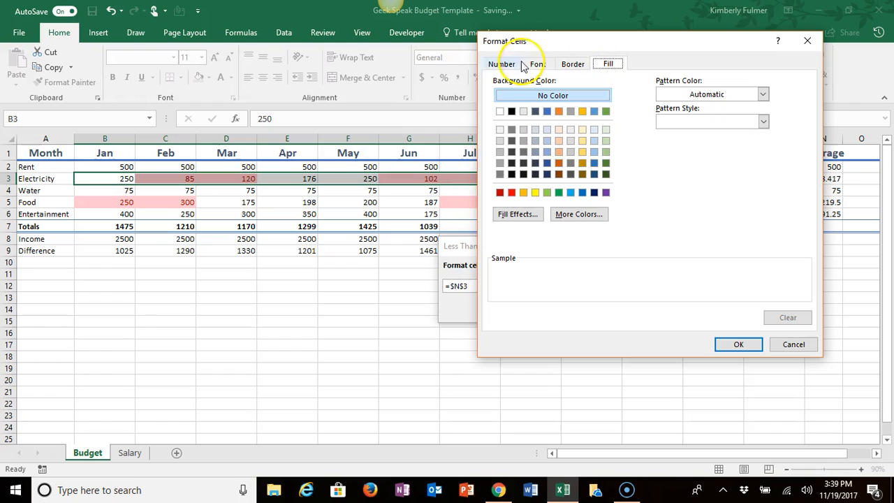
{"action": "left_click", "coordinate": [558, 193]}
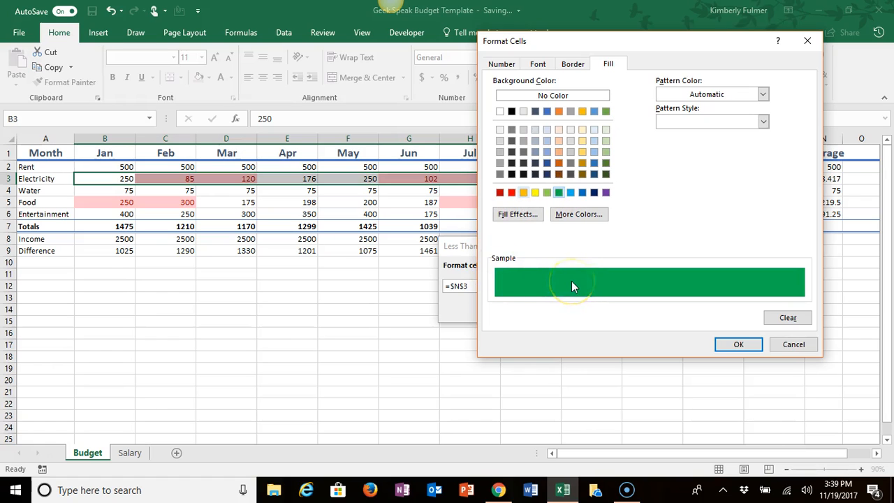
{"action": "left_click", "coordinate": [736, 345]}
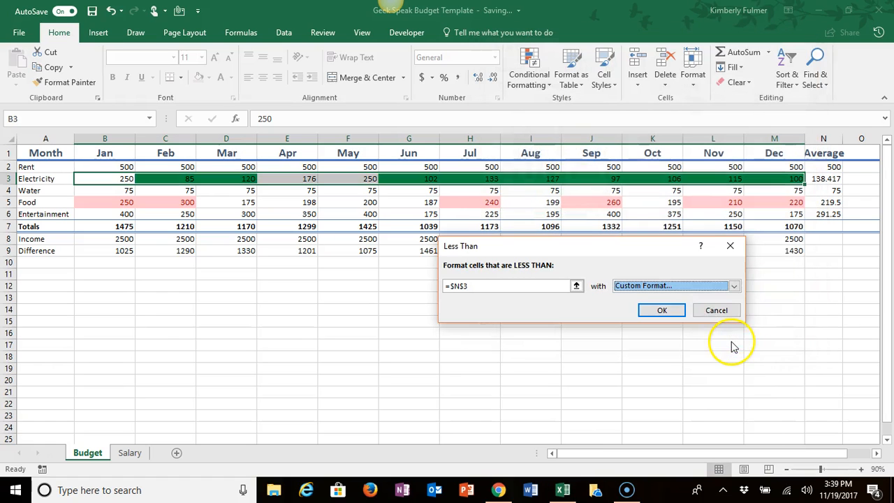
{"action": "left_click", "coordinate": [668, 313]}
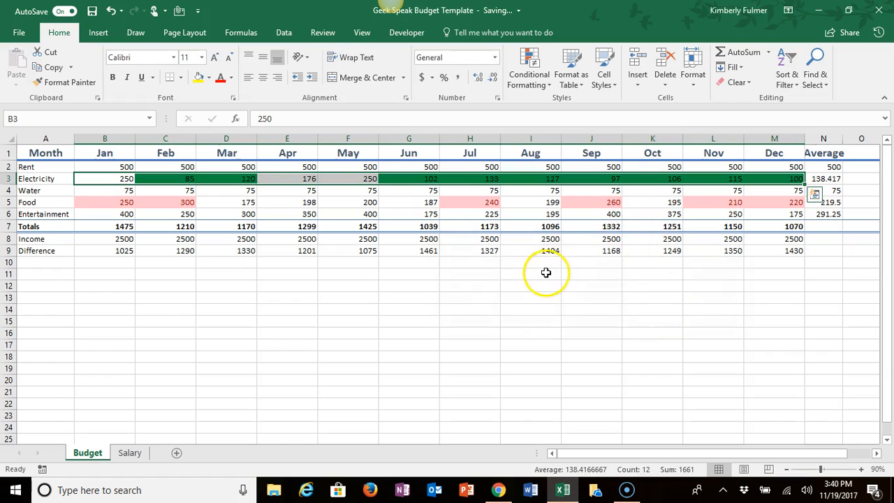
Step: Set the Electricity amounts to 100 for Jan in B3 and 300 for Feb in C3
{"action": "left_click", "coordinate": [545, 273]}
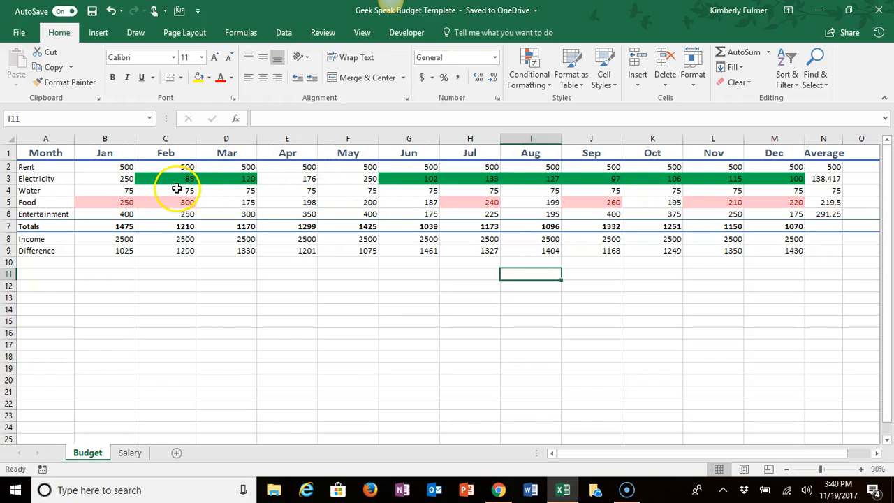
{"action": "left_click", "coordinate": [120, 178]}
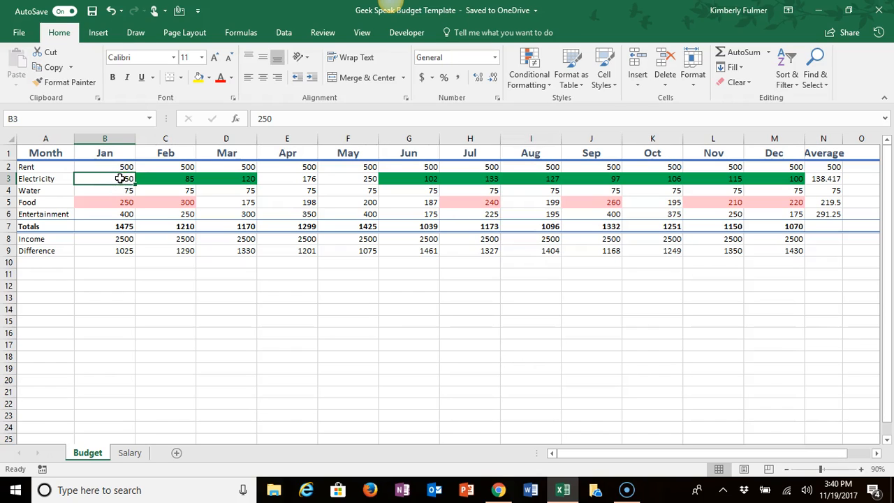
{"action": "type", "text": "100"}
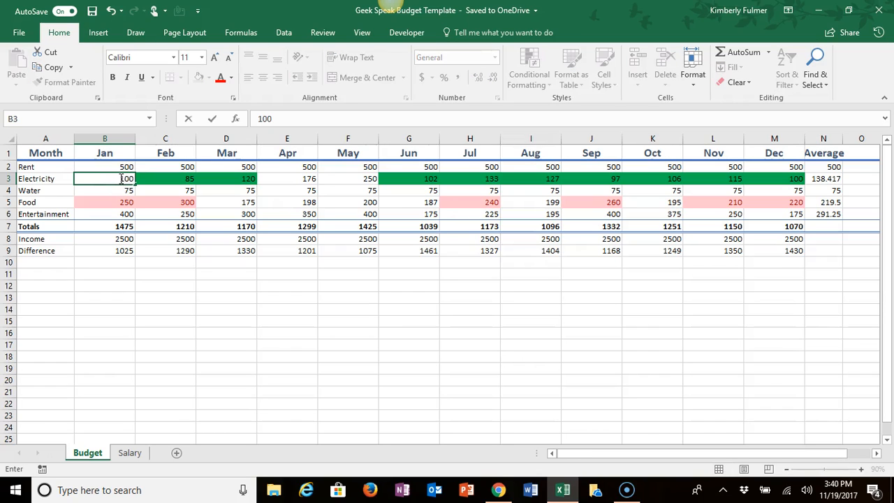
{"action": "key", "text": "Return"}
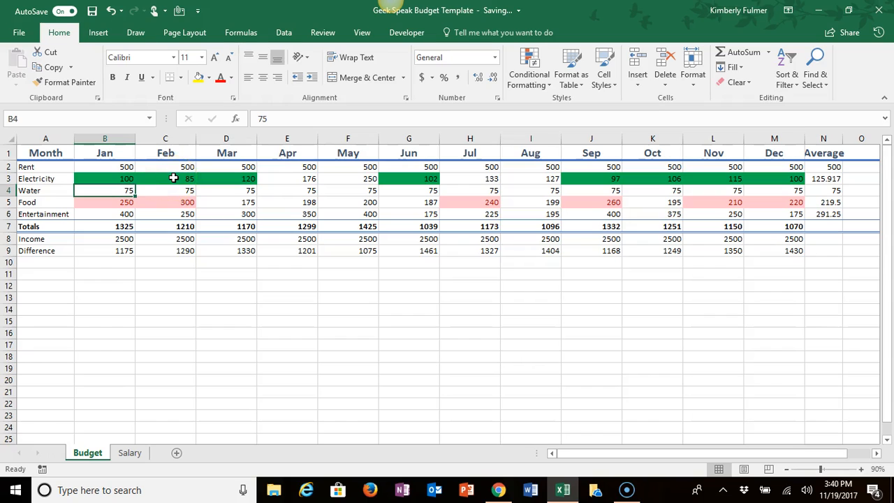
{"action": "left_click", "coordinate": [173, 178]}
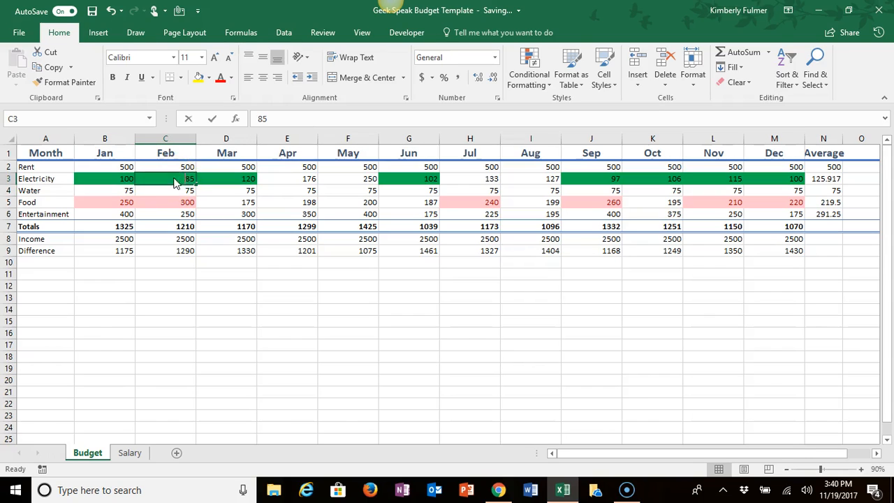
{"action": "type", "text": "300"}
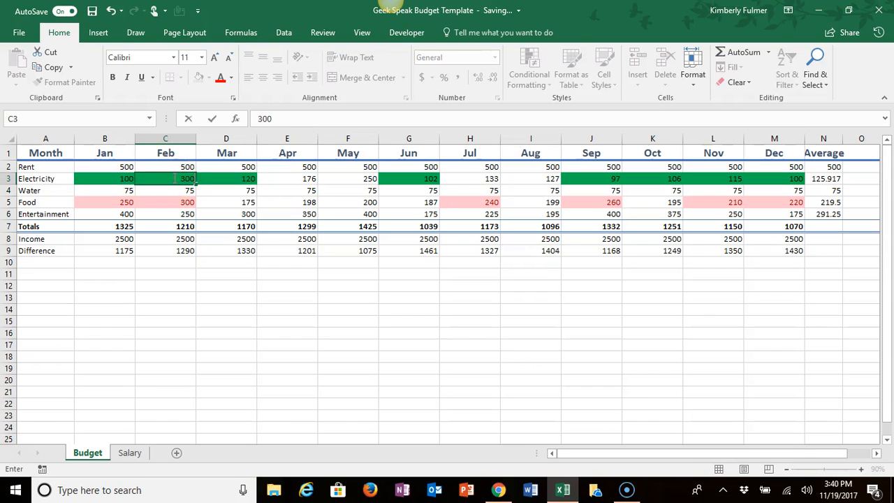
{"action": "key", "text": "Return"}
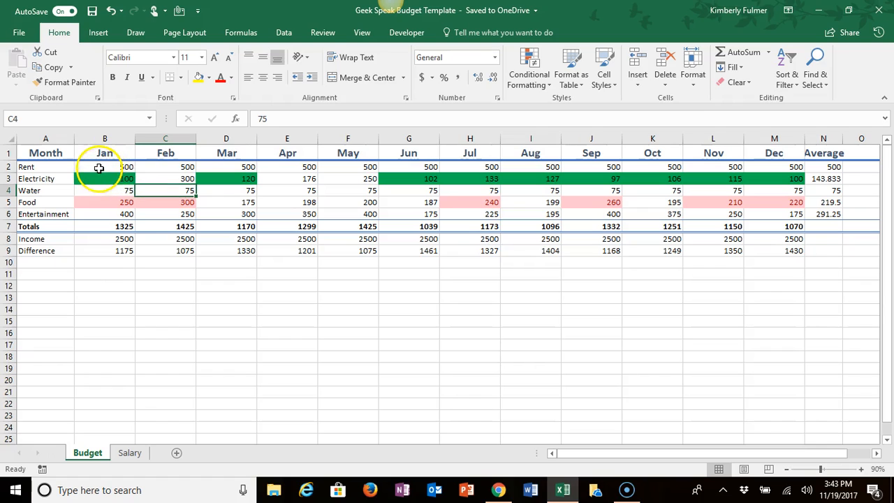
Step: Insert the recommended Stacked Column chart for the range B1:M6 and move it below the budget table
{"action": "left_click_drag", "start_coordinate": [93, 152], "coordinate": [764, 213]}
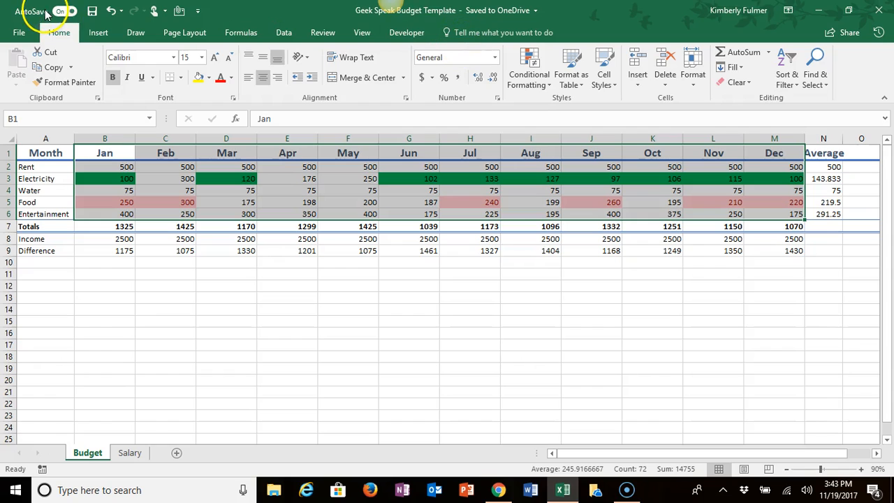
{"action": "left_click", "coordinate": [99, 34]}
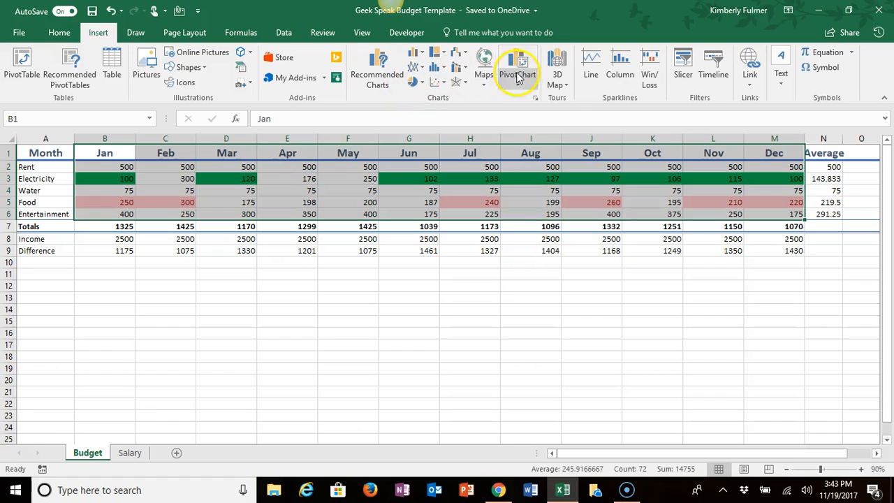
{"action": "left_click", "coordinate": [382, 74]}
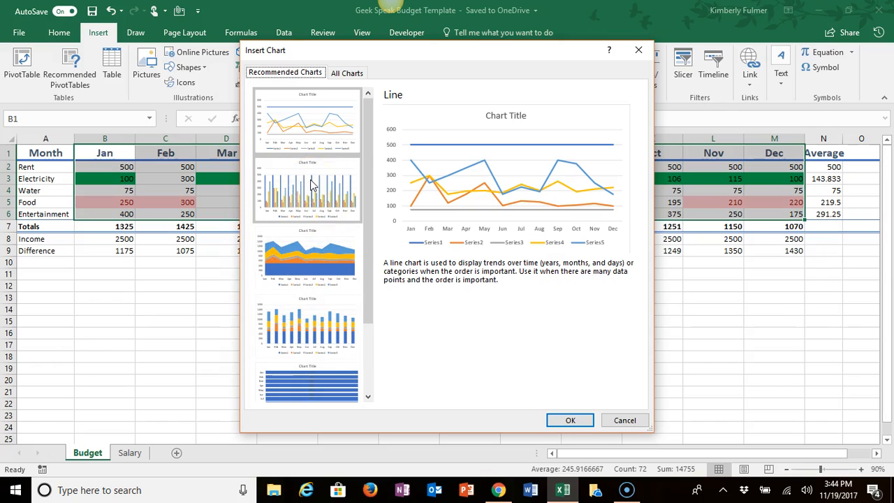
{"action": "left_click", "coordinate": [286, 314]}
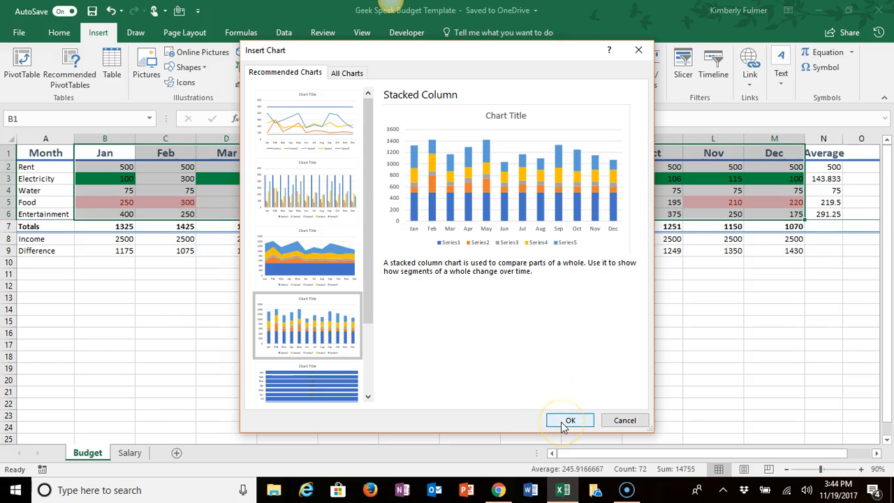
{"action": "left_click", "coordinate": [564, 422]}
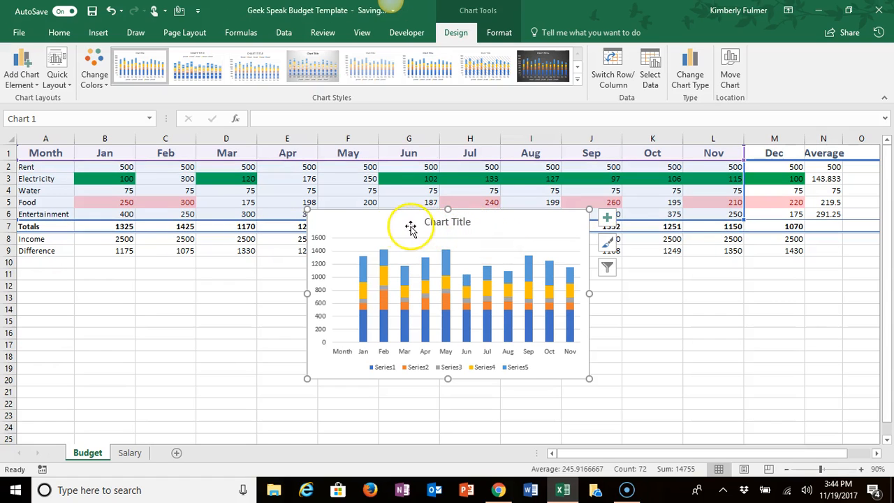
{"action": "mouse_move", "coordinate": [380, 219]}
{"action": "left_mouse_down"}
{"action": "mouse_move", "coordinate": [349, 235]}
{"action": "mouse_move", "coordinate": [319, 280]}
{"action": "left_mouse_up"}
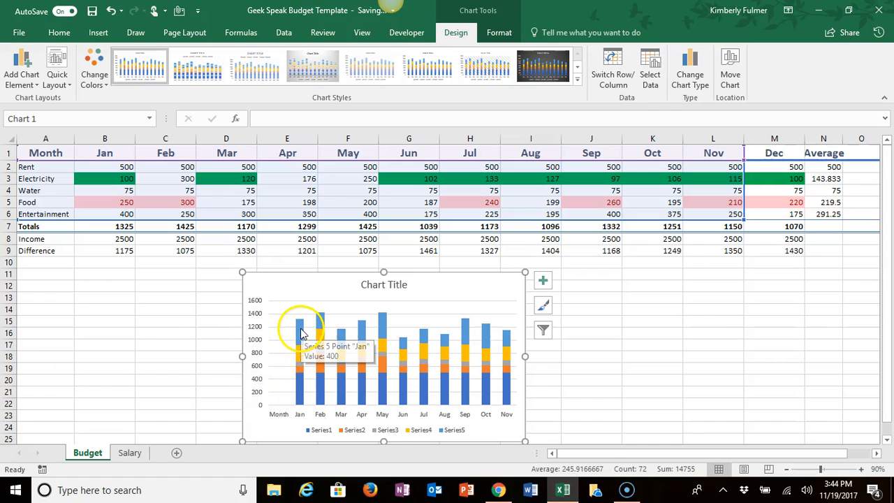
Step: Remove the chart title and legend from the stacked column chart, keeping only the axes and gridlines
{"action": "left_click", "coordinate": [544, 285]}
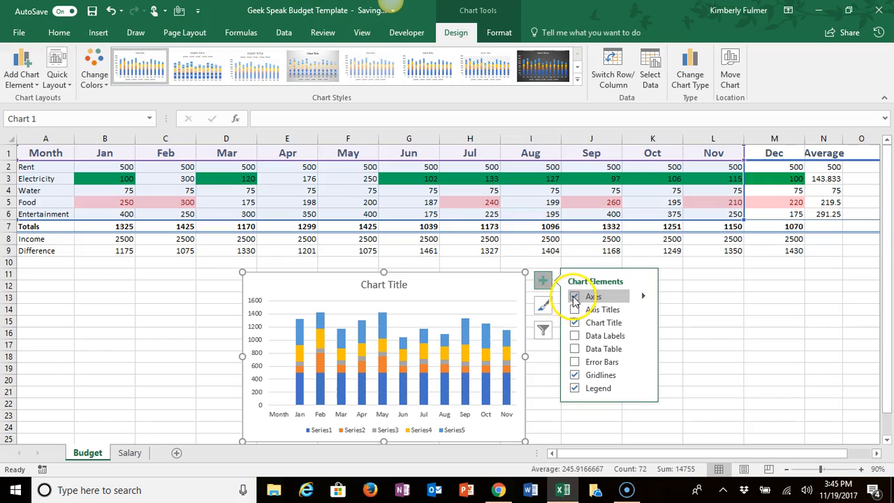
{"action": "left_click", "coordinate": [574, 322]}
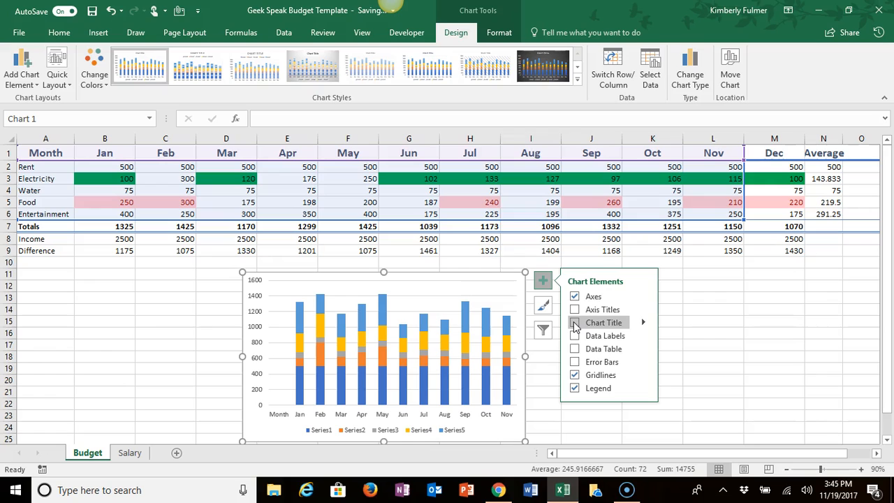
{"action": "left_click", "coordinate": [574, 387]}
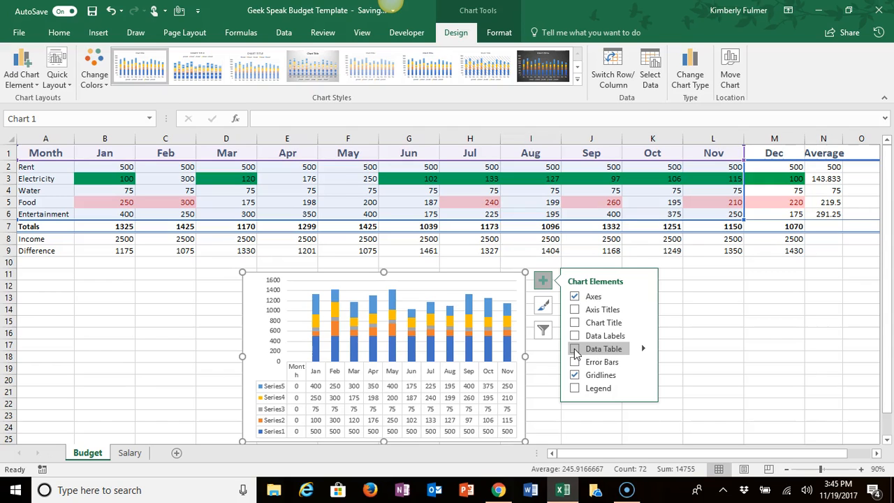
{"action": "left_click", "coordinate": [576, 312]}
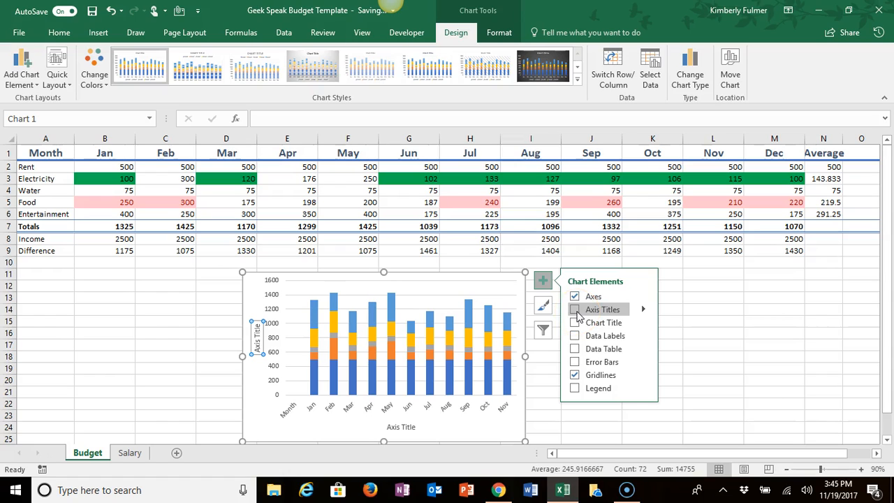
{"action": "left_click", "coordinate": [573, 375]}
{"action": "left_click", "coordinate": [573, 375]}
{"action": "left_click", "coordinate": [595, 323]}
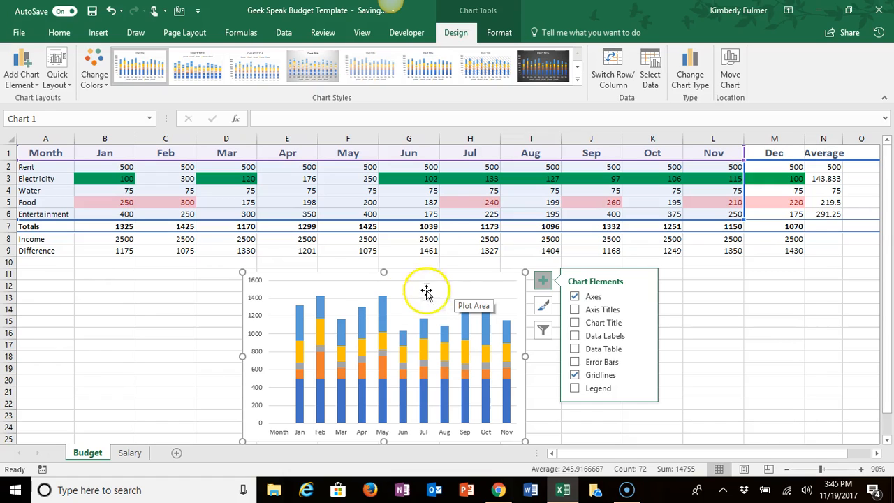
{"action": "left_click", "coordinate": [178, 309]}
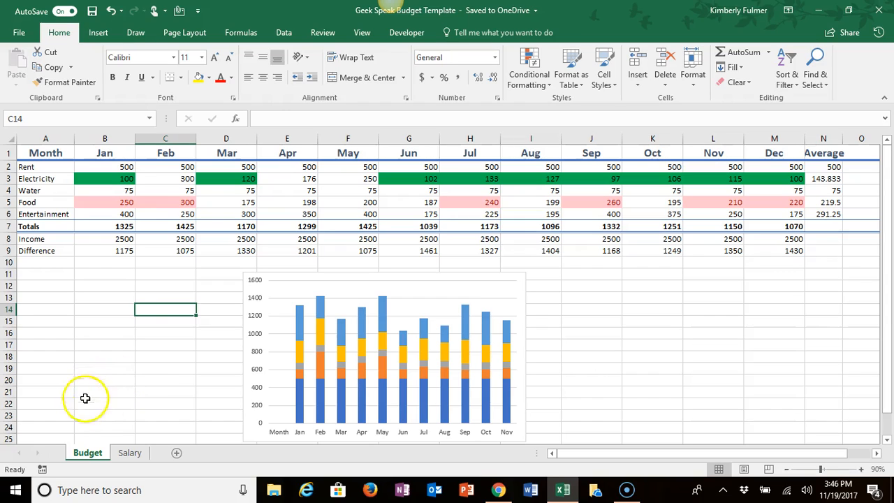
Step: On the Salary sheet, insert a column before Taxes and give it the heading Regular Hours in E1
{"action": "left_click", "coordinate": [130, 453]}
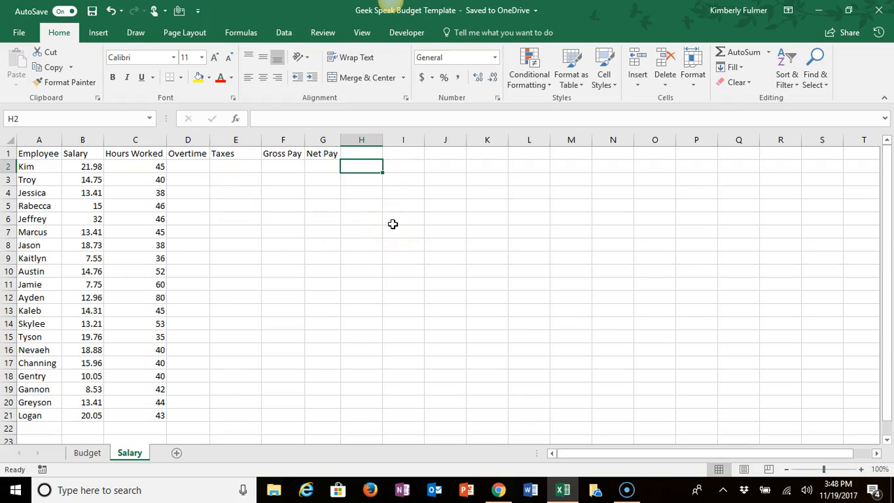
{"action": "left_click", "coordinate": [236, 137]}
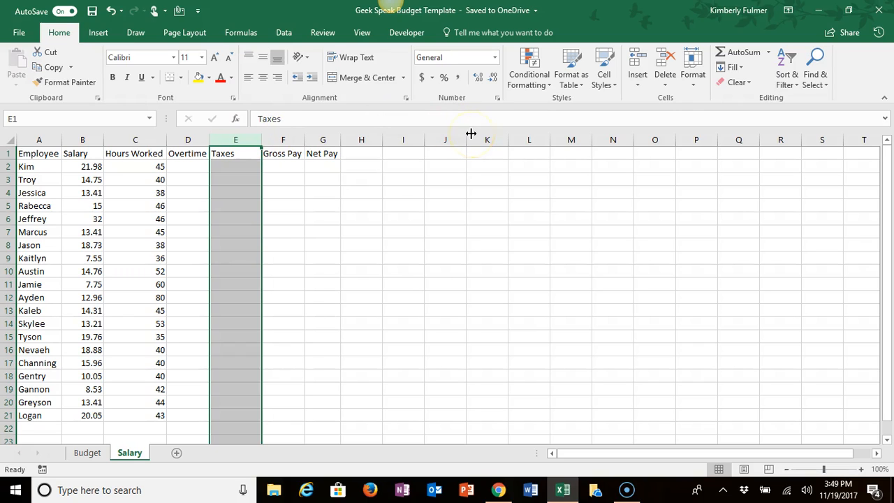
{"action": "left_click", "coordinate": [638, 86]}
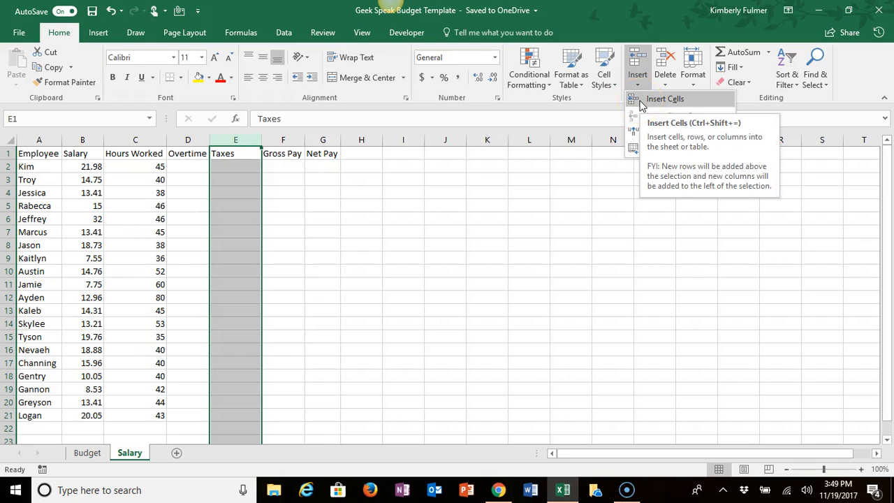
{"action": "left_click", "coordinate": [642, 102]}
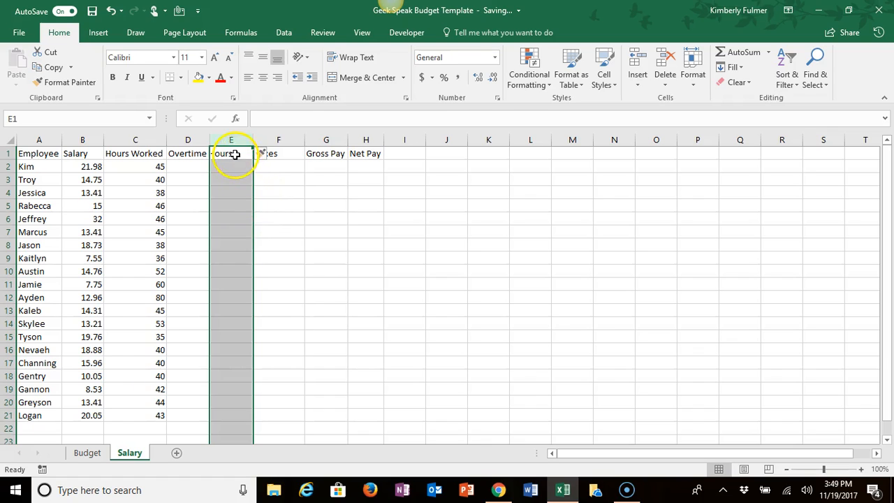
{"action": "left_click", "coordinate": [235, 154]}
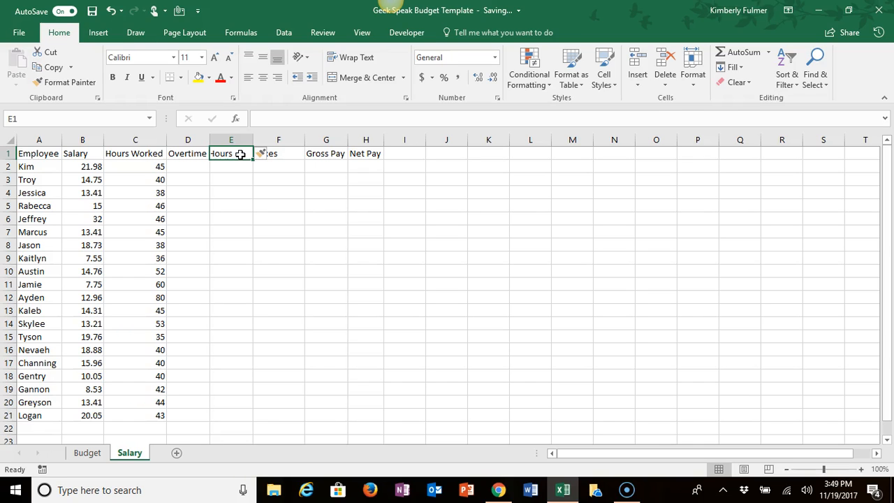
{"action": "type", "text": "Regu"}
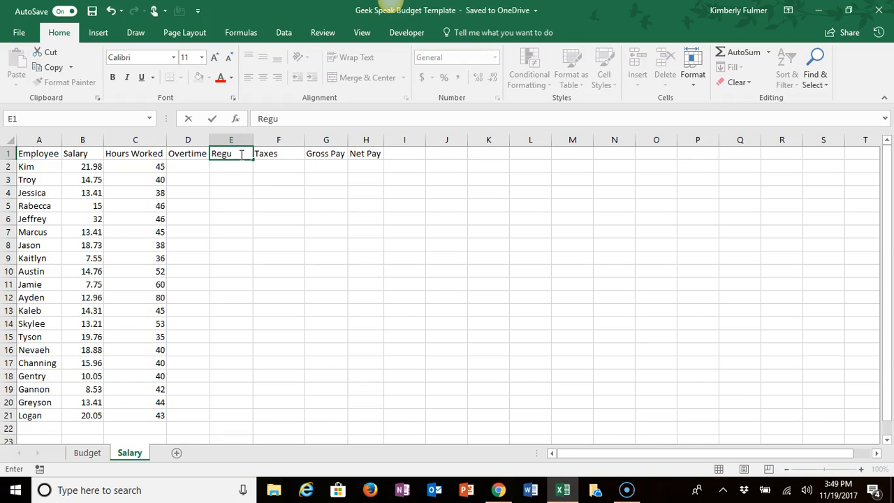
{"action": "type", "text": "lar Hours"}
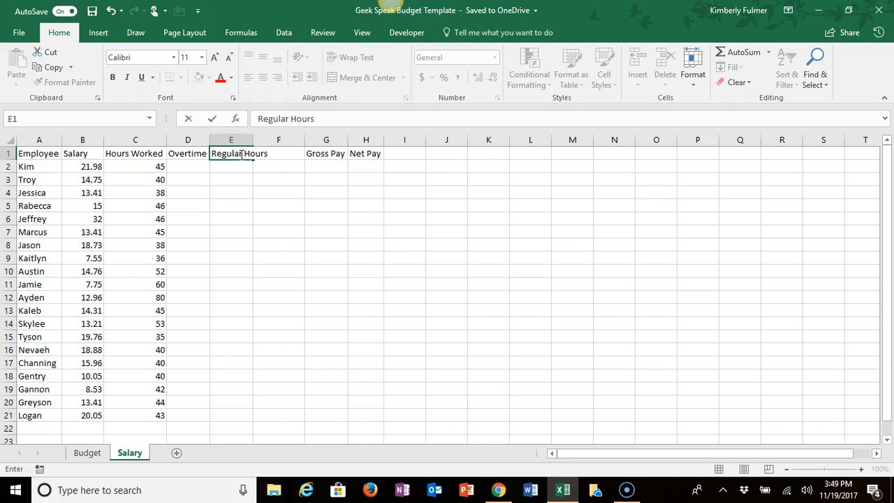
{"action": "key", "text": "Return"}
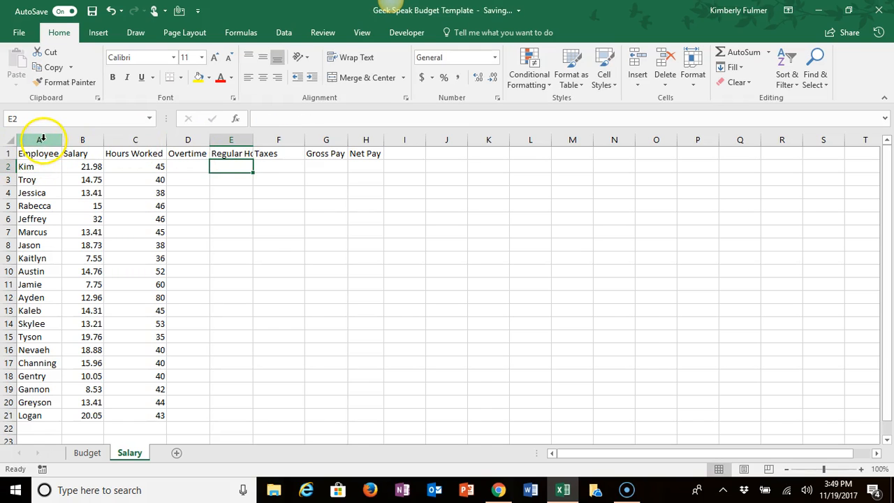
Step: Set the width of columns A through H on the Salary sheet to 14
{"action": "left_click_drag", "start_coordinate": [41, 140], "coordinate": [364, 134]}
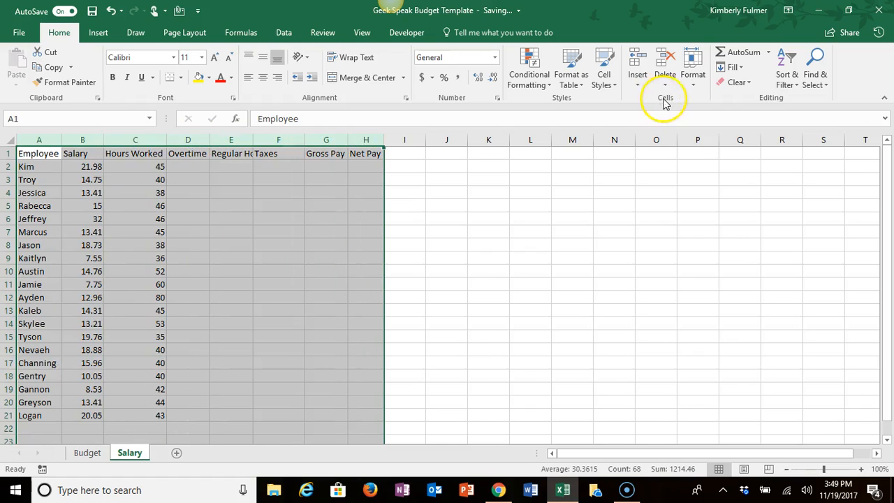
{"action": "left_click", "coordinate": [693, 87]}
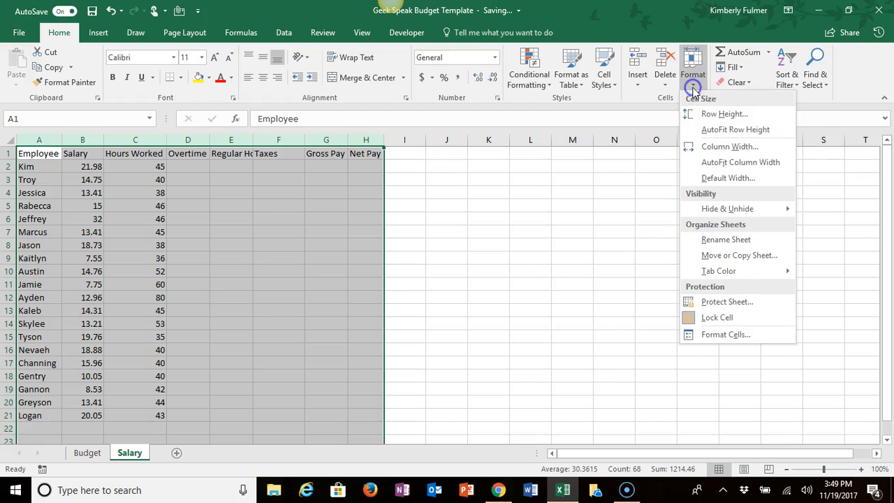
{"action": "left_click", "coordinate": [726, 147]}
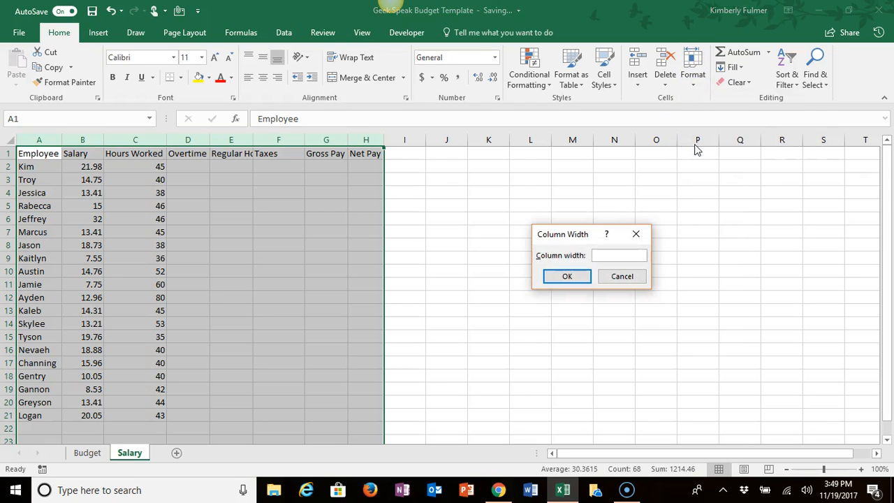
{"action": "type", "text": "14"}
{"action": "left_click", "coordinate": [566, 278]}
{"action": "left_click", "coordinate": [566, 276]}
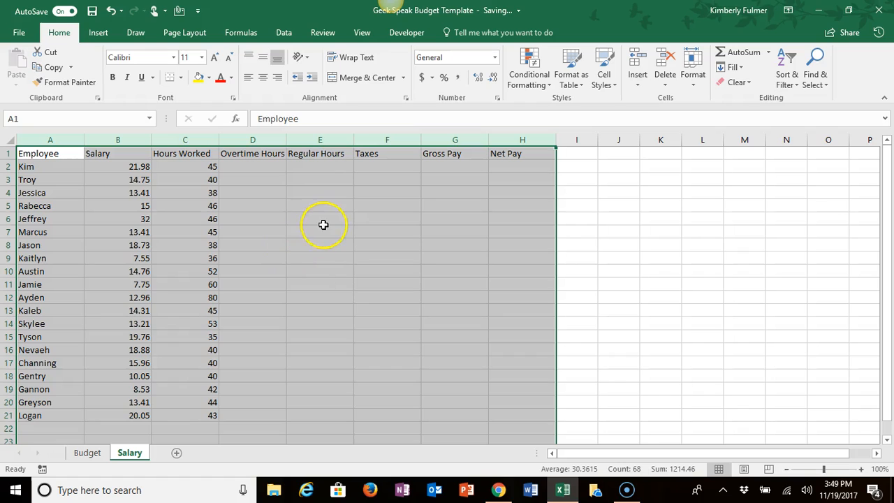
Step: Calculate Overtime Hours in D2 with =IF(C2>40,C2-40,0) and fill the formula down through D21
{"action": "left_click", "coordinate": [251, 162]}
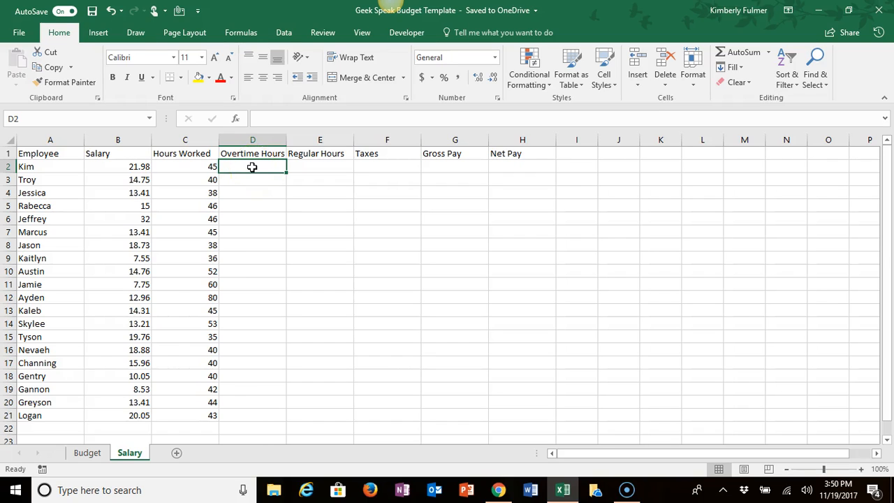
{"action": "type", "text": "="}
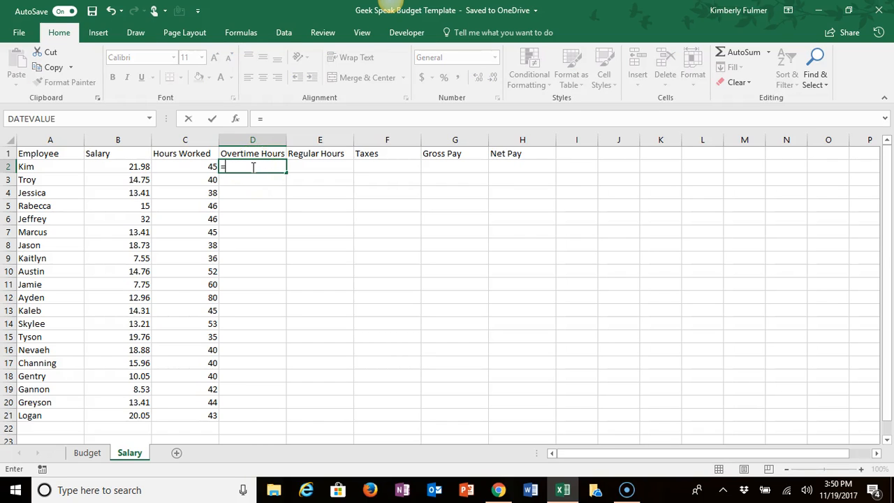
{"action": "type", "text": "if"}
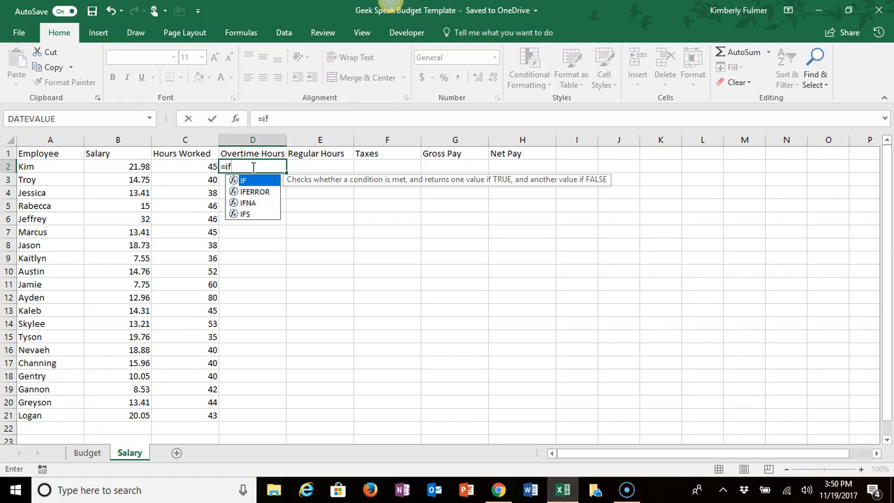
{"action": "type", "text": "("}
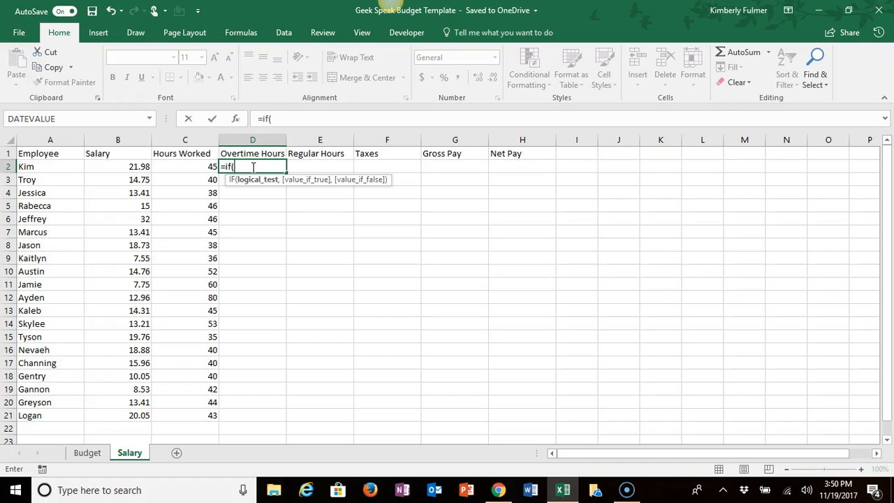
{"action": "left_click", "coordinate": [182, 167]}
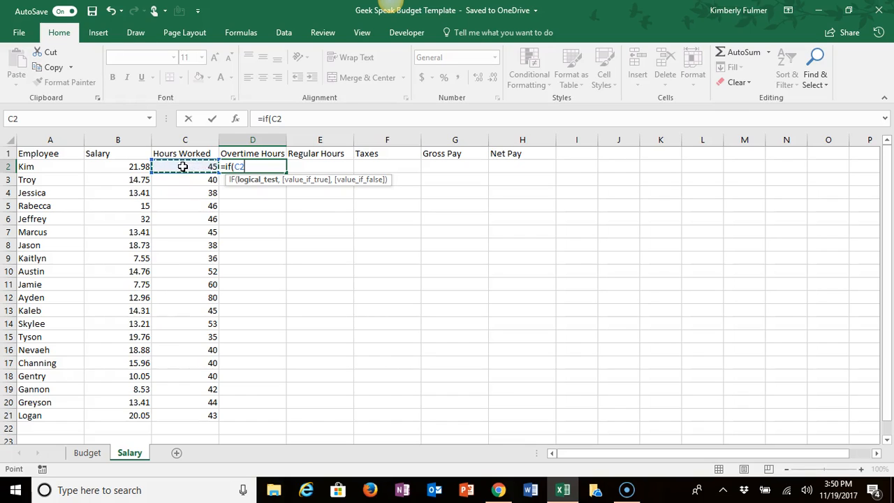
{"action": "type", "text": ">40"}
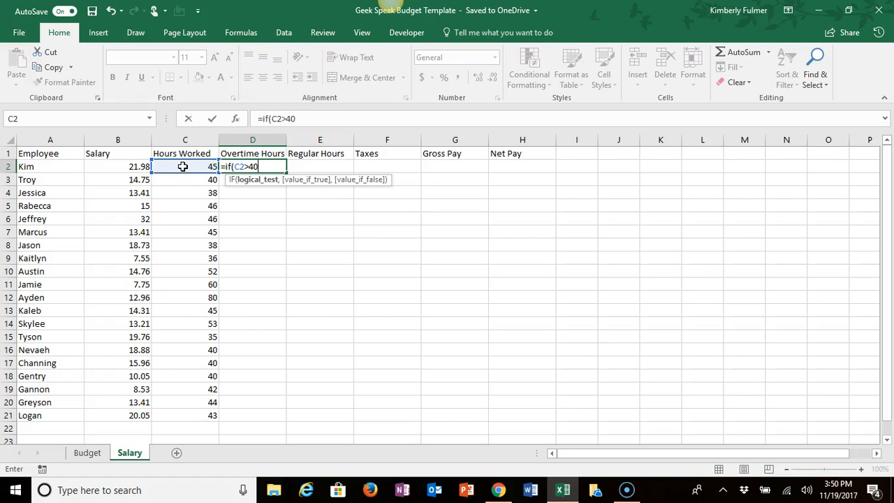
{"action": "type", "text": ","}
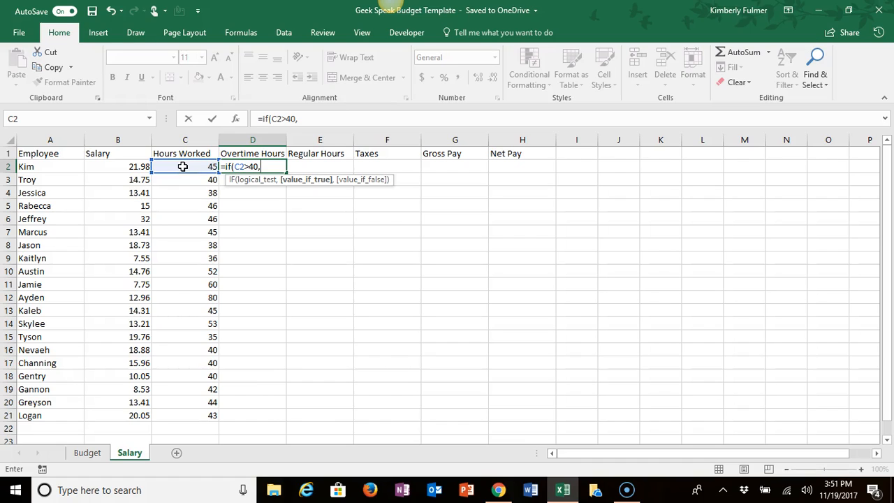
{"action": "left_click", "coordinate": [182, 166]}
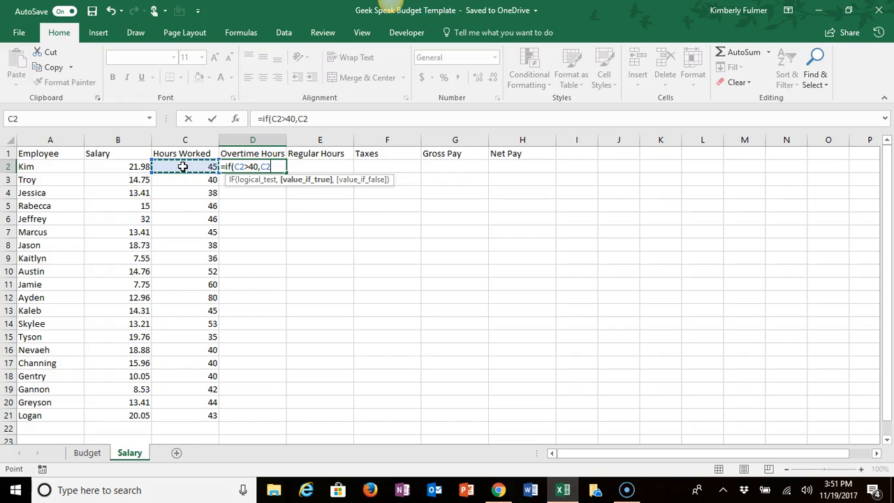
{"action": "type", "text": "-40"}
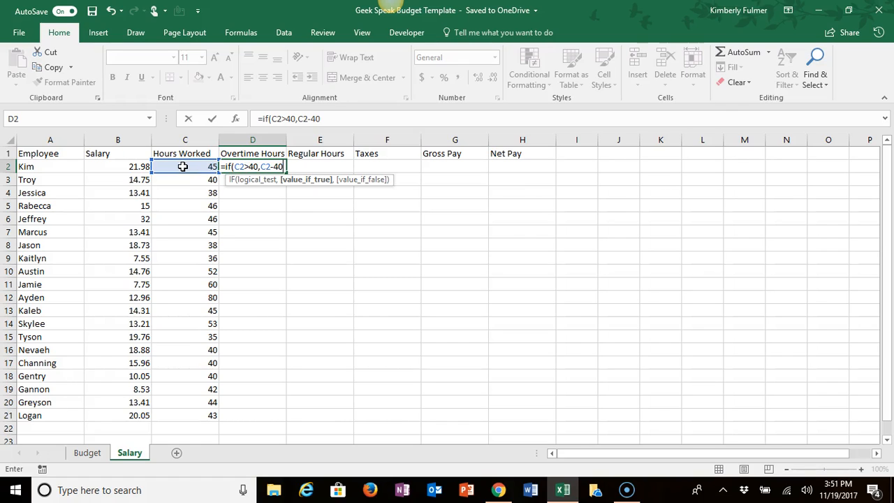
{"action": "type", "text": ","}
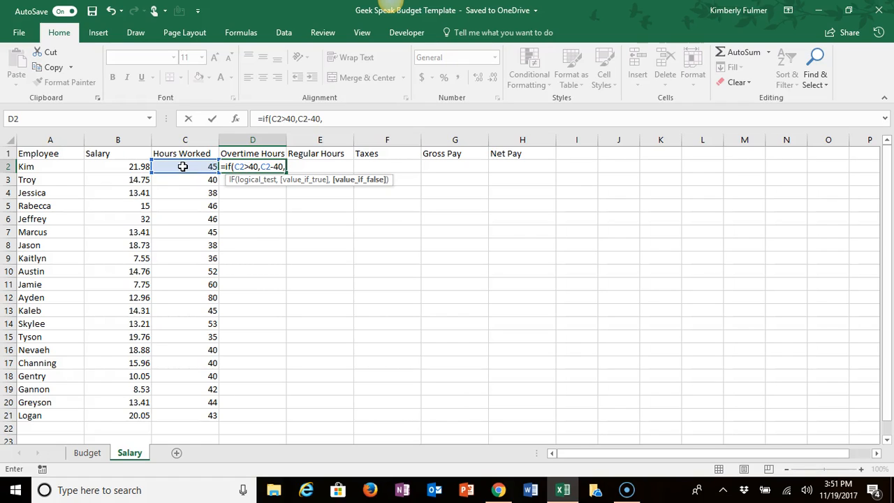
{"action": "type", "text": "0)"}
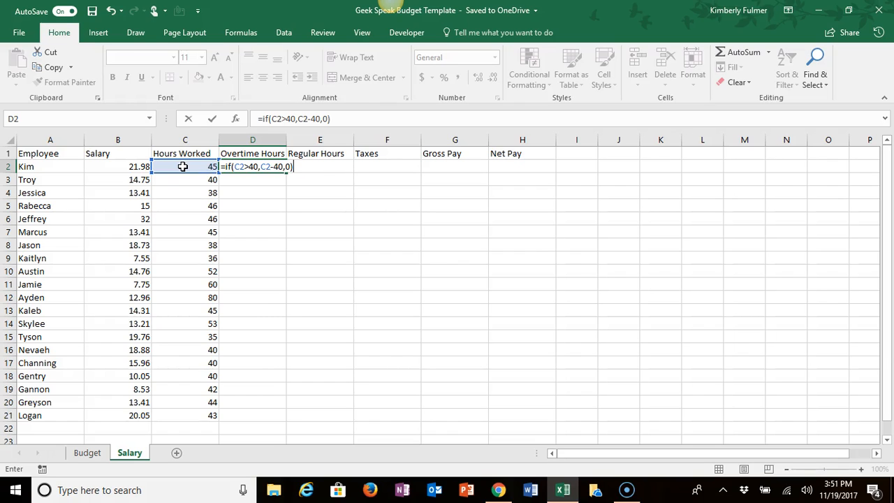
{"action": "key", "text": "Return"}
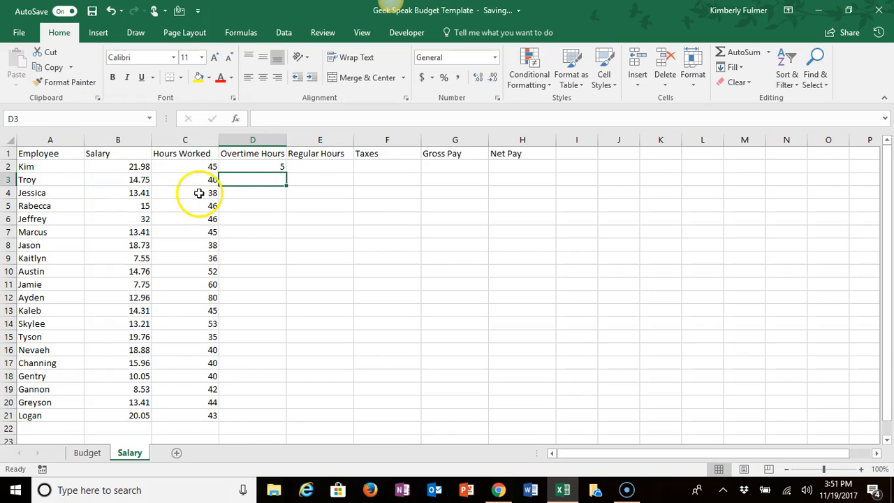
{"action": "left_click", "coordinate": [265, 168]}
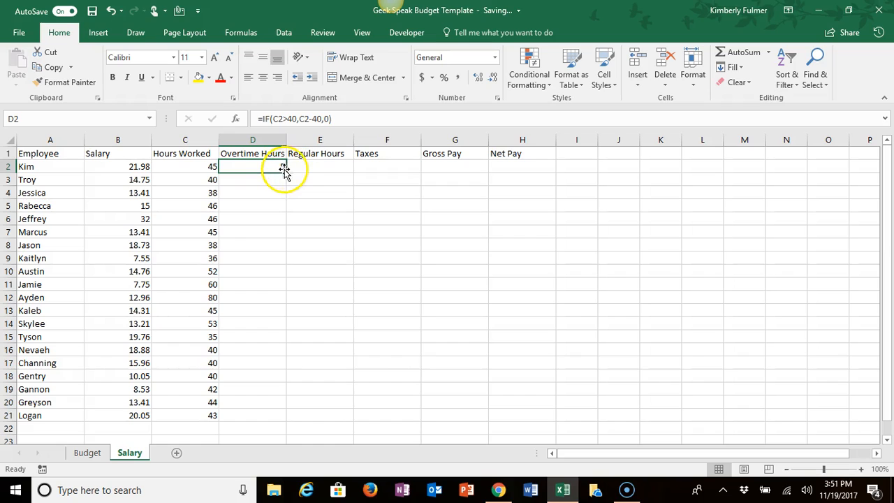
{"action": "left_click_drag", "start_coordinate": [286, 171], "coordinate": [281, 419]}
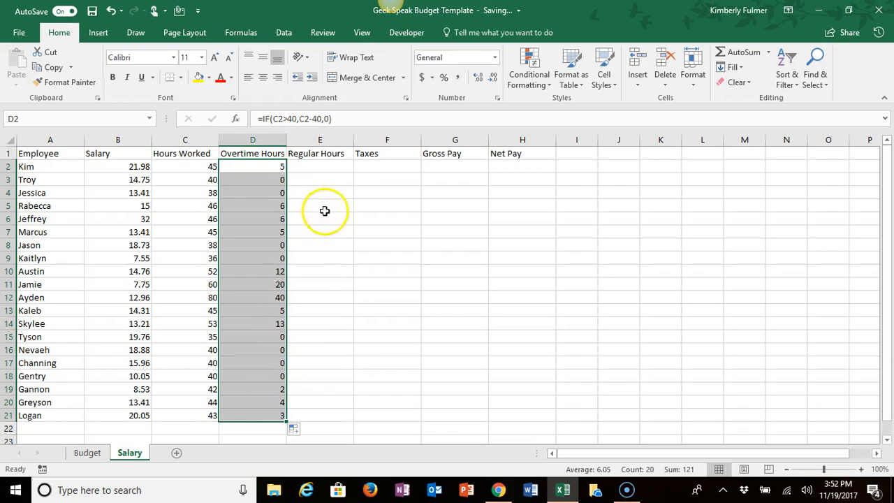
Step: Enter the Regular Hours formula =IF(C2<40,C2,C2-40) in E2
{"action": "left_click", "coordinate": [329, 166]}
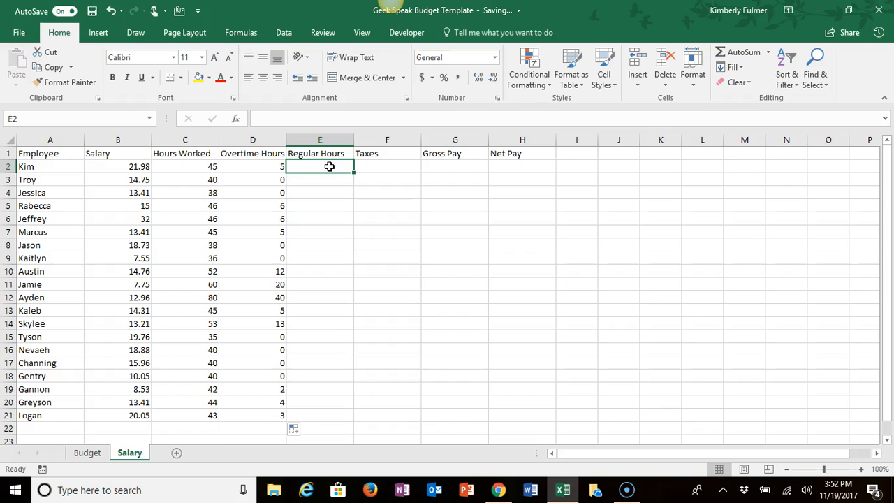
{"action": "type", "text": "="}
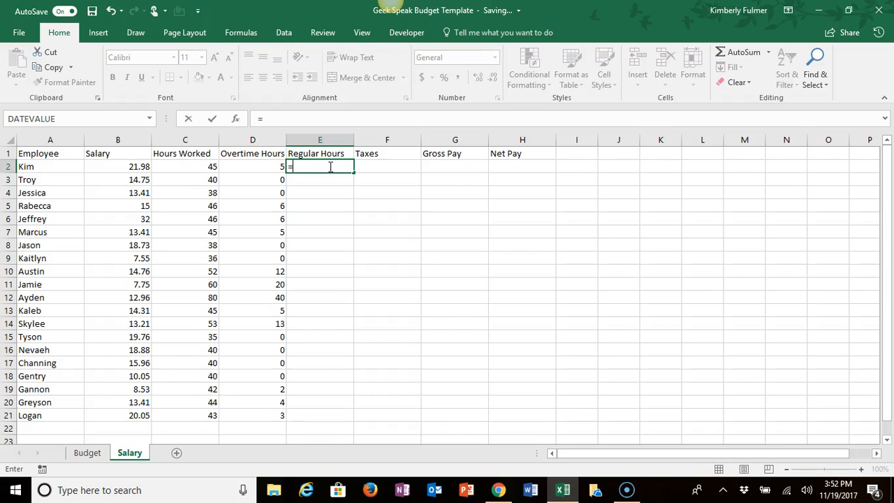
{"action": "type", "text": "if"}
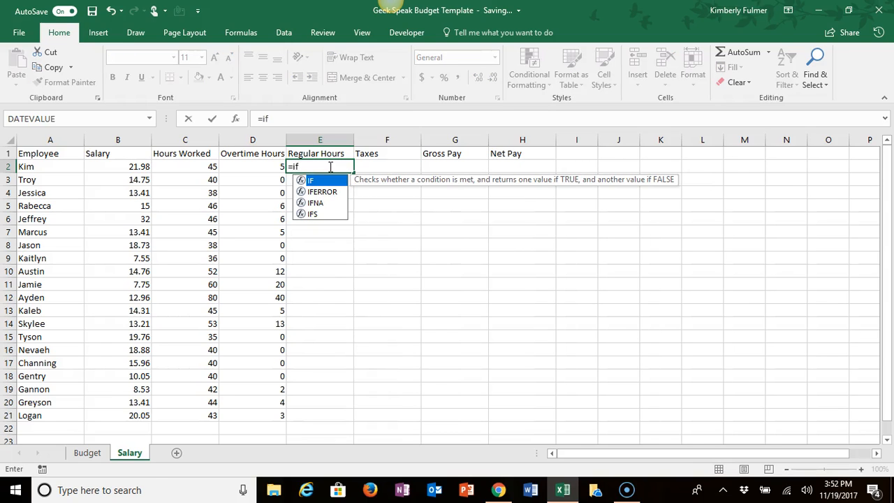
{"action": "type", "text": "("}
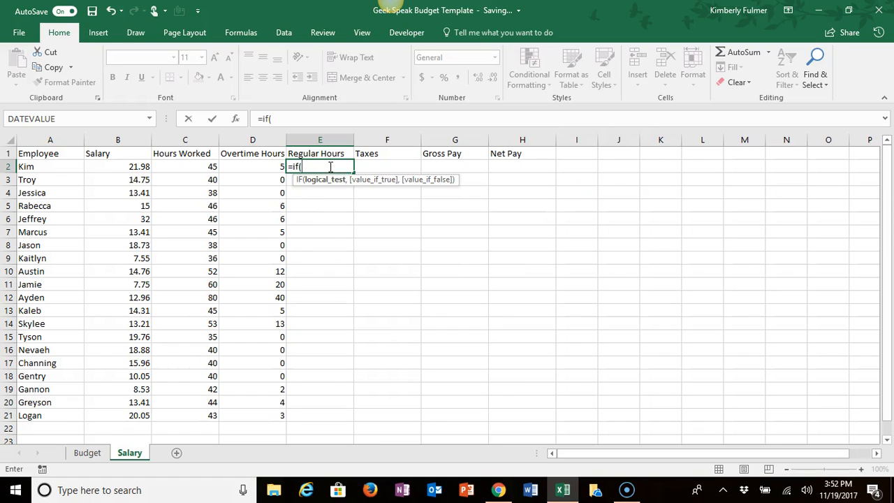
{"action": "left_click", "coordinate": [198, 166]}
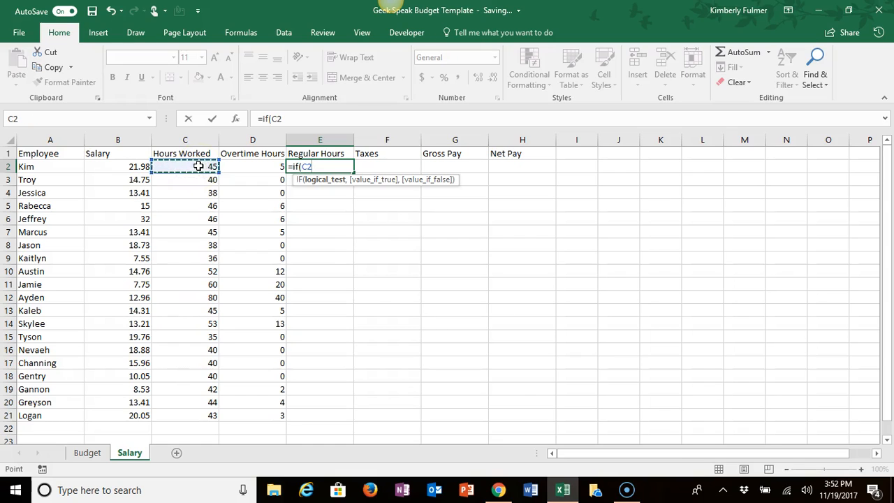
{"action": "type", "text": "<40"}
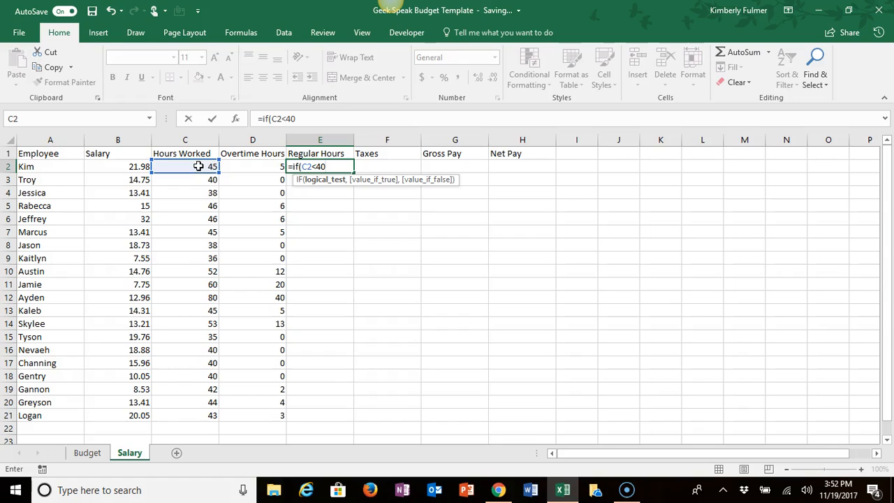
{"action": "type", "text": ","}
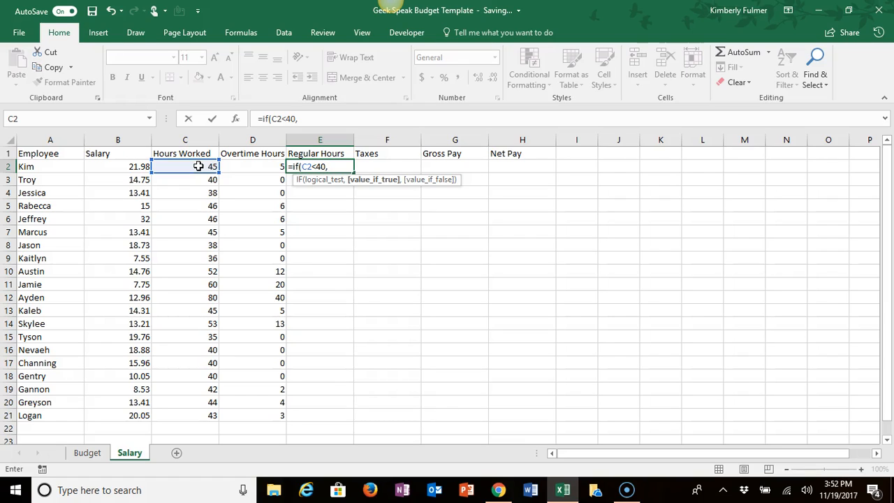
{"action": "left_click", "coordinate": [198, 166]}
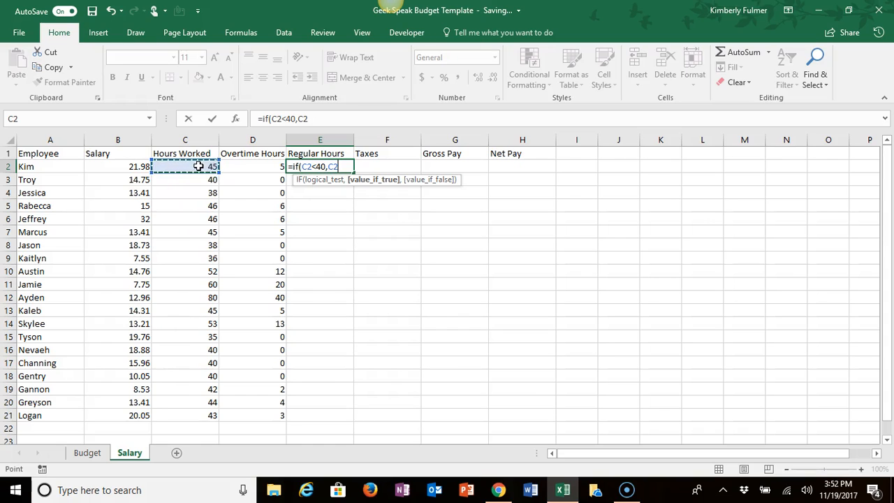
{"action": "type", "text": ","}
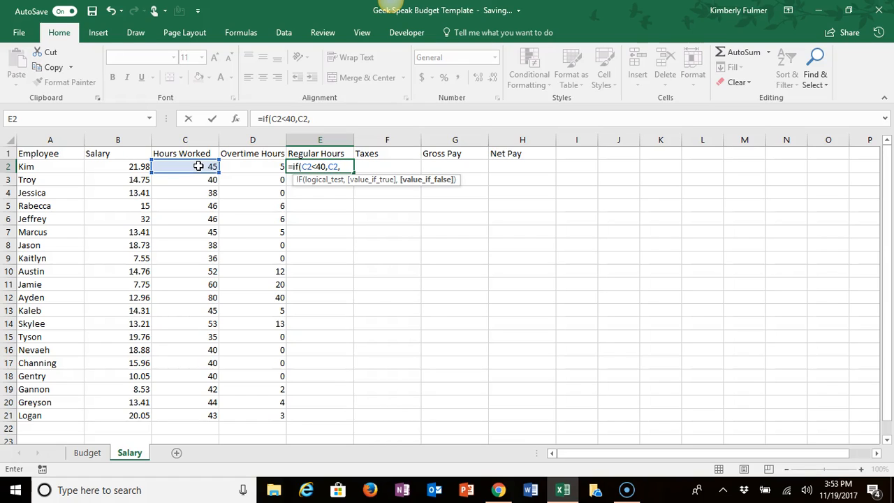
{"action": "left_click", "coordinate": [198, 166]}
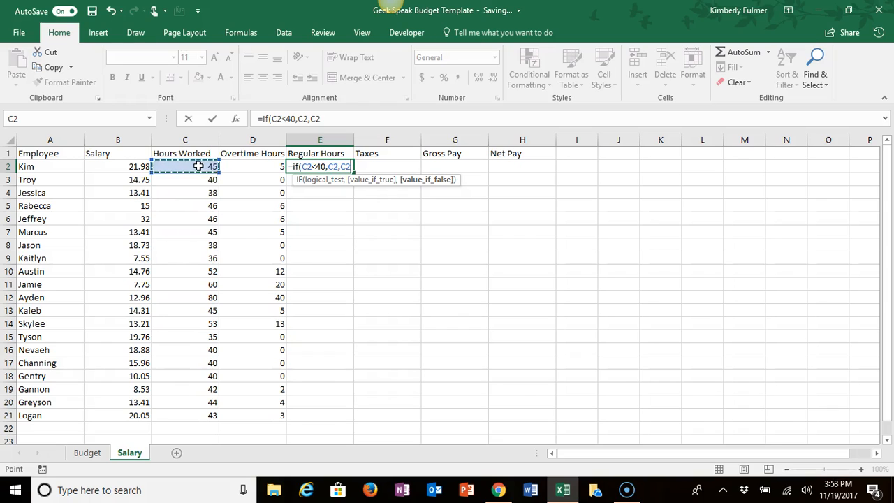
{"action": "type", "text": "-40"}
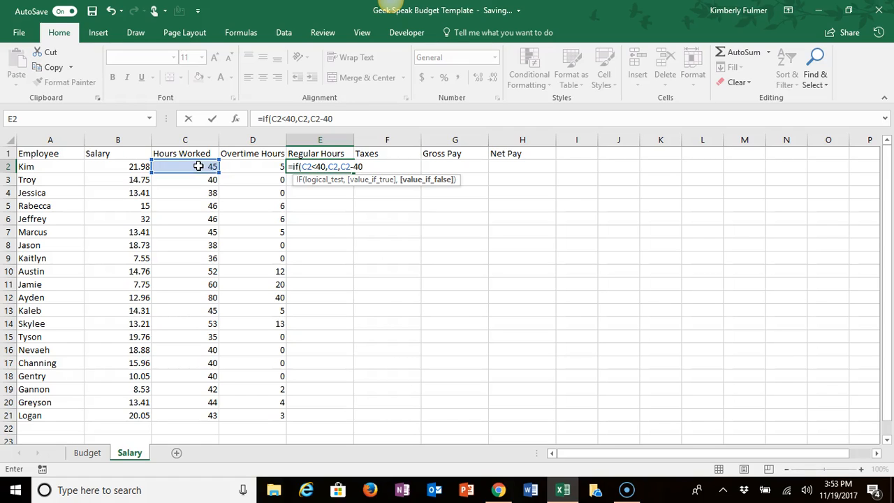
{"action": "type", "text": ")"}
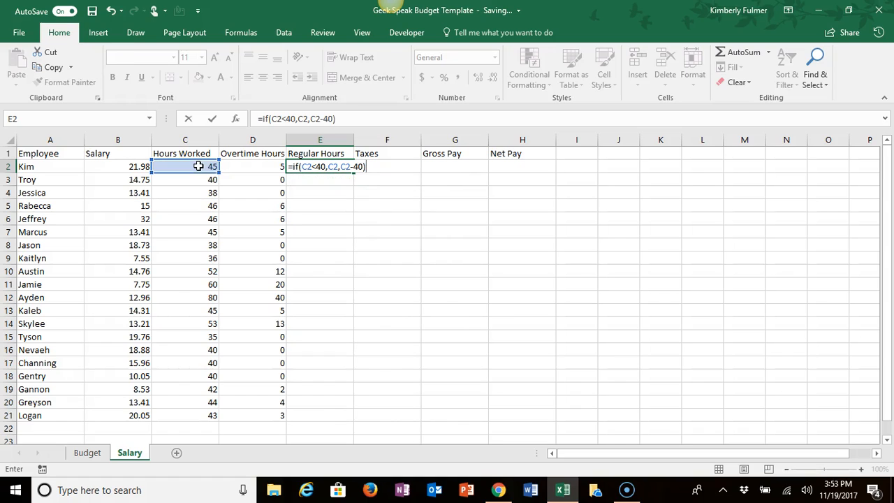
{"action": "key", "text": "Return"}
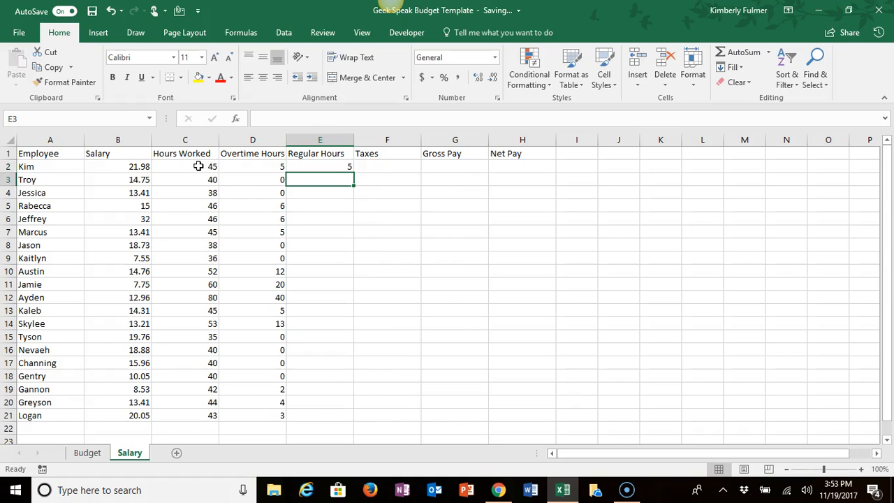
Step: Correct the value-if-false argument of the E2 formula to 40, making it =IF(C2<40,C2,40)
{"action": "left_click", "coordinate": [316, 165]}
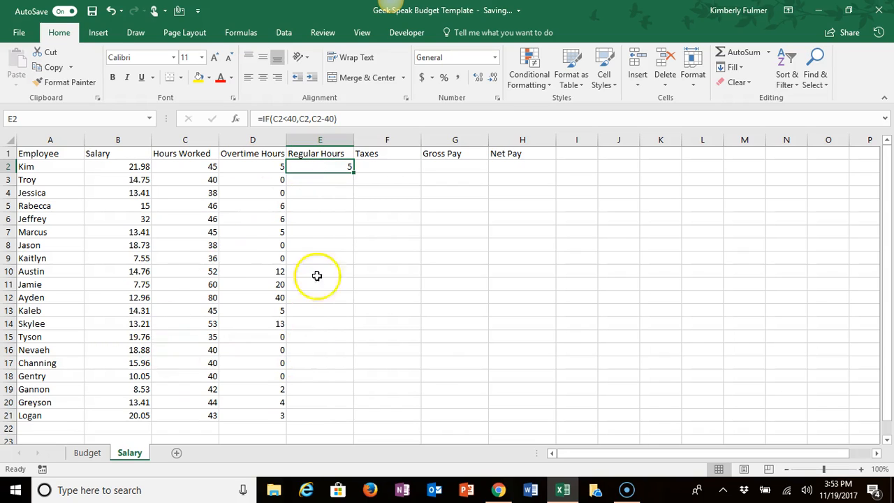
{"action": "left_click", "coordinate": [335, 121]}
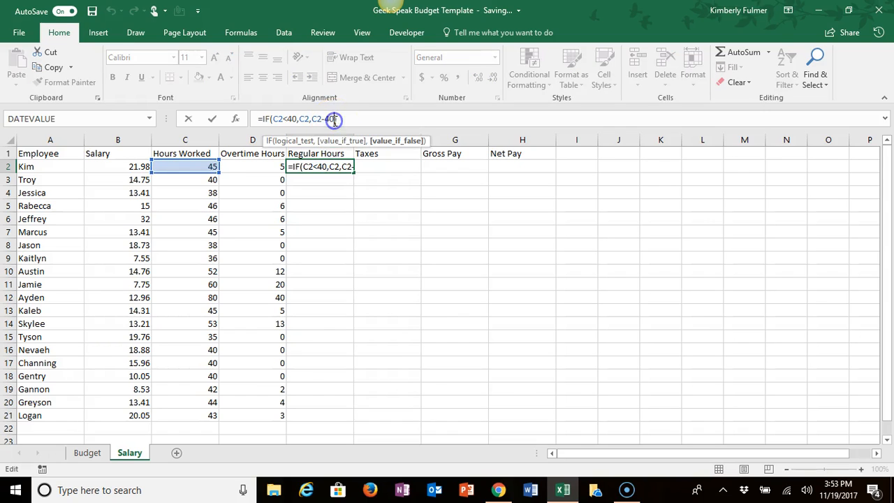
{"action": "key", "text": "BackSpace"}
{"action": "key", "text": "BackSpace"}
{"action": "key", "text": "BackSpace"}
{"action": "type", "text": ")"}
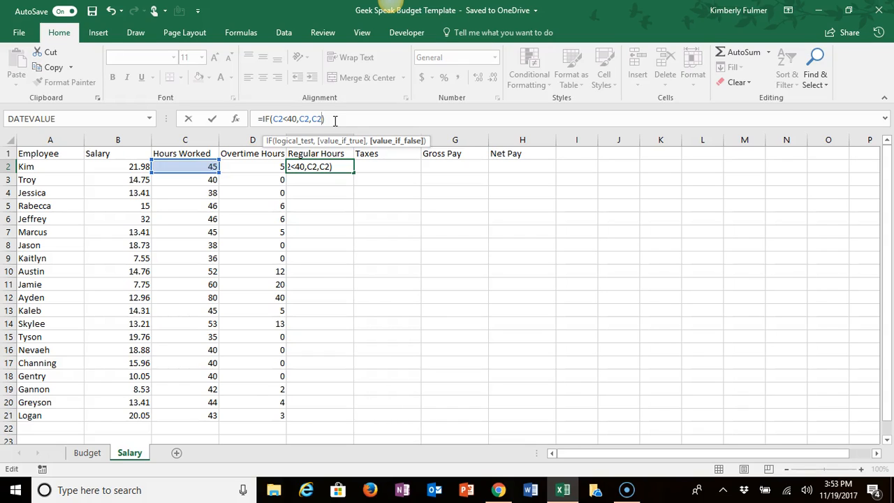
{"action": "key", "text": "BackSpace"}
{"action": "key", "text": "BackSpace"}
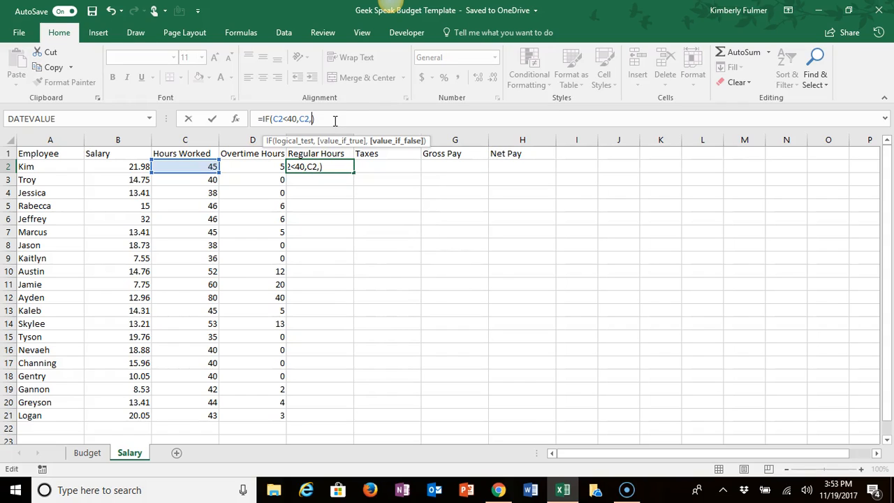
{"action": "type", "text": "40"}
{"action": "key", "text": "Return"}
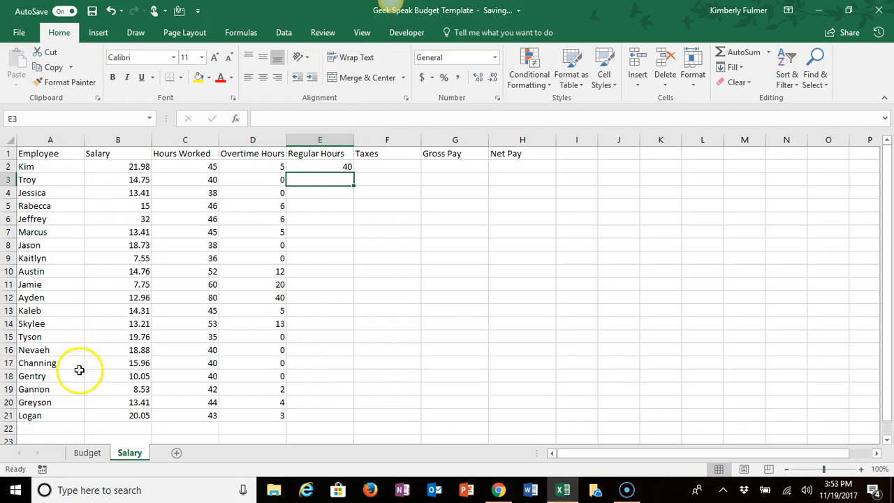
Step: Fill the Regular Hours formula from E2 down through E21 and select the first Taxes cell, F2
{"action": "key", "text": "Up"}
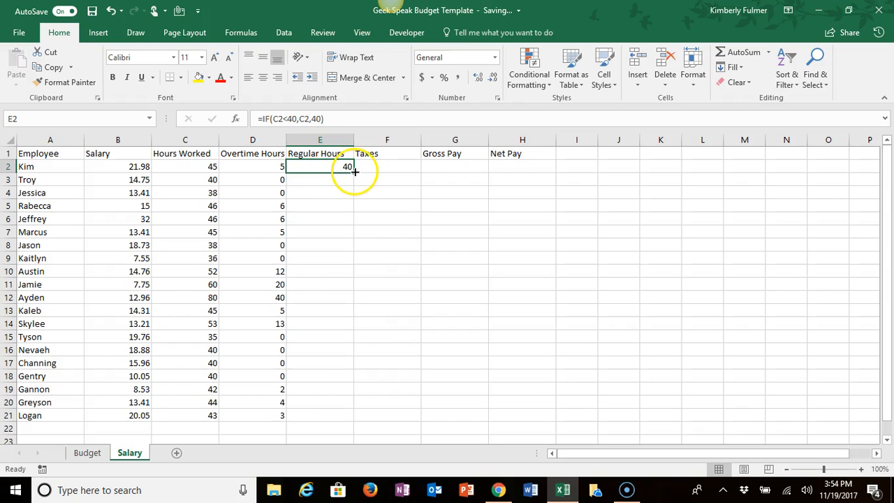
{"action": "left_click_drag", "start_coordinate": [354, 171], "coordinate": [343, 419]}
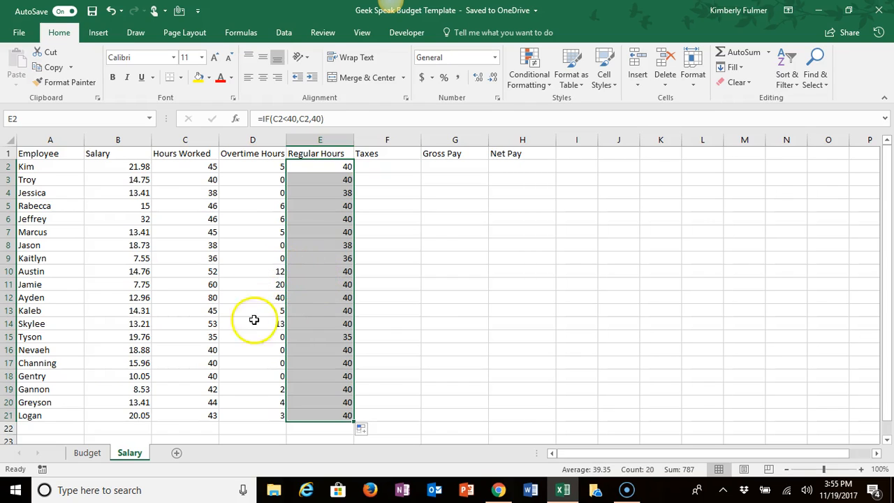
{"action": "left_click", "coordinate": [397, 172]}
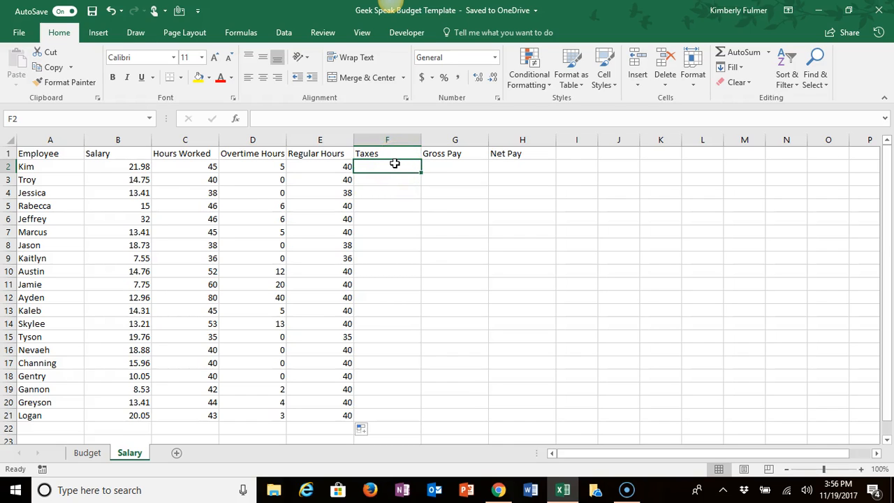
Step: Enter a tax rate of .25 in the first Taxes cell, F2
{"action": "type", "text": "25"}
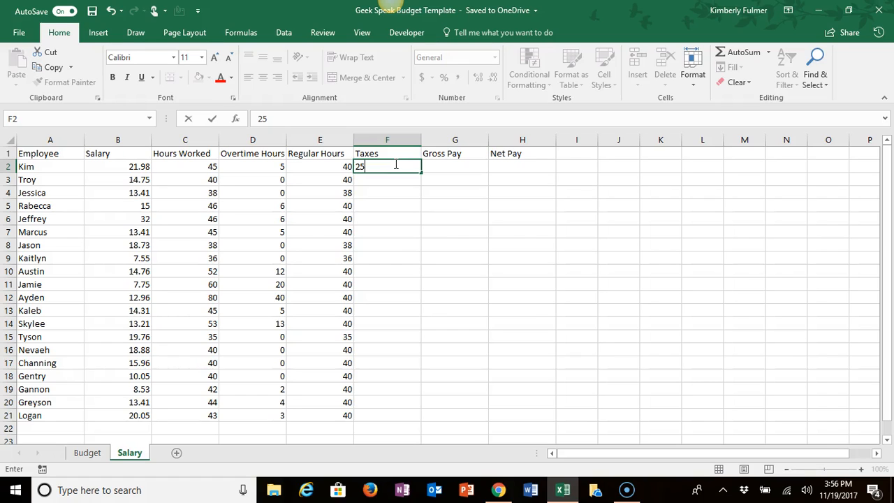
{"action": "key", "text": "BackSpace"}
{"action": "type", "text": ".25"}
{"action": "key", "text": "Return"}
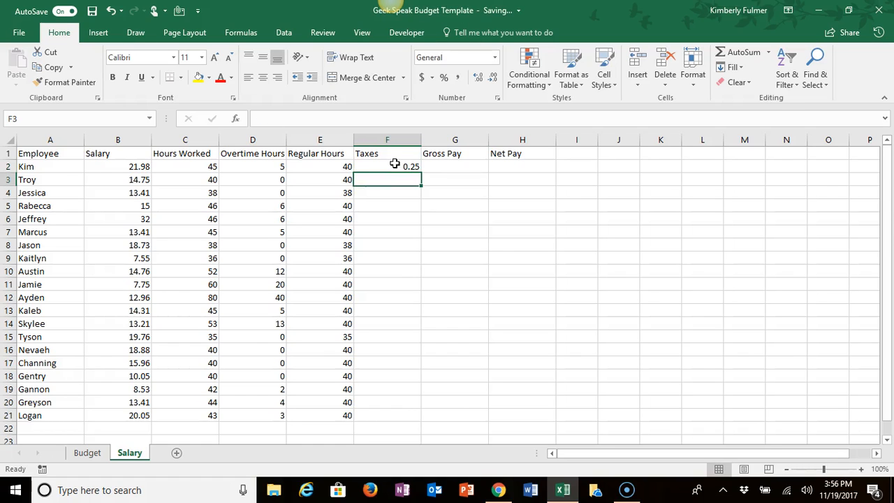
{"action": "left_click", "coordinate": [395, 164]}
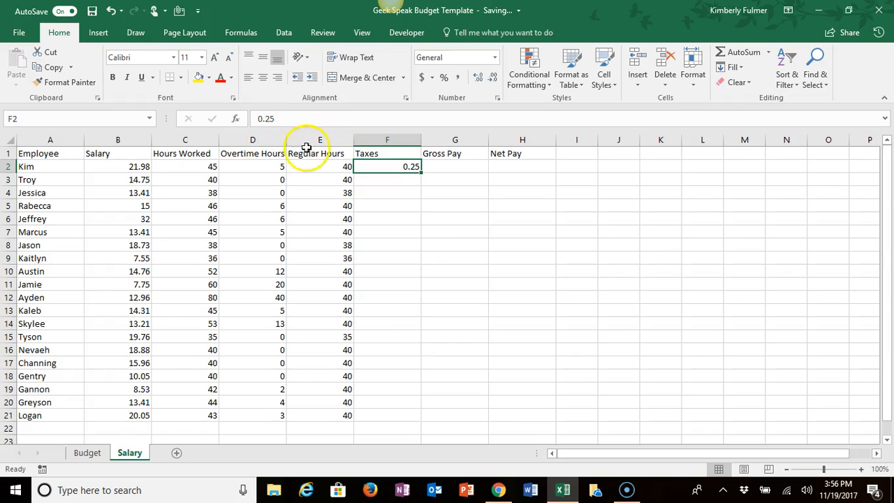
Step: Insert two blank columns between the Regular Hours and Taxes columns
{"action": "left_click", "coordinate": [369, 135]}
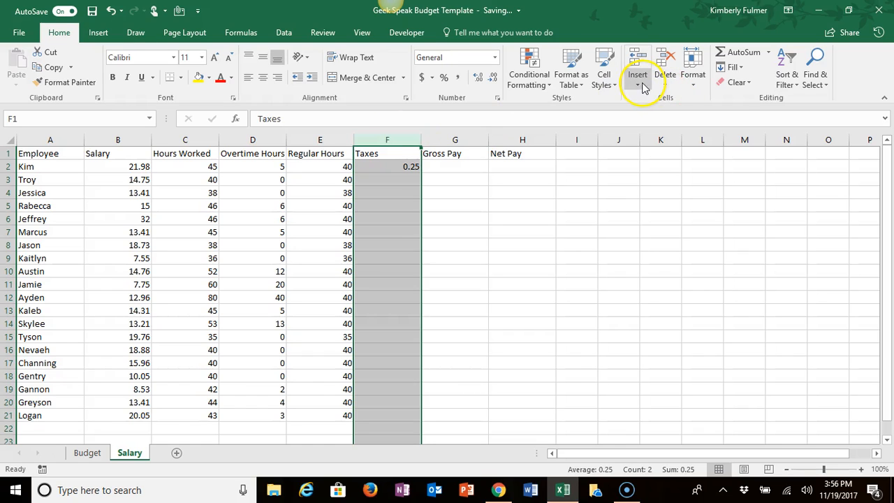
{"action": "right_click", "coordinate": [393, 142]}
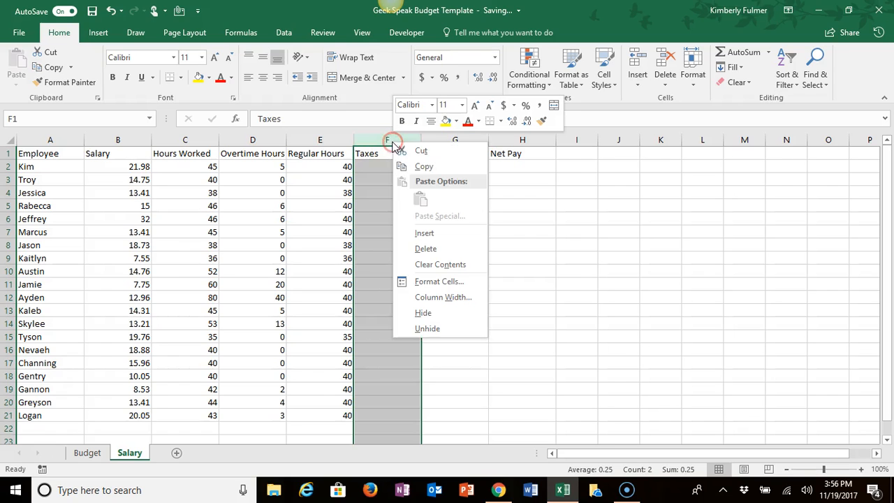
{"action": "left_click", "coordinate": [423, 234]}
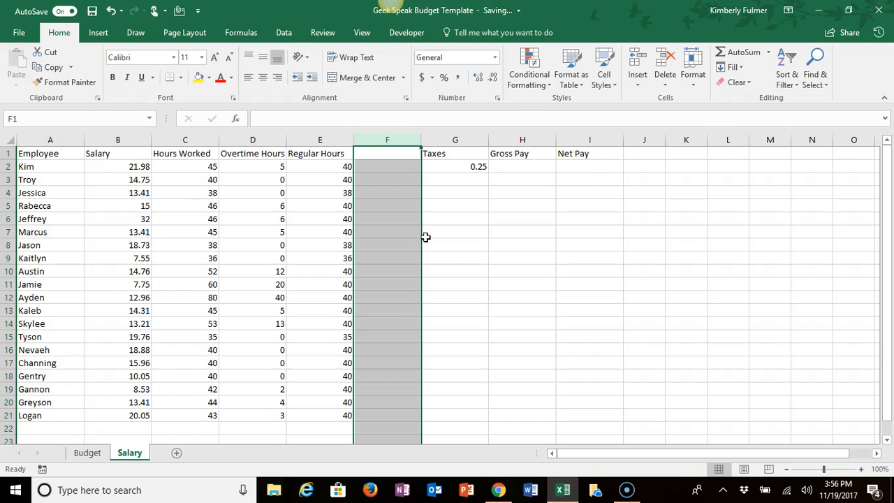
{"action": "right_click", "coordinate": [385, 138]}
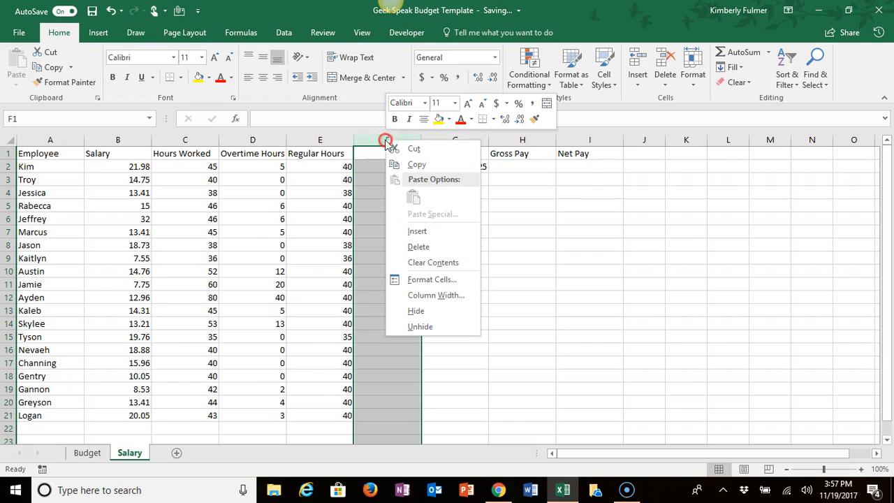
{"action": "left_click", "coordinate": [412, 231]}
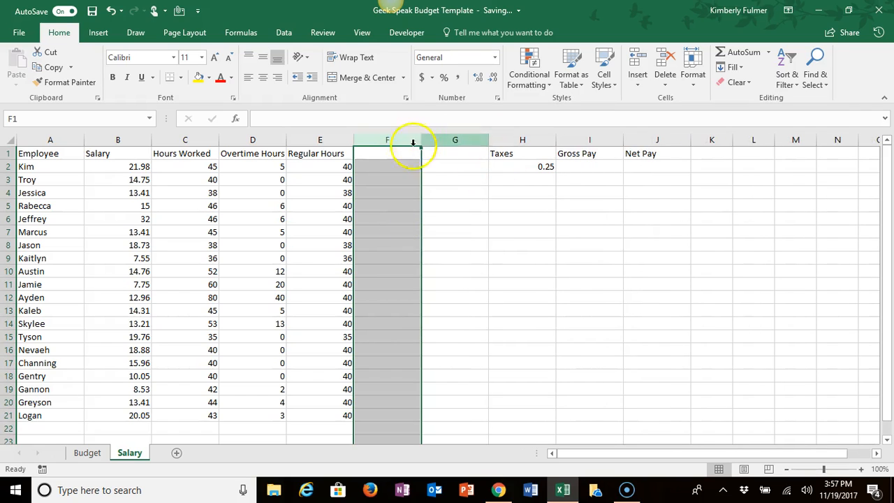
Step: Add the headers Regular Pay in F1 and Overtime Pay in G1
{"action": "left_click", "coordinate": [385, 155]}
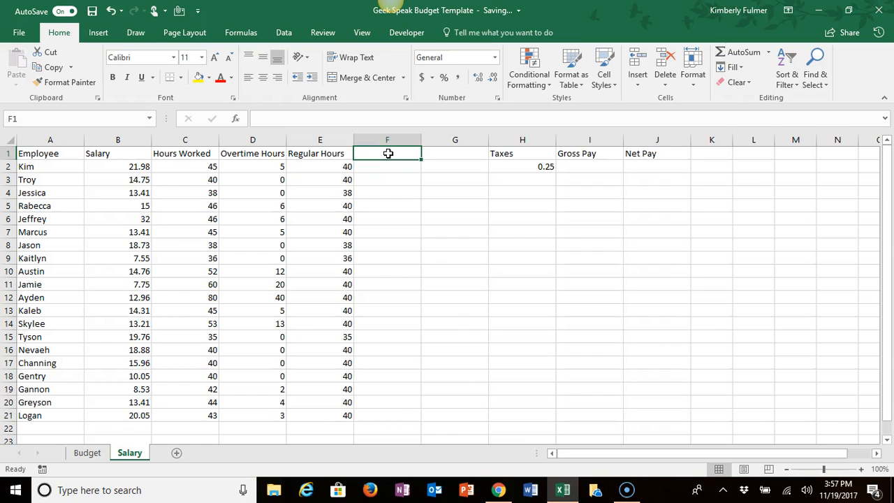
{"action": "type", "text": "Regu"}
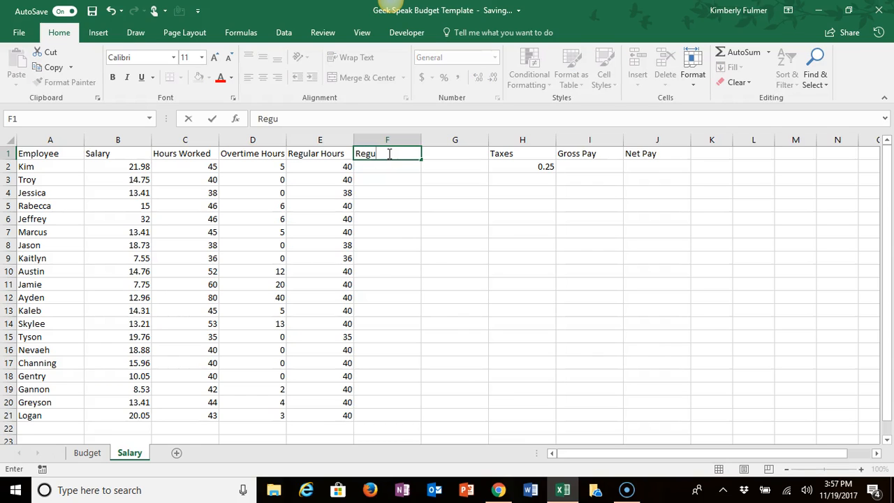
{"action": "type", "text": "lar Pay"}
{"action": "key", "text": "Tab"}
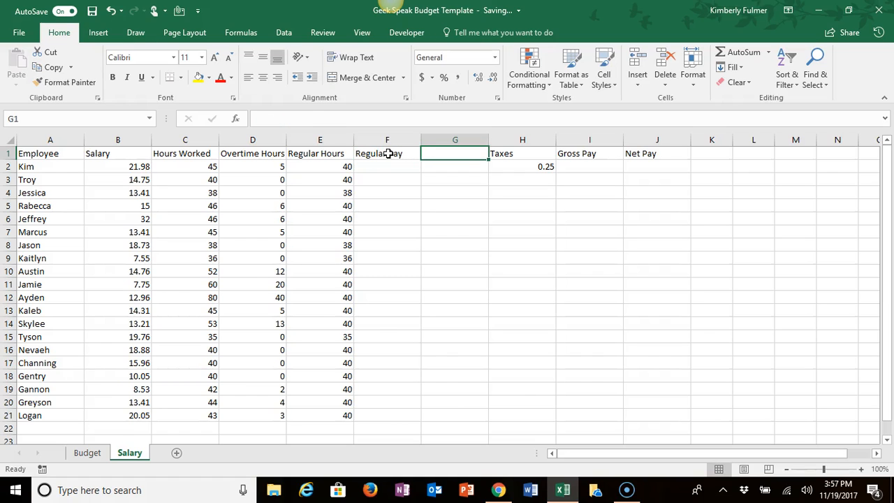
{"action": "type", "text": "Over"}
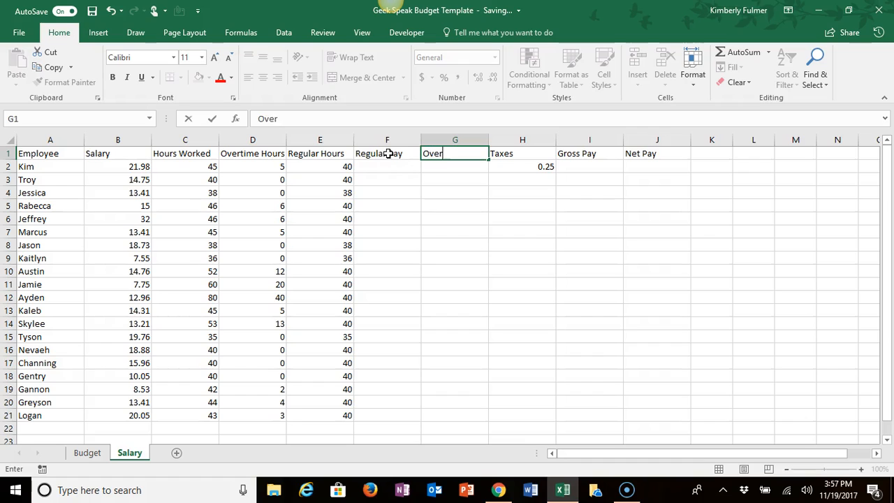
{"action": "type", "text": "time Pay"}
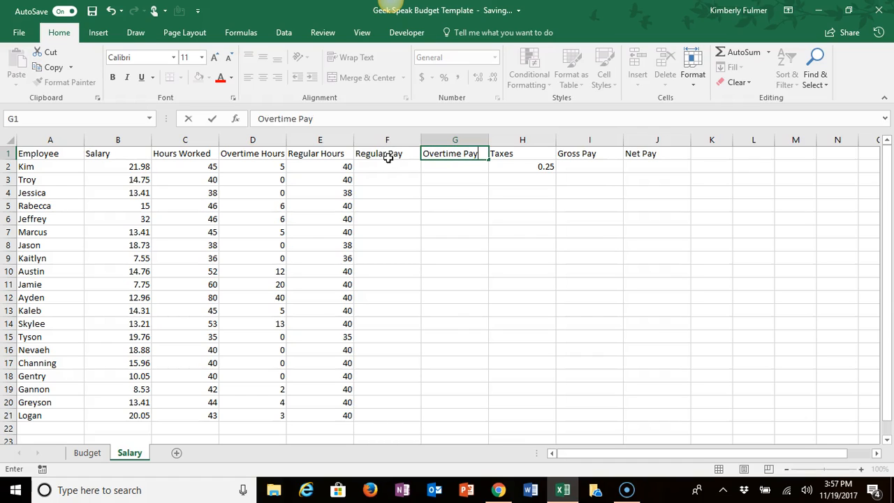
Step: Calculate Regular Pay in F2 with =E2*B2 and fill the formula down through F21
{"action": "left_click", "coordinate": [388, 162]}
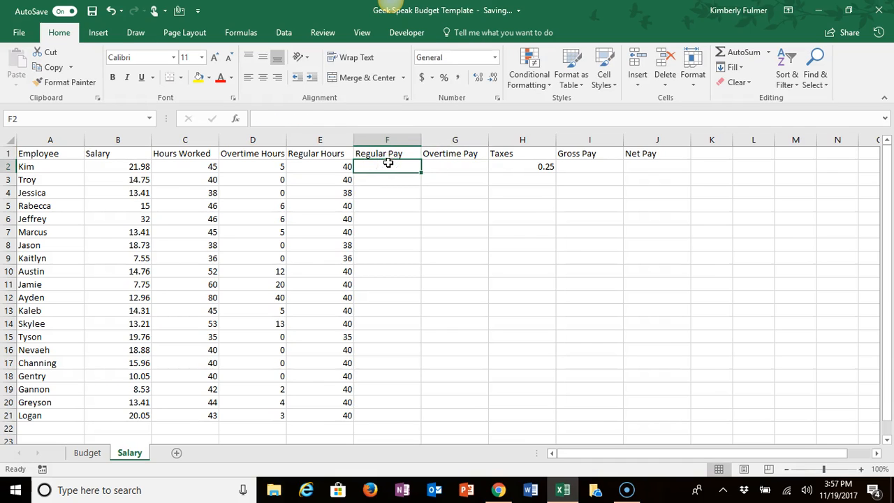
{"action": "type", "text": "="}
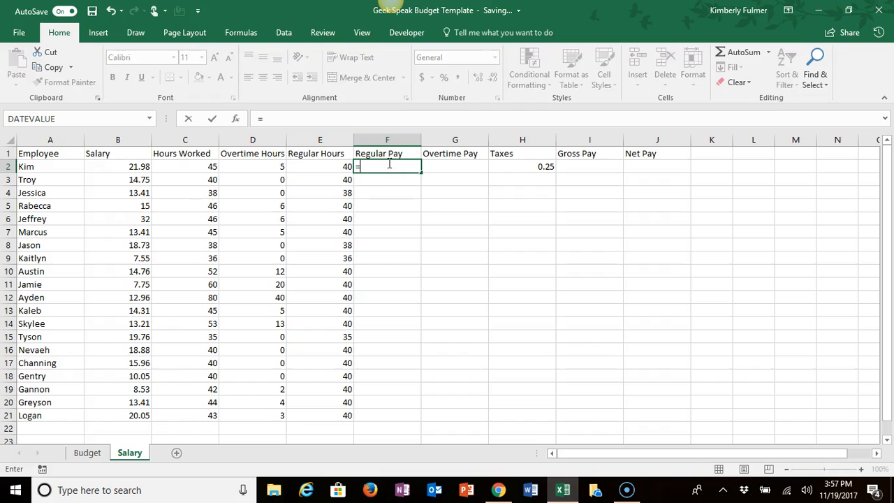
{"action": "left_click", "coordinate": [322, 168]}
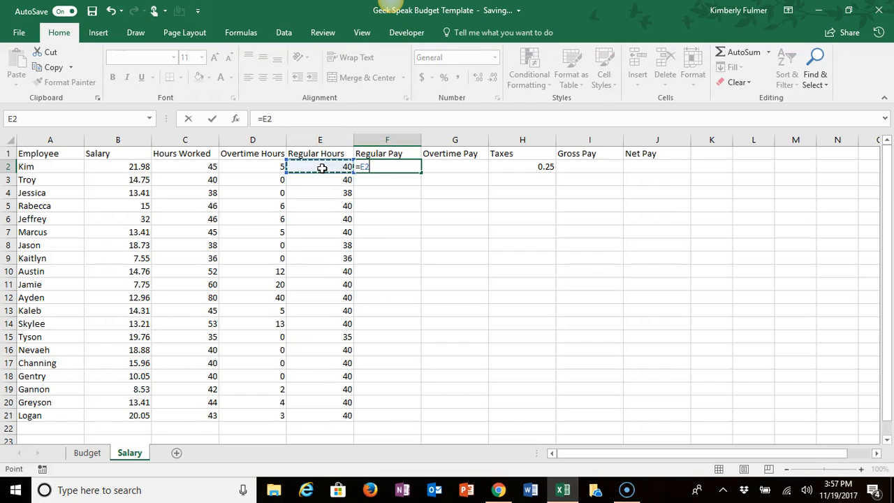
{"action": "type", "text": "*"}
{"action": "left_click", "coordinate": [132, 164]}
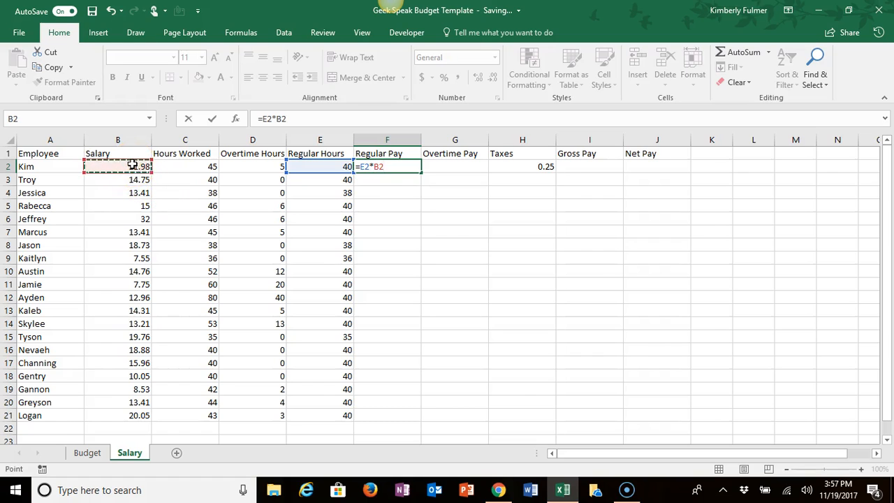
{"action": "key", "text": "Return"}
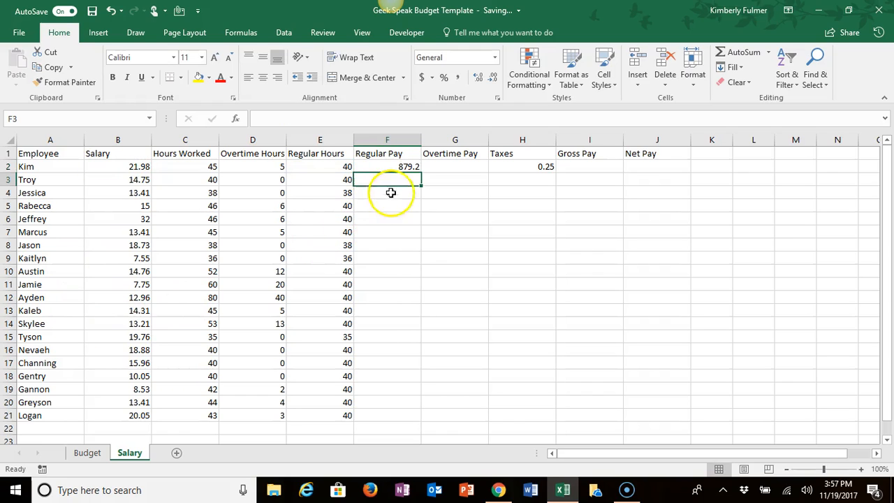
{"action": "left_click", "coordinate": [396, 166]}
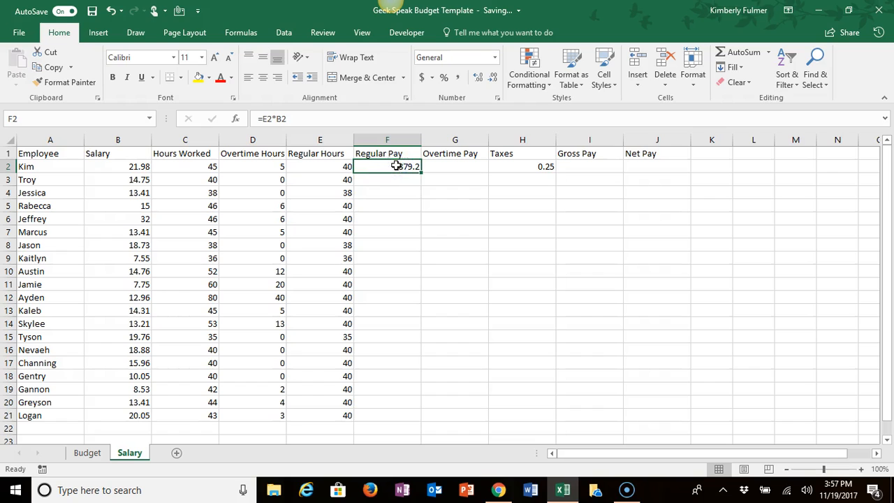
{"action": "left_click_drag", "start_coordinate": [421, 174], "coordinate": [405, 417]}
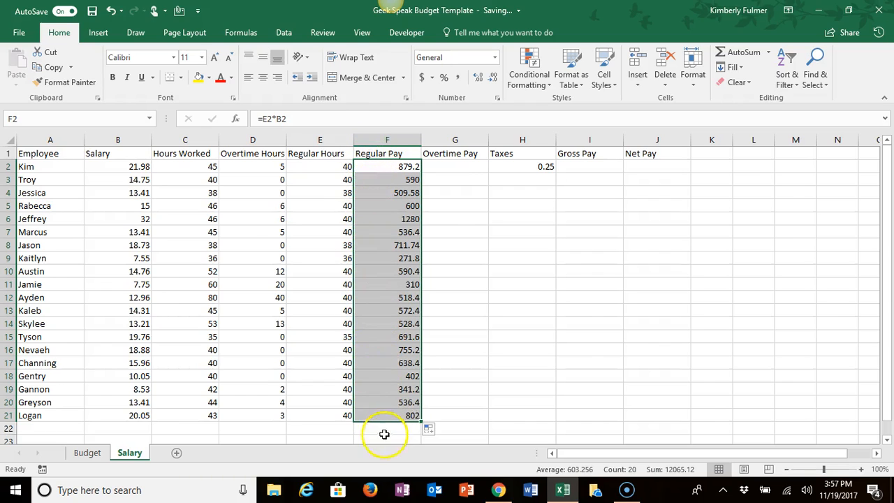
Step: Calculate Overtime Pay in G2 with =(1.5*B2)*D2 and fill the formula down through G21
{"action": "left_click", "coordinate": [455, 165]}
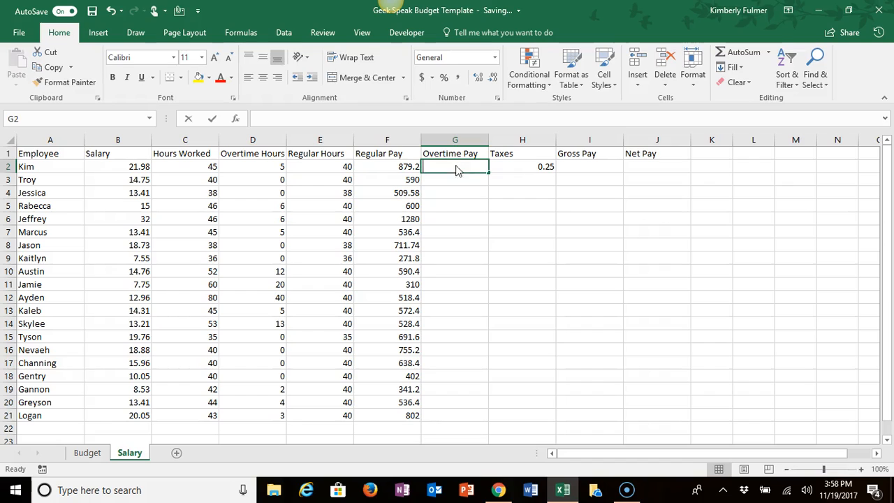
{"action": "type", "text": "="}
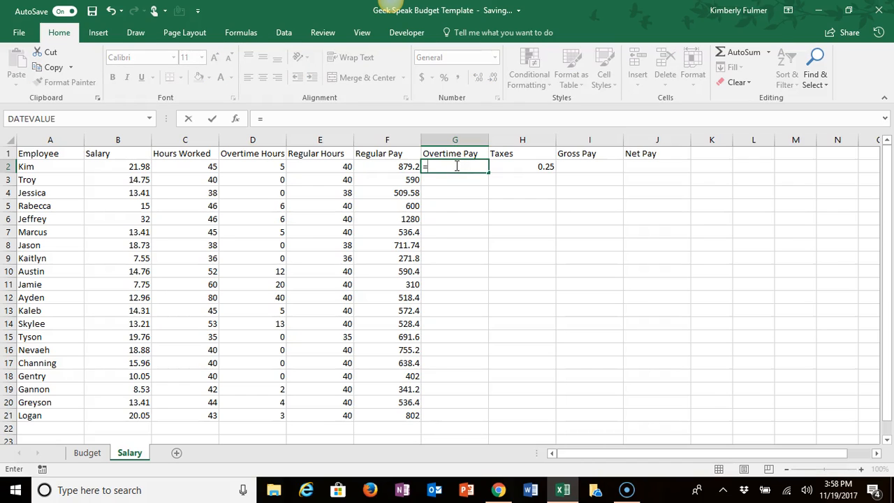
{"action": "type", "text": "(1"}
{"action": "type", "text": ".5*"}
{"action": "left_click", "coordinate": [136, 166]}
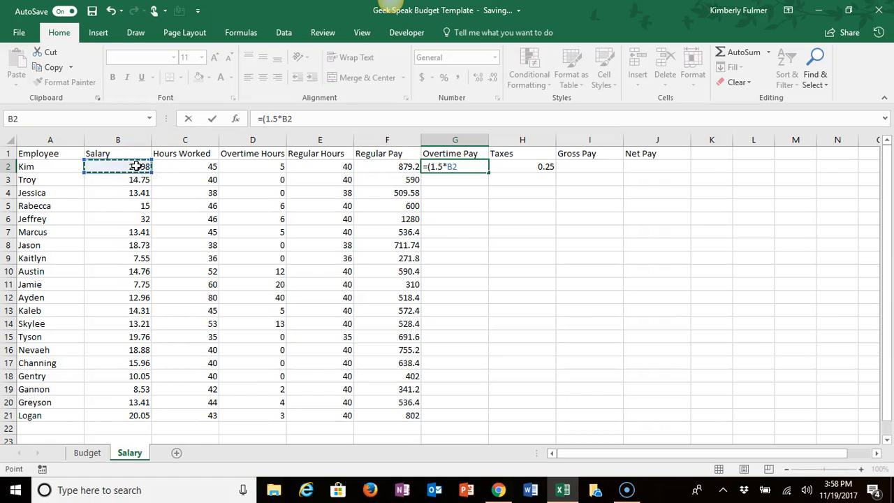
{"action": "type", "text": ")*"}
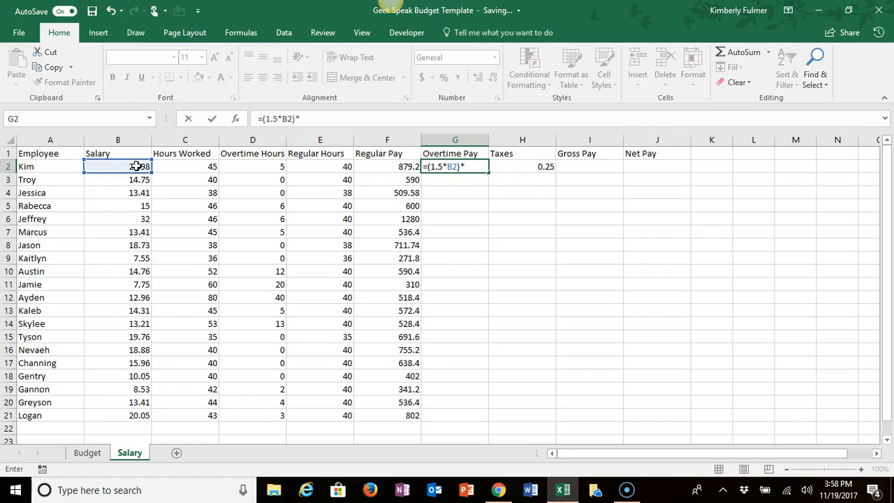
{"action": "left_click", "coordinate": [249, 167]}
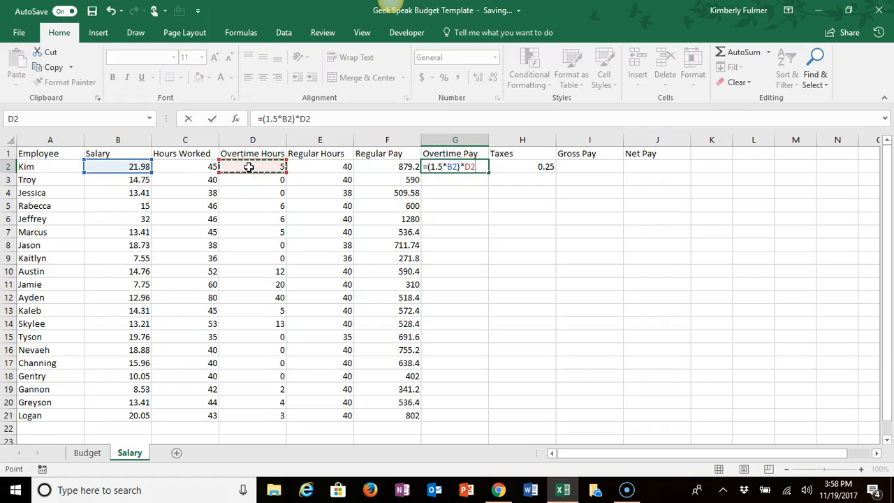
{"action": "key", "text": "Return"}
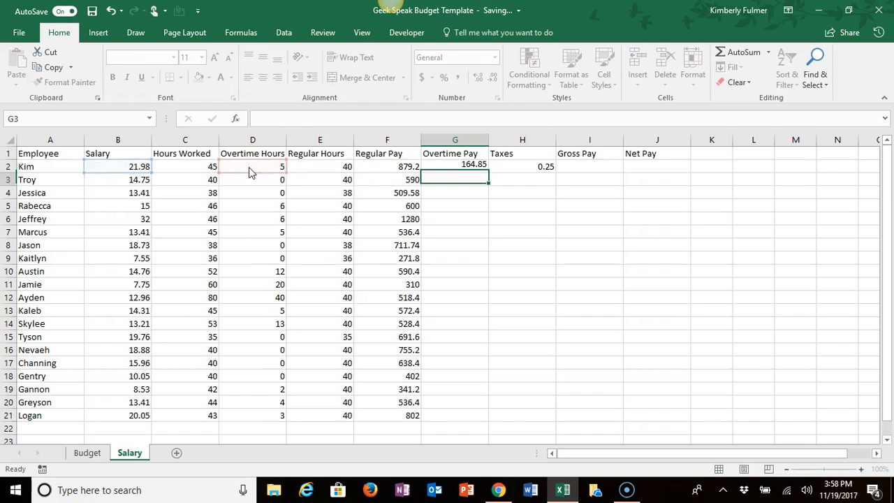
{"action": "left_click", "coordinate": [455, 163]}
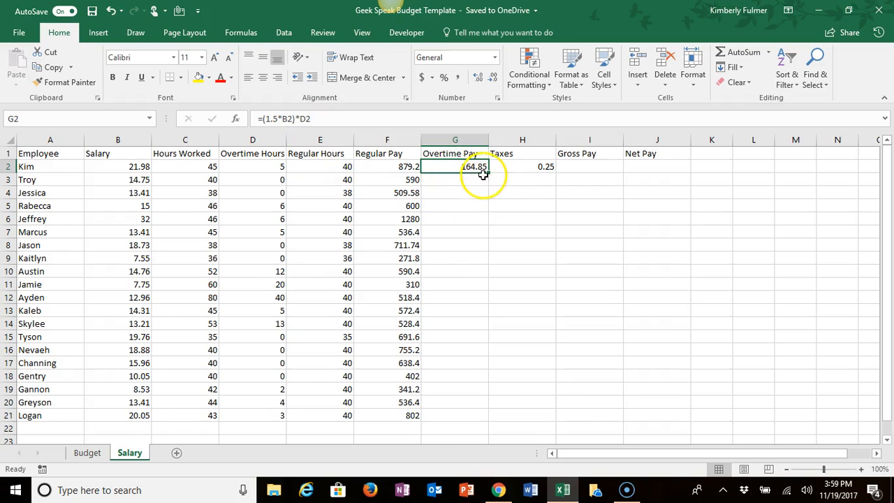
{"action": "left_click_drag", "start_coordinate": [488, 173], "coordinate": [485, 418]}
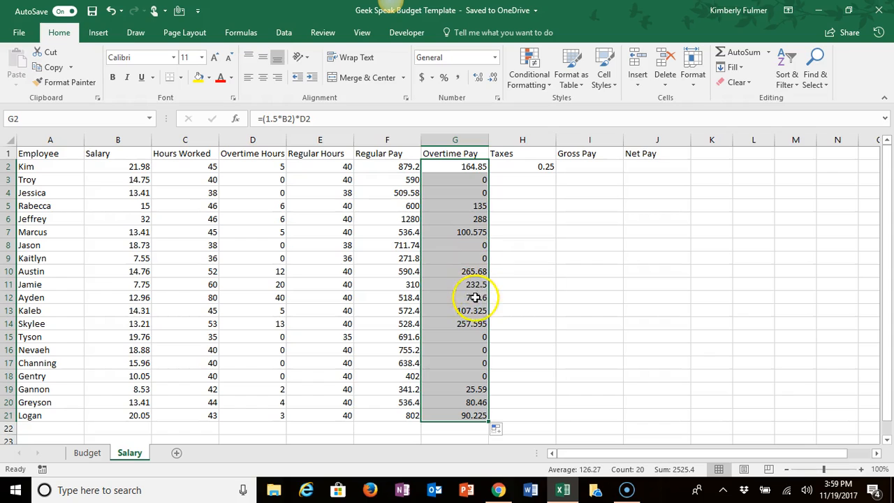
Step: Insert one blank column between the Overtime Pay and Taxes columns
{"action": "left_click", "coordinate": [509, 179]}
{"action": "left_click", "coordinate": [516, 177]}
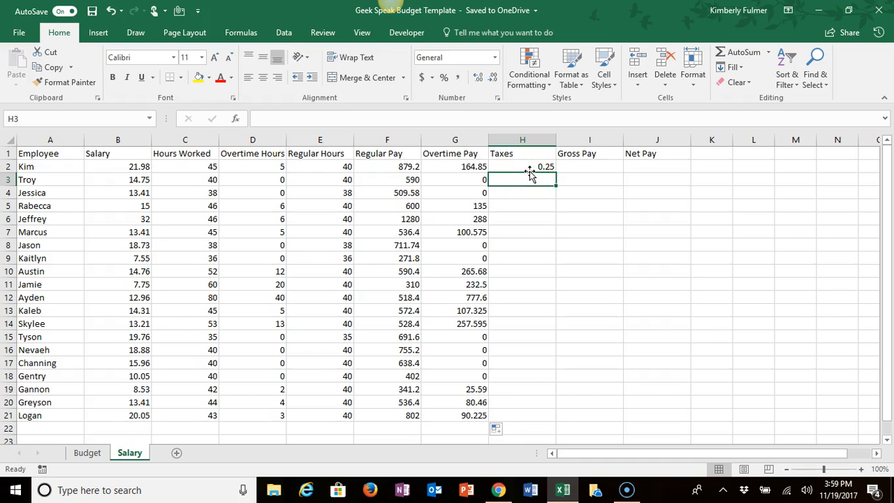
{"action": "left_click", "coordinate": [529, 165]}
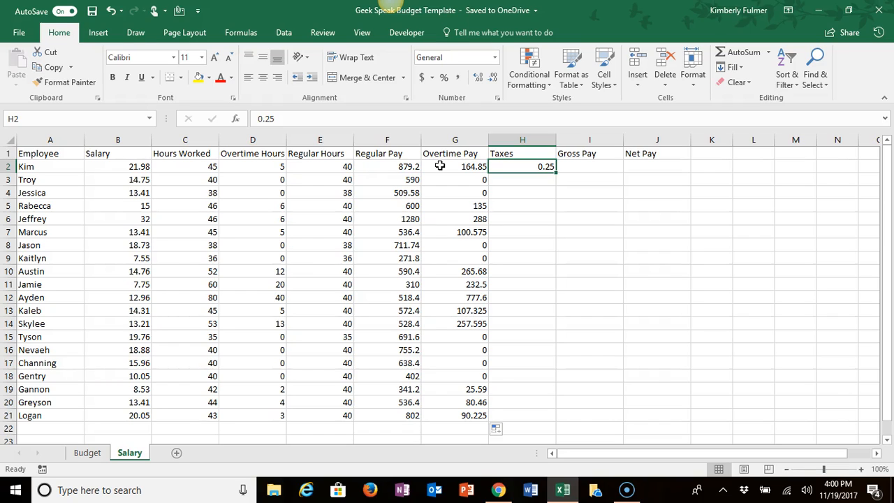
{"action": "left_click", "coordinate": [545, 137]}
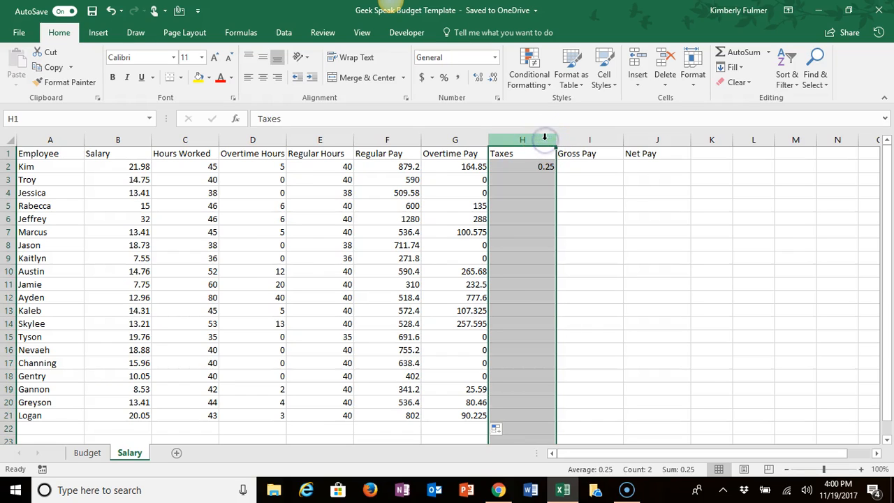
{"action": "right_click", "coordinate": [530, 135]}
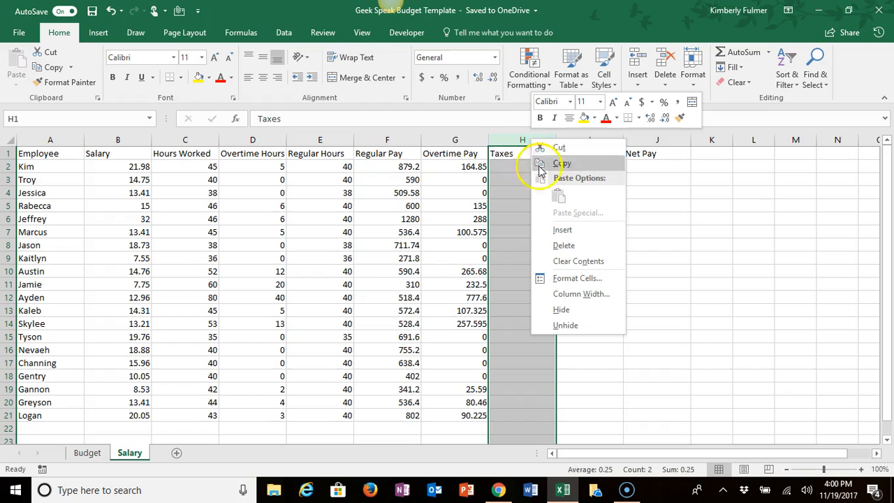
{"action": "left_click", "coordinate": [561, 230]}
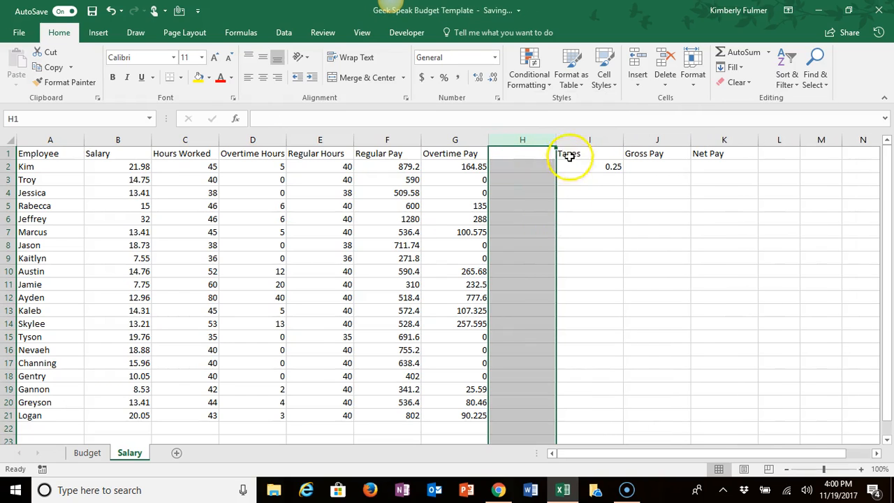
Step: Add the header Tax Rate in H1 of the blank column before Taxes
{"action": "left_click", "coordinate": [534, 152]}
{"action": "type", "text": "Tax Rate"}
{"action": "key", "text": "Return"}
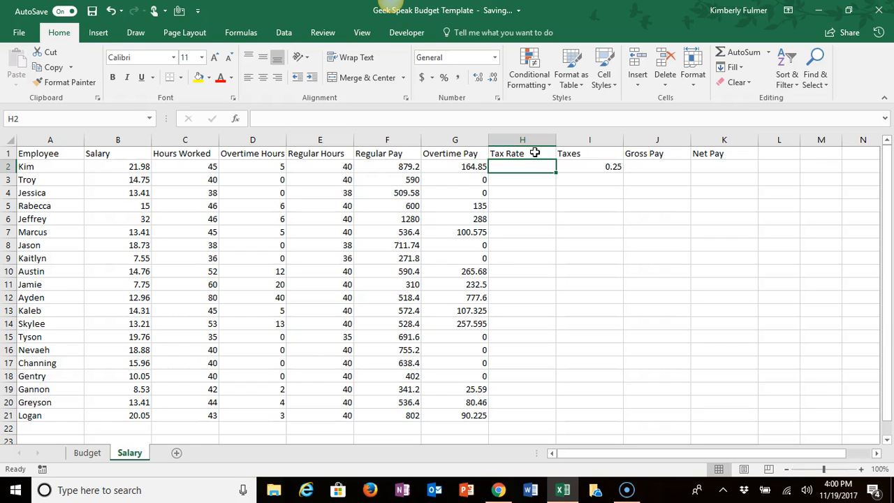
Step: Enter the tax rates 24.44, 25, 18 and 25 in H2 through H5
{"action": "type", "text": "24.44"}
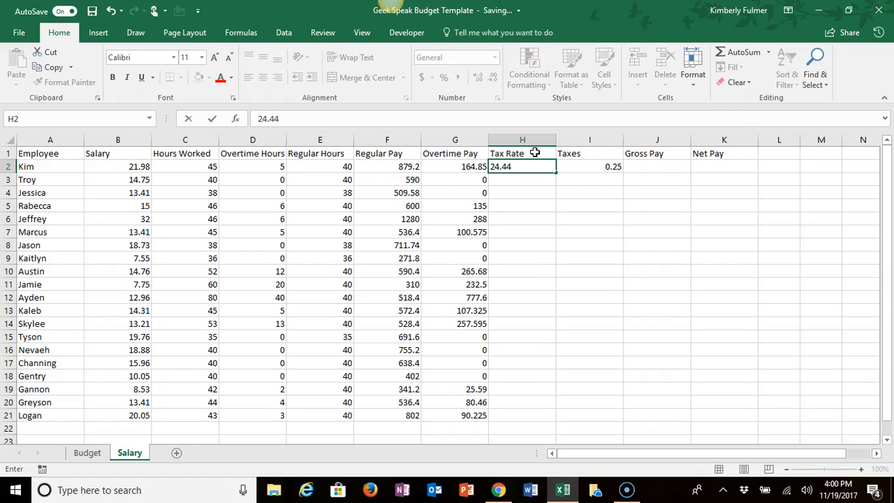
{"action": "key", "text": "Return"}
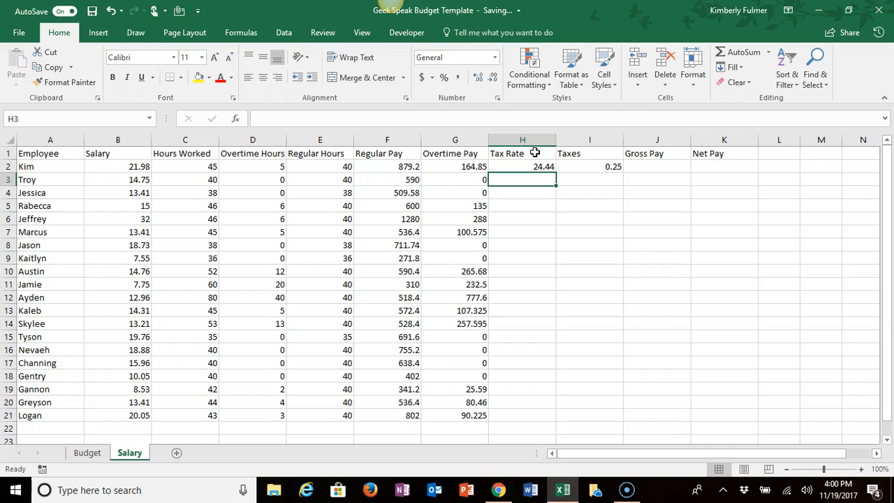
{"action": "type", "text": "25"}
{"action": "key", "text": "Return"}
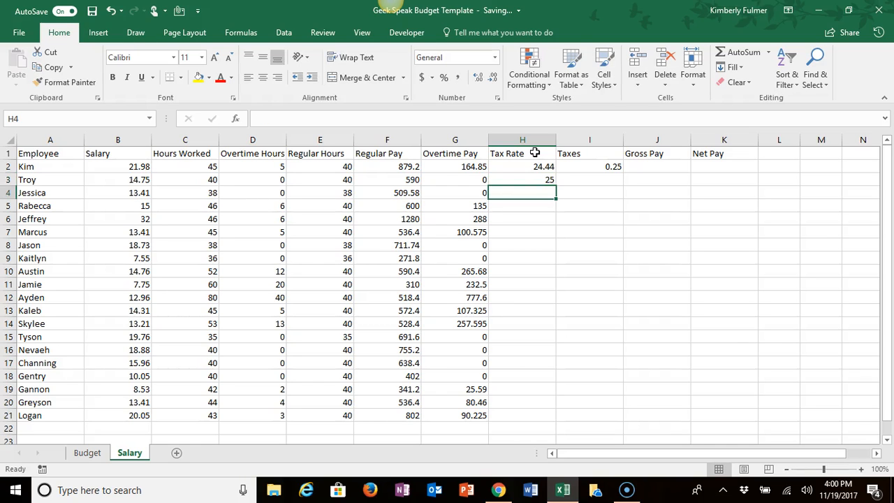
{"action": "type", "text": "18"}
{"action": "key", "text": "Return"}
{"action": "type", "text": "25"}
{"action": "key", "text": "Return"}
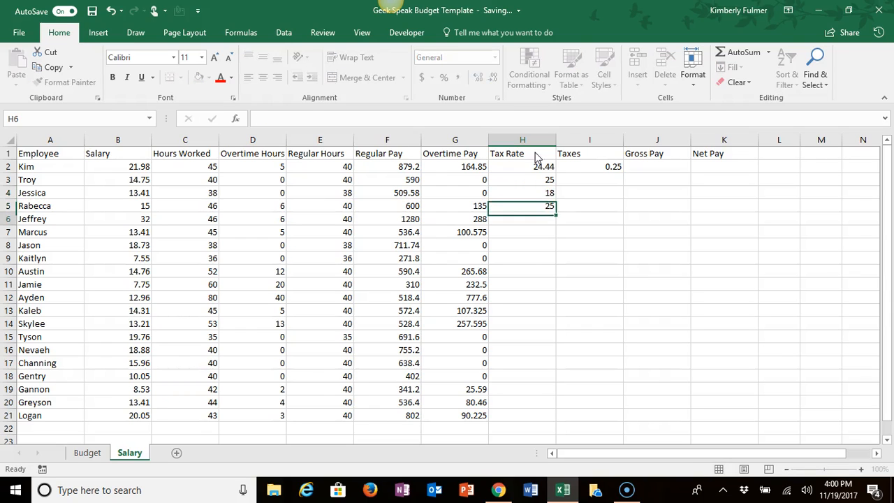
Step: Enter the tax rates 24.33, 16, 21 and 21.22 in H6 through H9
{"action": "type", "text": "24.33"}
{"action": "key", "text": "Return"}
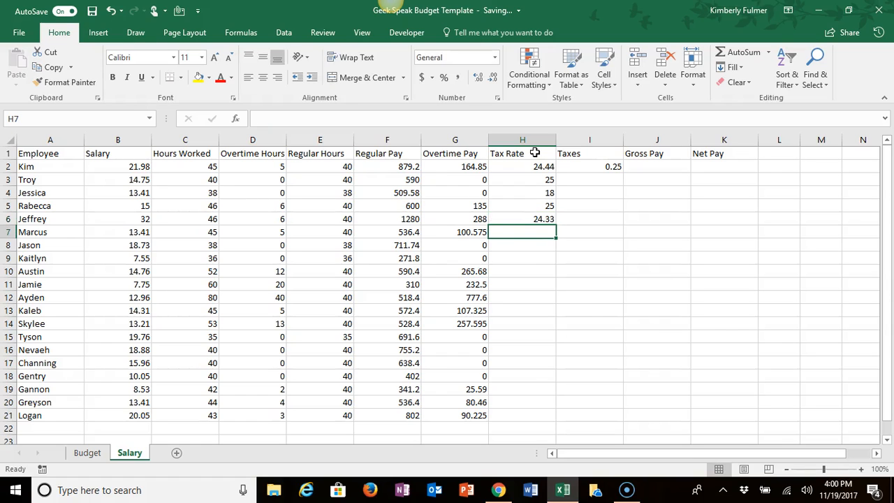
{"action": "type", "text": "16"}
{"action": "key", "text": "Return"}
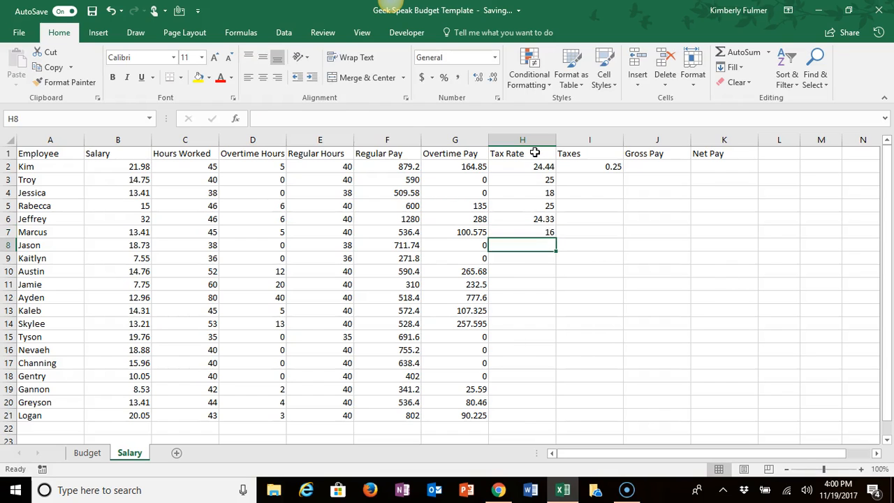
{"action": "type", "text": "21"}
{"action": "key", "text": "Return"}
{"action": "type", "text": "2"}
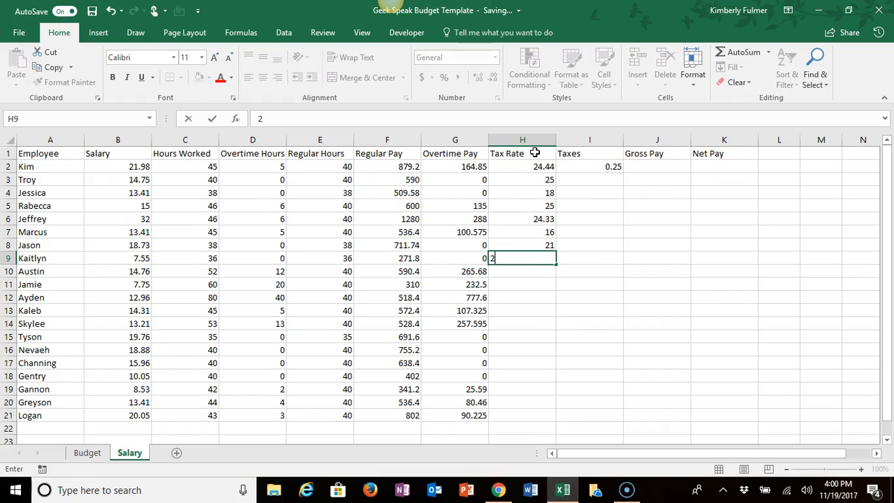
{"action": "type", "text": "1.22"}
{"action": "key", "text": "Return"}
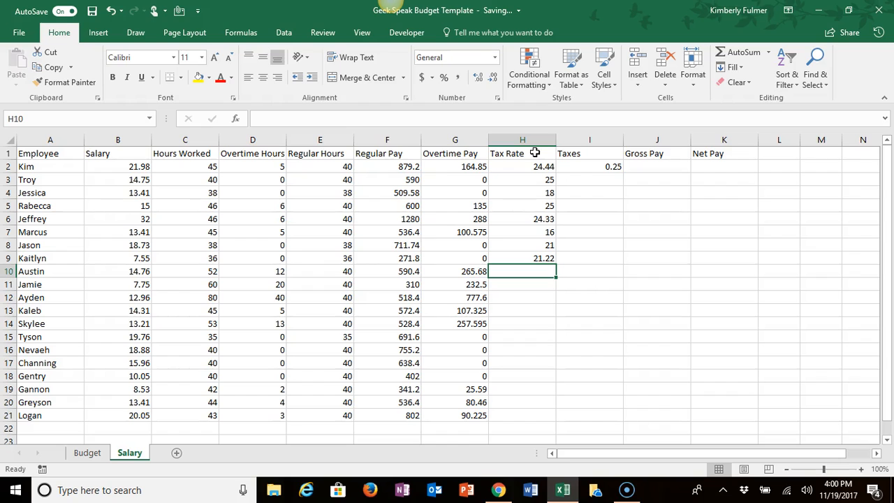
Step: Enter the tax rates 25, 25, 25, 24.44, 24.33 and 18.9 in H10 through H15
{"action": "type", "text": "25"}
{"action": "key", "text": "Return"}
{"action": "type", "text": "25"}
{"action": "key", "text": "Return"}
{"action": "type", "text": "25"}
{"action": "key", "text": "Return"}
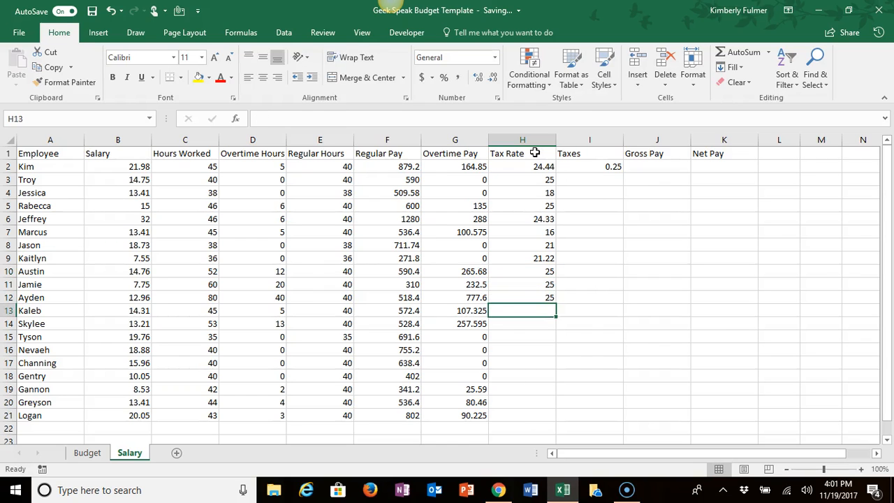
{"action": "type", "text": "24.44"}
{"action": "key", "text": "Return"}
{"action": "type", "text": "24.33"}
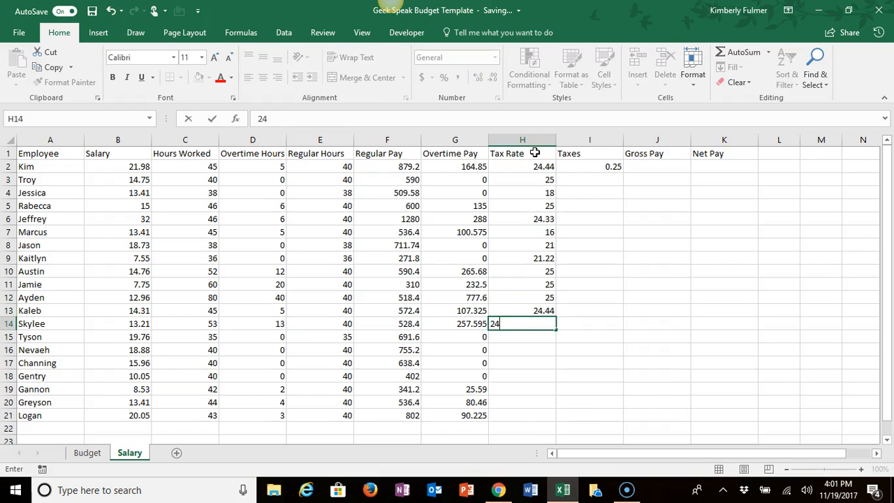
{"action": "key", "text": "Return"}
{"action": "type", "text": "18.9"}
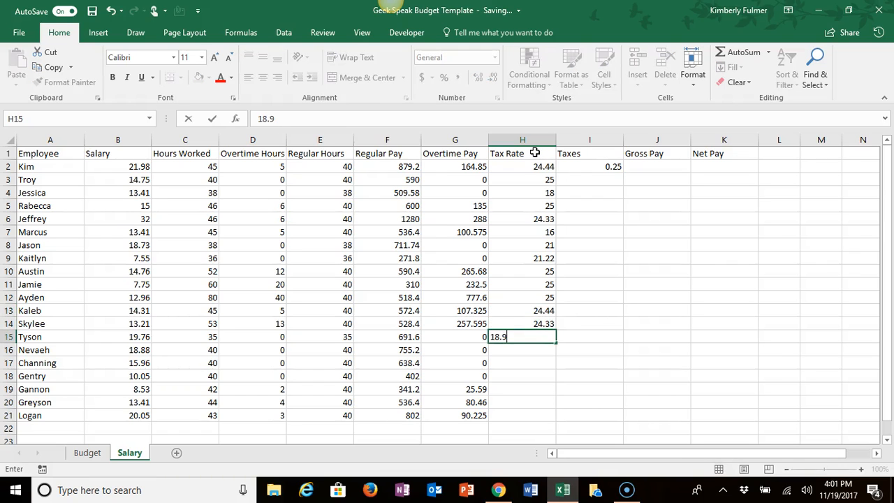
{"action": "key", "text": "Return"}
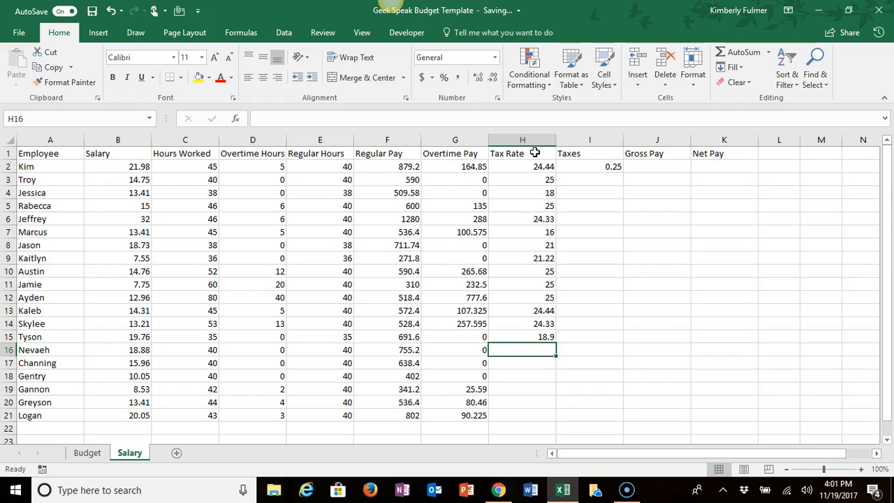
Step: Enter the tax rates 24.6, 16 and 18 in H16 through H18
{"action": "type", "text": "24.6"}
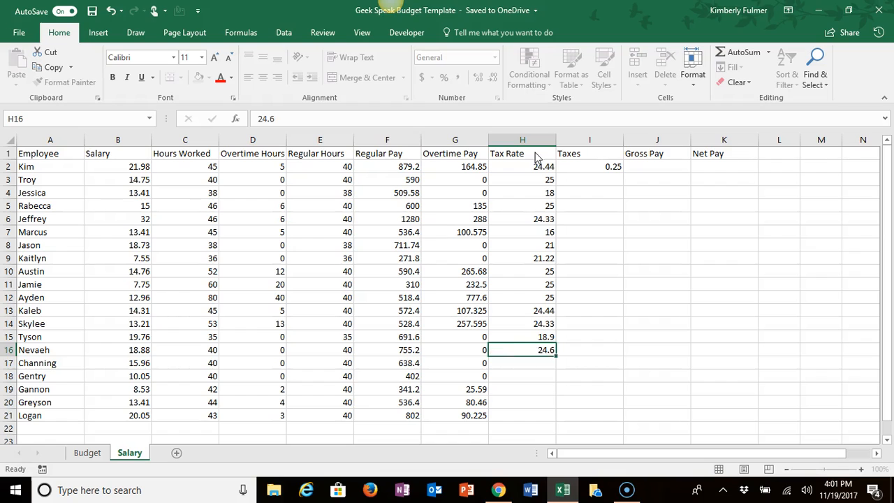
{"action": "key", "text": "Return"}
{"action": "type", "text": "16"}
{"action": "key", "text": "Return"}
{"action": "type", "text": "18"}
{"action": "key", "text": "Return"}
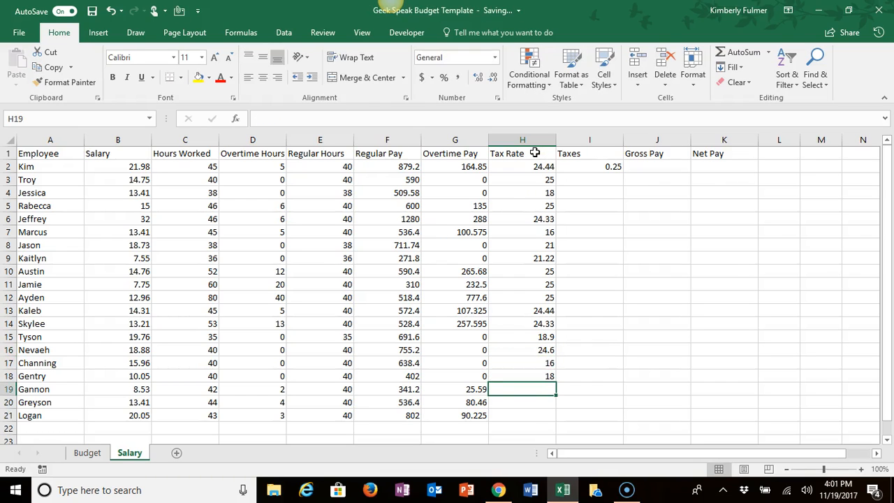
Step: Enter the tax rates 15, 24.55 and 16 in H19 through H21
{"action": "type", "text": "15"}
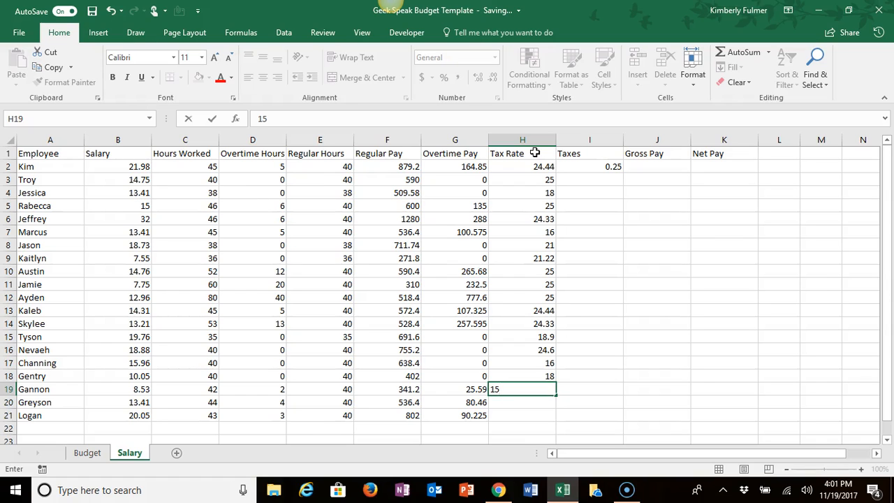
{"action": "key", "text": "Return"}
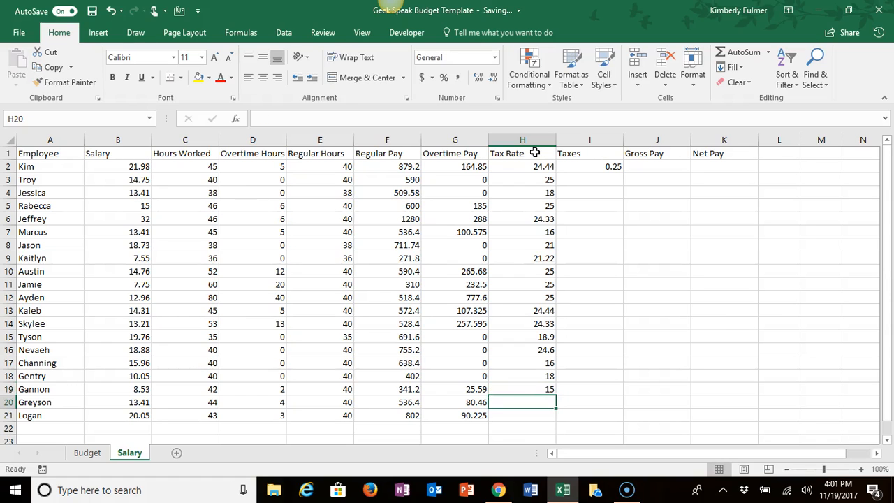
{"action": "type", "text": "29"}
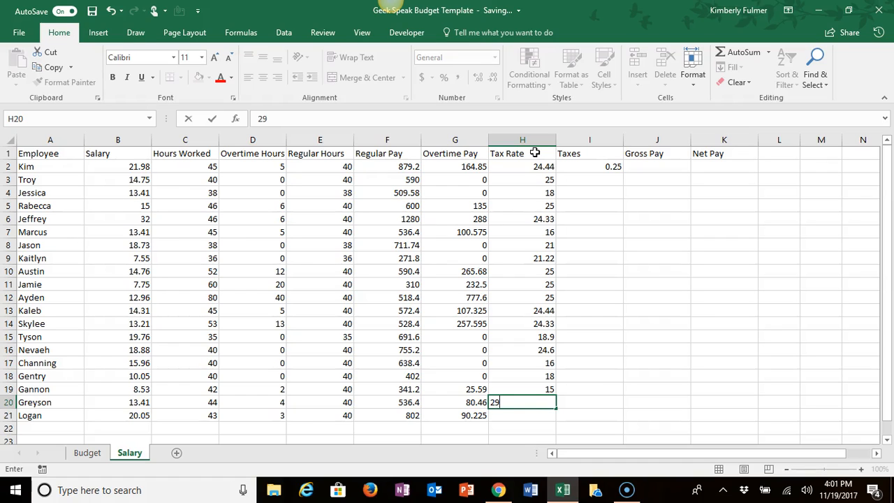
{"action": "key", "text": "BackSpace"}
{"action": "type", "text": "4.55"}
{"action": "key", "text": "Return"}
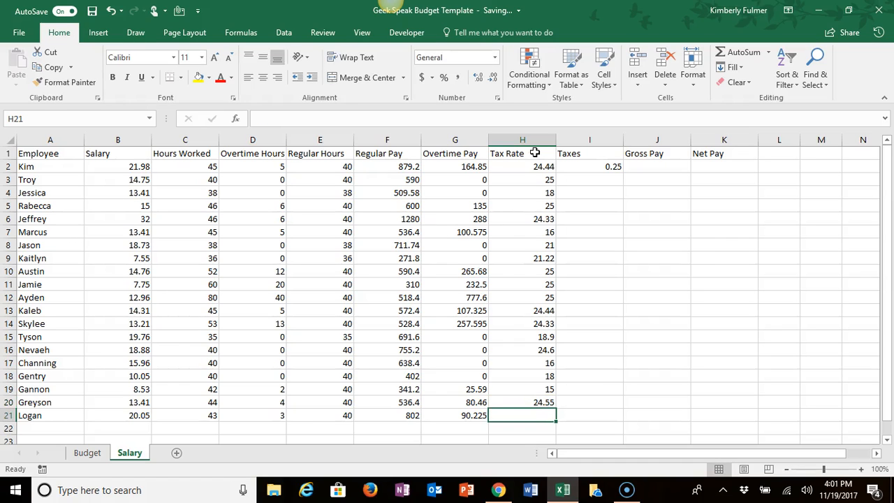
{"action": "type", "text": "16"}
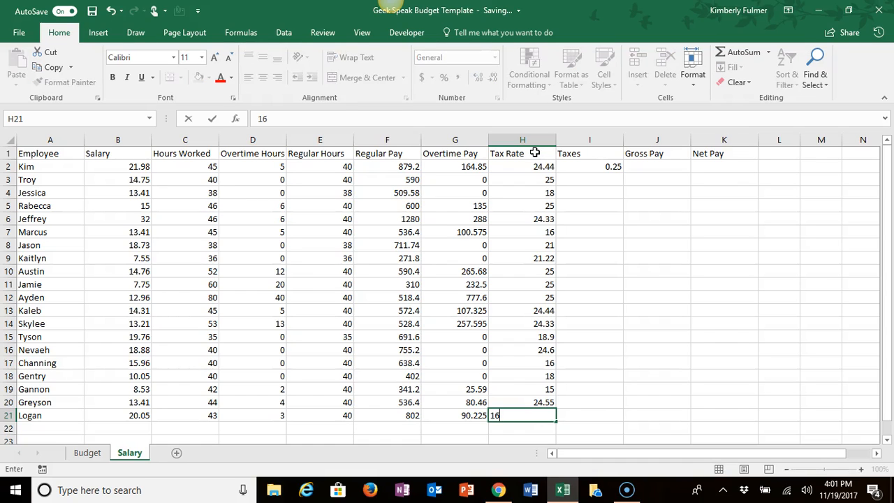
{"action": "key", "text": "Up"}
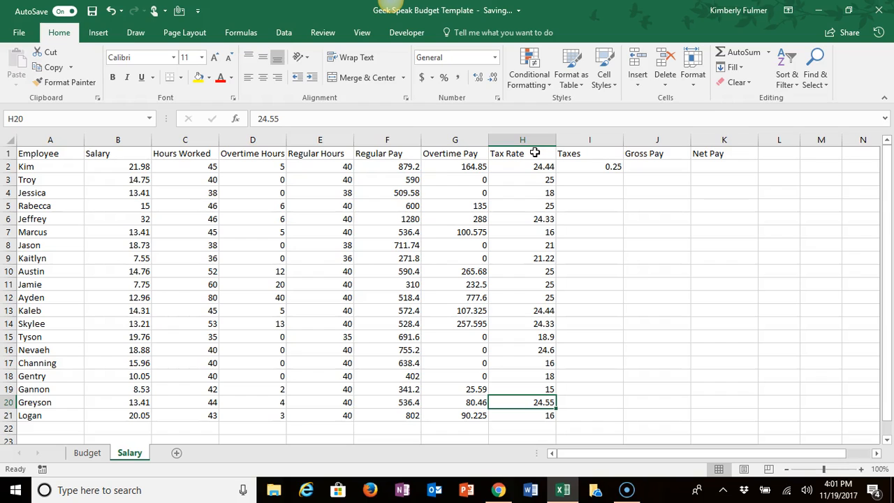
Step: Format the tax rates in H2 through H21 as percentages with two decimal places
{"action": "left_click", "coordinate": [523, 166]}
{"action": "left_click_drag", "start_coordinate": [523, 165], "coordinate": [533, 412]}
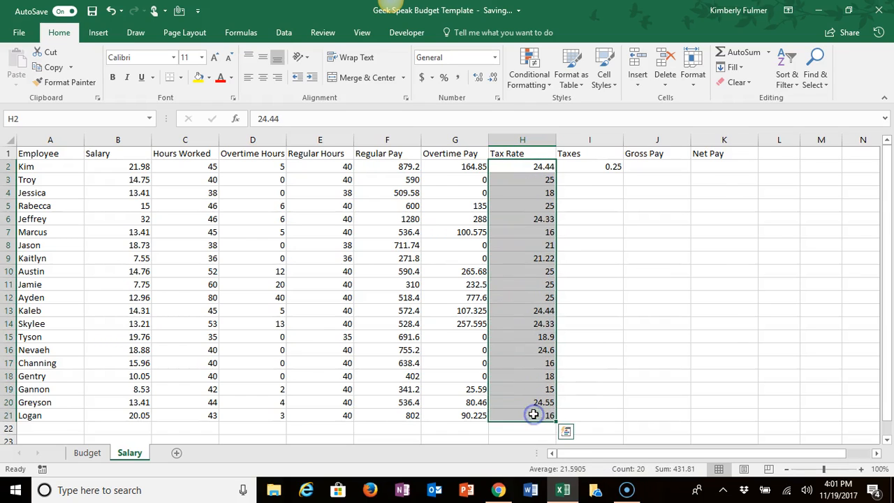
{"action": "left_click", "coordinate": [444, 78]}
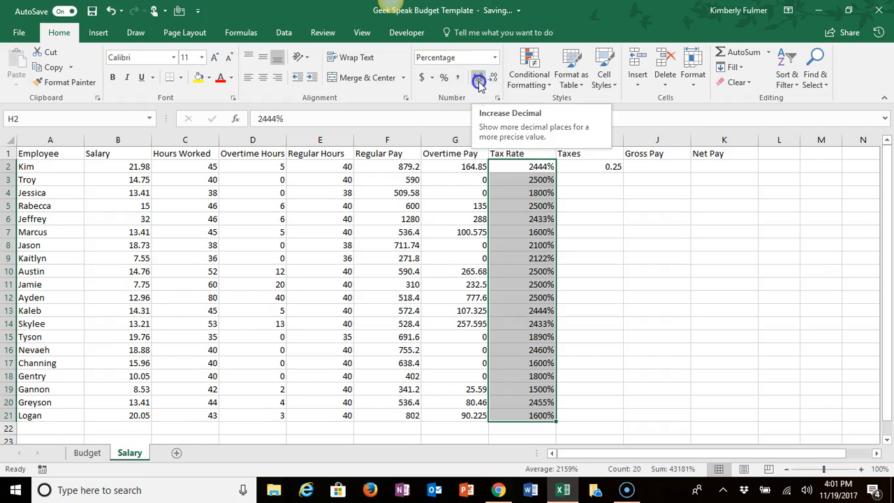
{"action": "left_click", "coordinate": [479, 80]}
{"action": "left_click", "coordinate": [479, 80]}
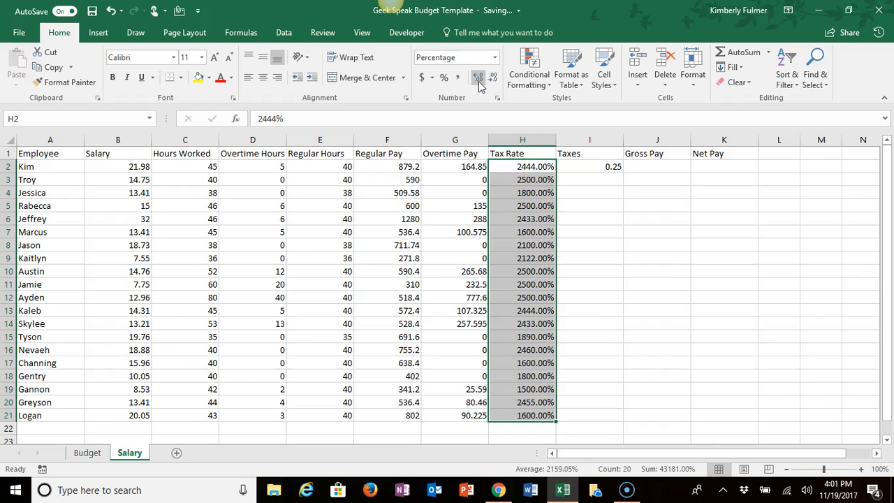
{"action": "left_click", "coordinate": [444, 78]}
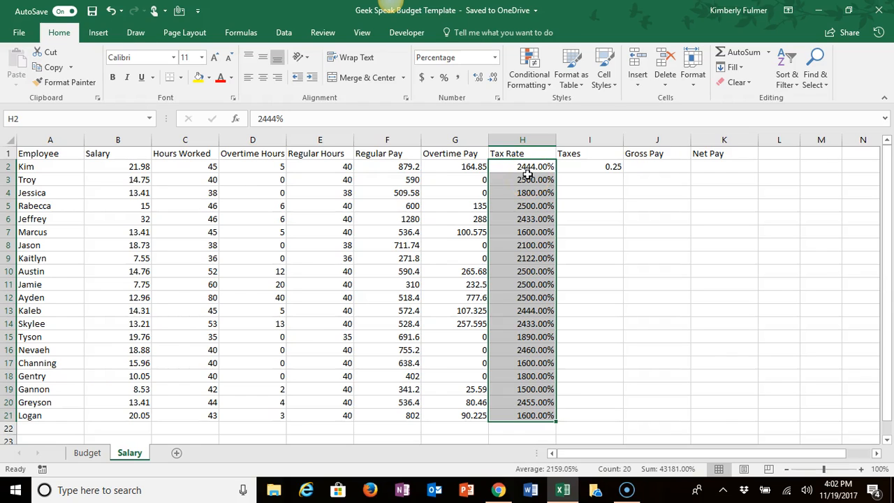
Step: Re-enter the tax rates in H2 through H5 as 24.44%, 25%, 18% and 25%
{"action": "type", "text": "2"}
{"action": "key", "text": "Return"}
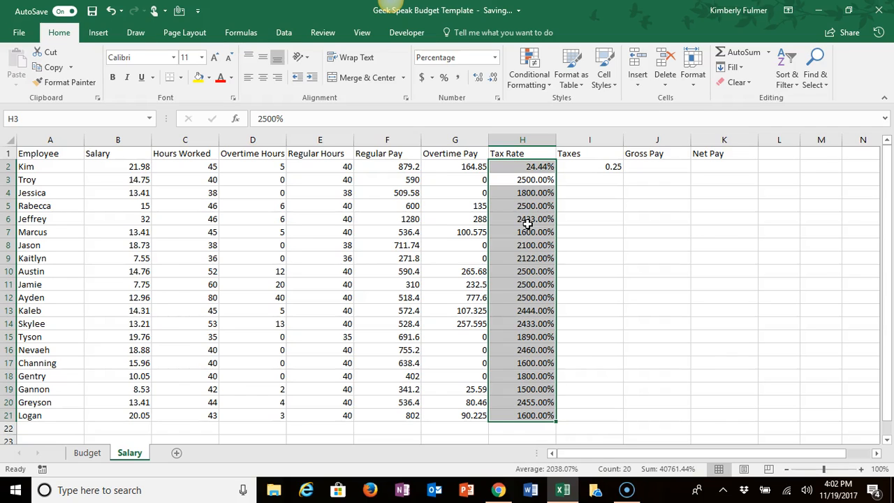
{"action": "type", "text": "25"}
{"action": "key", "text": "Return"}
{"action": "type", "text": "18"}
{"action": "key", "text": "Return"}
{"action": "type", "text": "25"}
{"action": "key", "text": "Return"}
Step: Re-enter the tax rates in H6 through H9 as 24.33%, 16%, 24% and 21.22%
{"action": "type", "text": "24.33"}
{"action": "key", "text": "Return"}
{"action": "type", "text": "16"}
{"action": "key", "text": "Return"}
{"action": "type", "text": "24"}
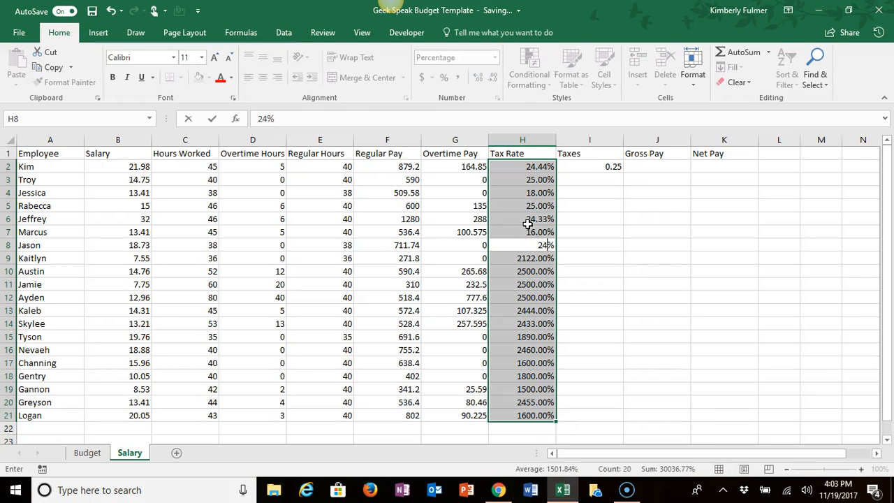
{"action": "key", "text": "Return"}
{"action": "type", "text": "21.22"}
{"action": "key", "text": "Return"}
Step: Re-enter the tax rates in H10 through H13 as 25%, 25%, 25% and 24.11%
{"action": "type", "text": "2"}
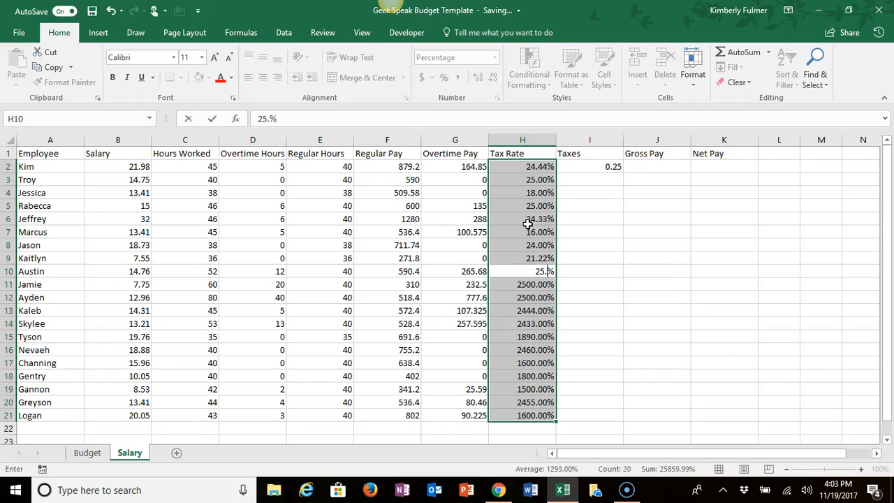
{"action": "type", "text": "5."}
{"action": "key", "text": "Return"}
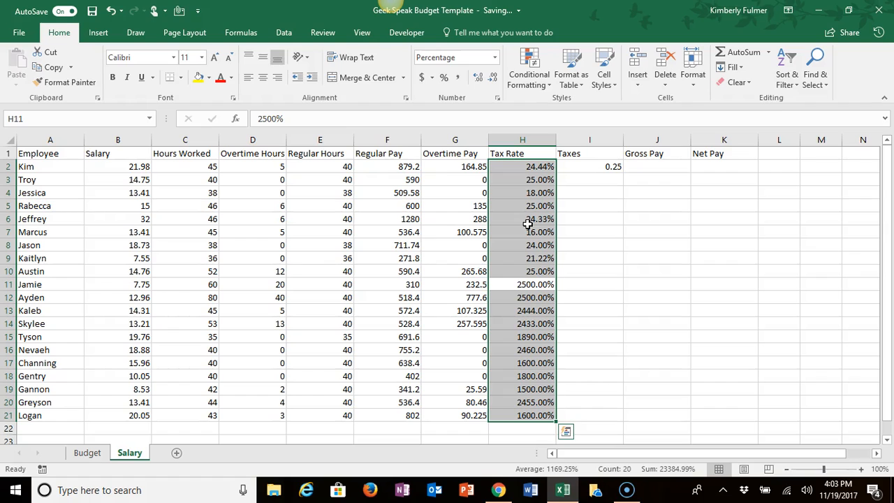
{"action": "type", "text": "25."}
{"action": "key", "text": "Return"}
{"action": "type", "text": "25."}
{"action": "key", "text": "Return"}
{"action": "type", "text": "24."}
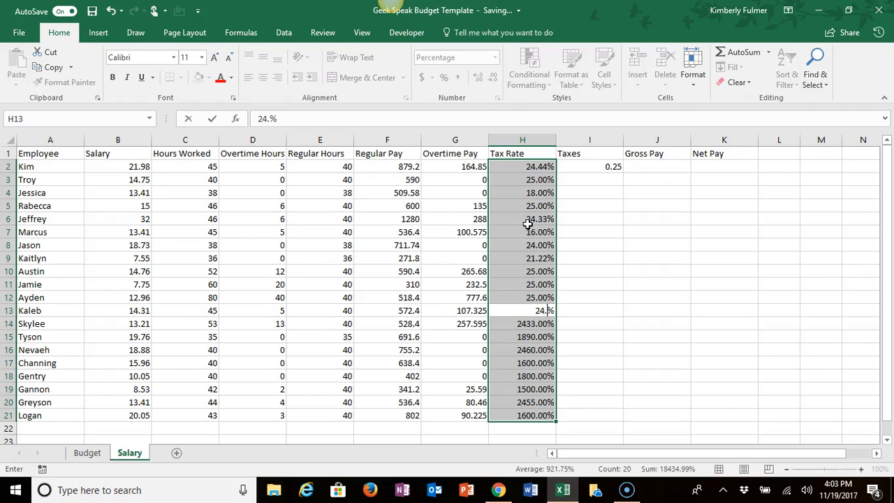
{"action": "type", "text": "11"}
{"action": "key", "text": "Return"}
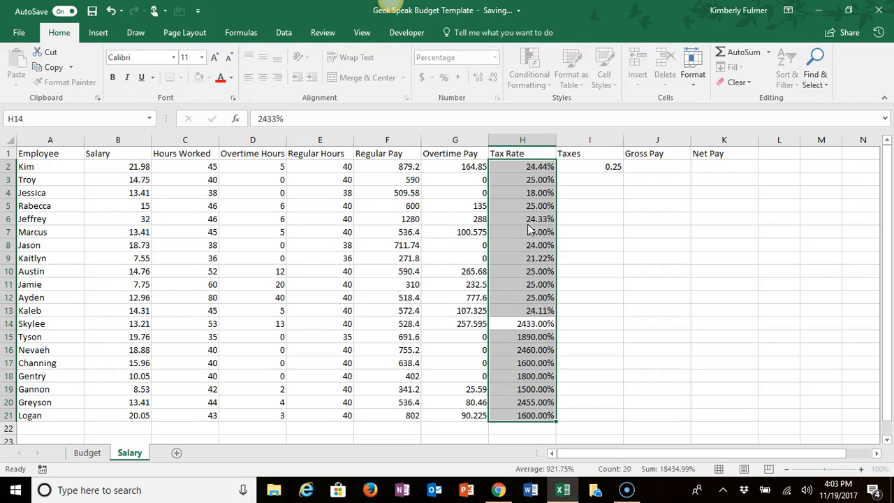
Step: Re-enter the tax rates in H14 through H16 as 24.33%, 18.9% and 24.6%
{"action": "type", "text": "24.33"}
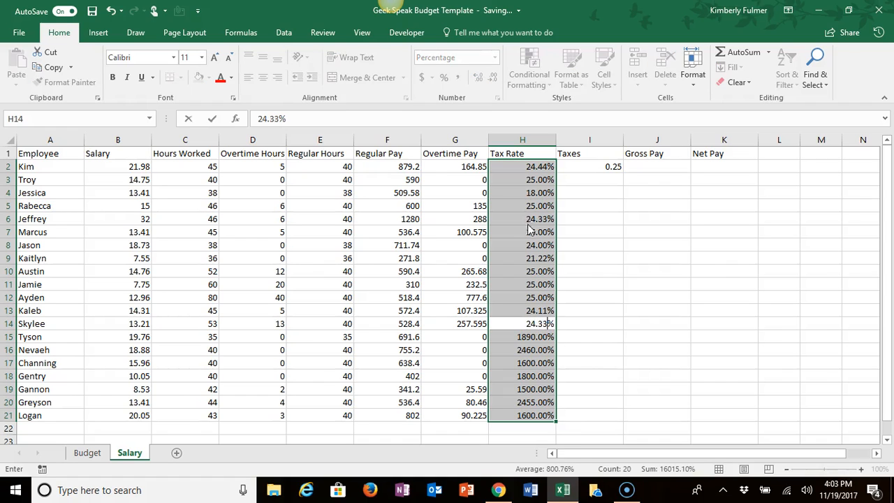
{"action": "key", "text": "Return"}
{"action": "type", "text": "18.9"}
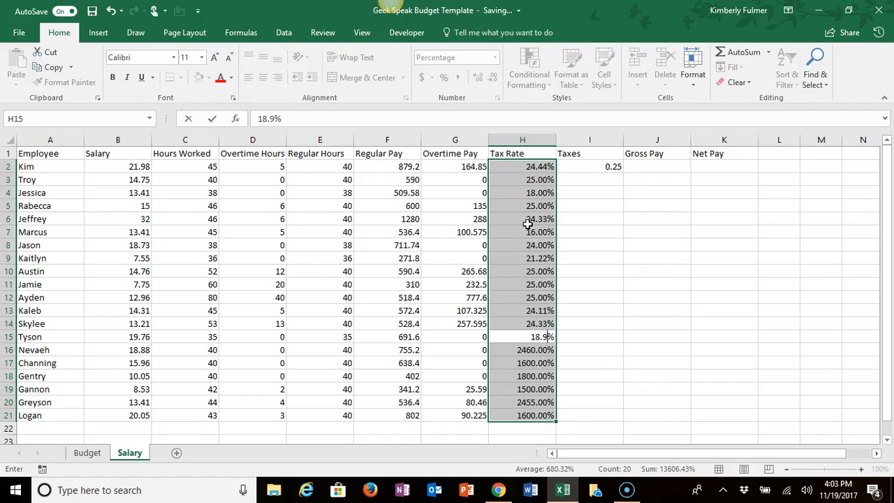
{"action": "key", "text": "Return"}
{"action": "type", "text": "24.6"}
{"action": "key", "text": "Return"}
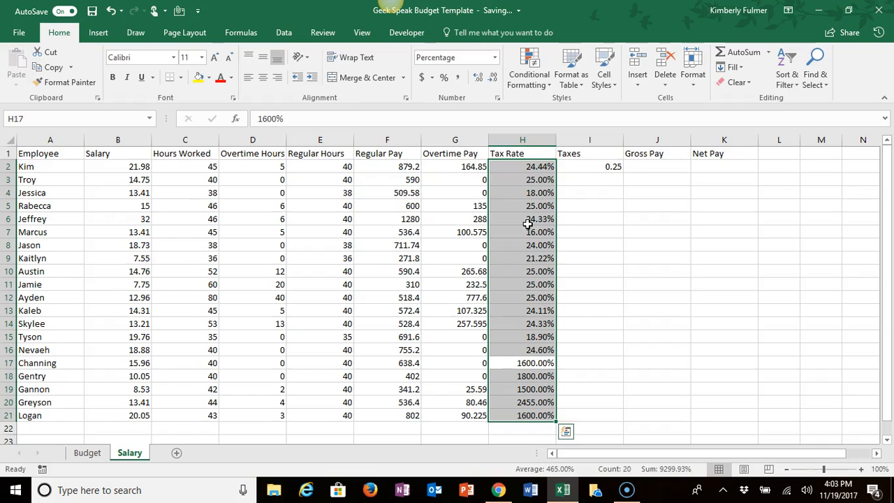
Step: Re-enter the tax rates in H17 through H21 as 16%, 18%, 15%, 24.55% and 16%
{"action": "type", "text": "16"}
{"action": "key", "text": "Return"}
{"action": "type", "text": "18"}
{"action": "key", "text": "Return"}
{"action": "type", "text": "15"}
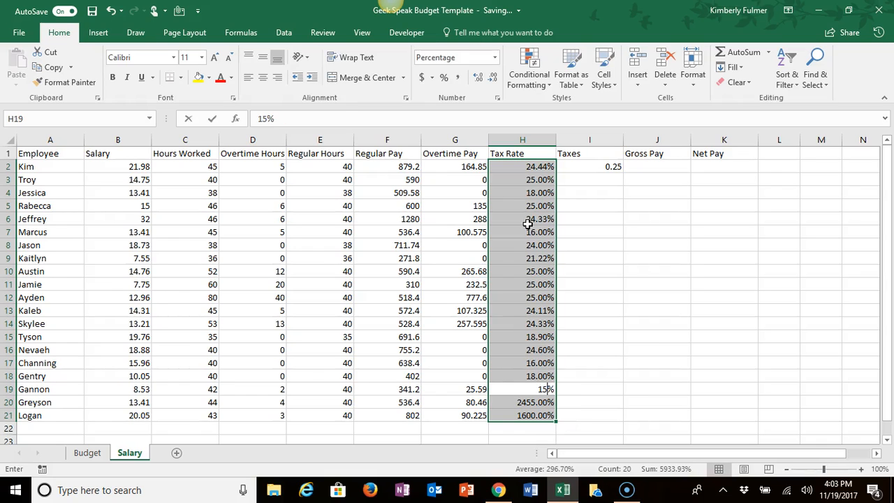
{"action": "key", "text": "Return"}
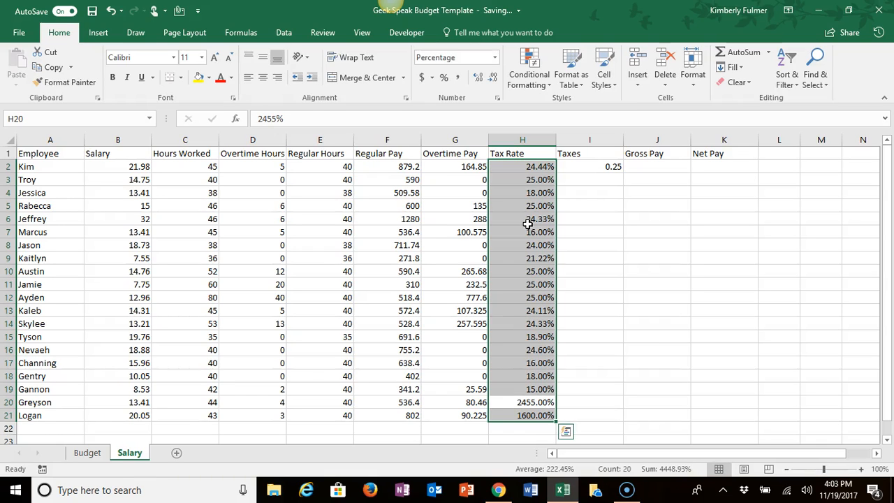
{"action": "type", "text": "24.55"}
{"action": "key", "text": "Return"}
{"action": "type", "text": "16"}
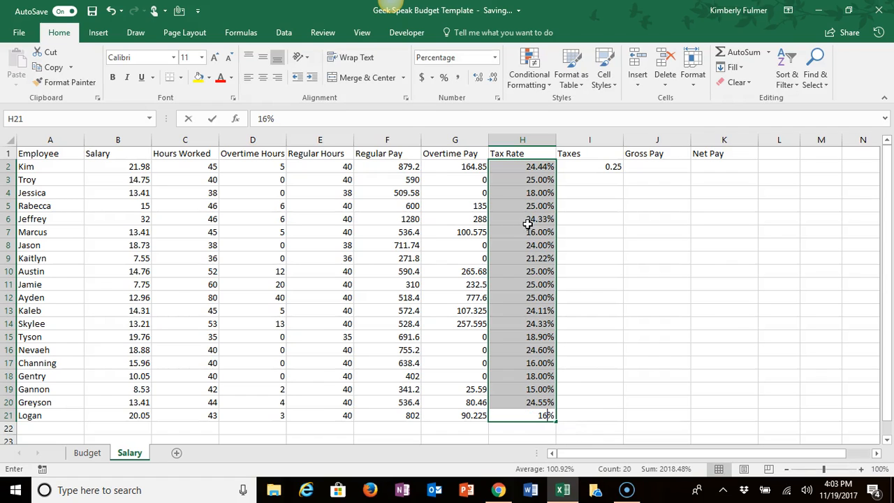
{"action": "key", "text": "Return"}
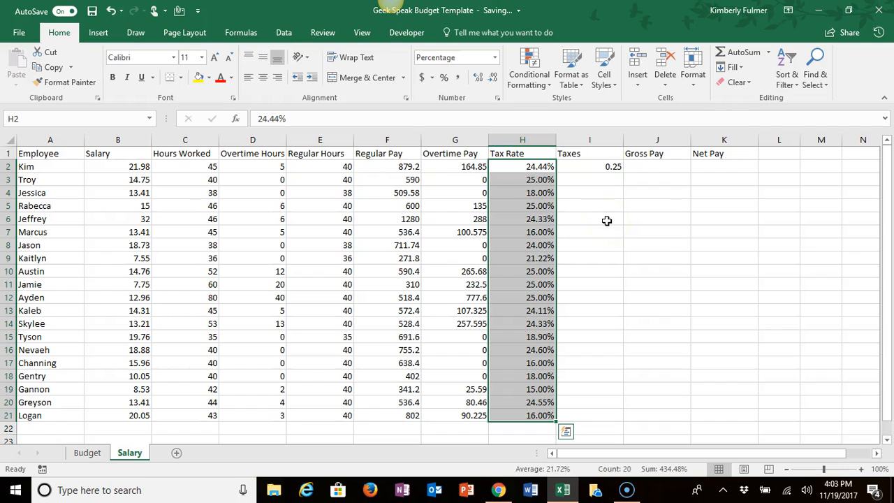
Step: Try the Accounting and Percentage number formats on the Taxes value in I2, and return it to General
{"action": "left_click_drag", "start_coordinate": [595, 173], "coordinate": [601, 170]}
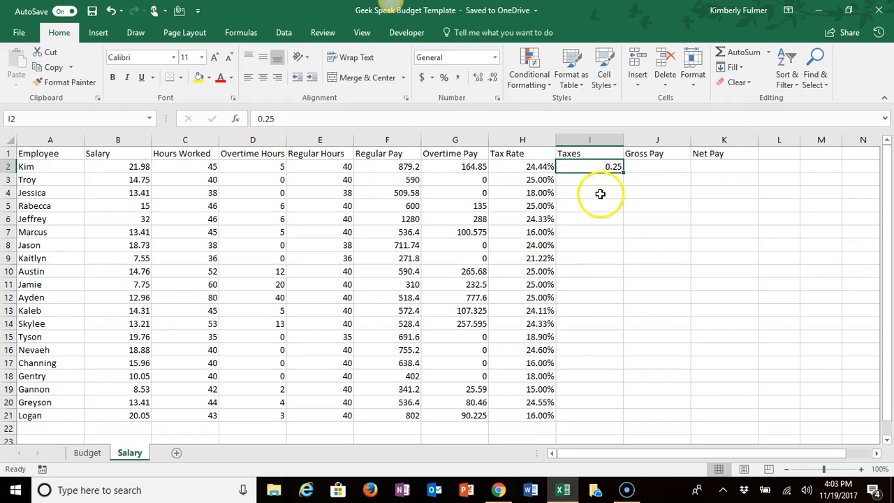
{"action": "left_click", "coordinate": [424, 78]}
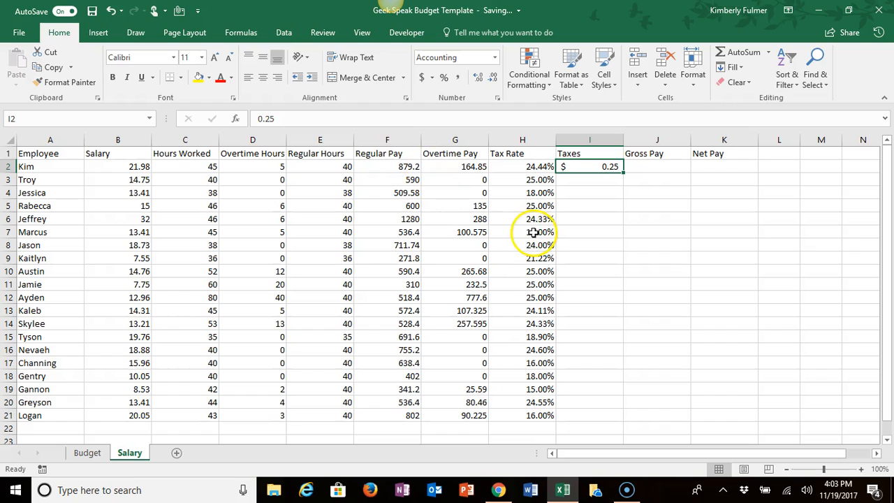
{"action": "left_click", "coordinate": [444, 78]}
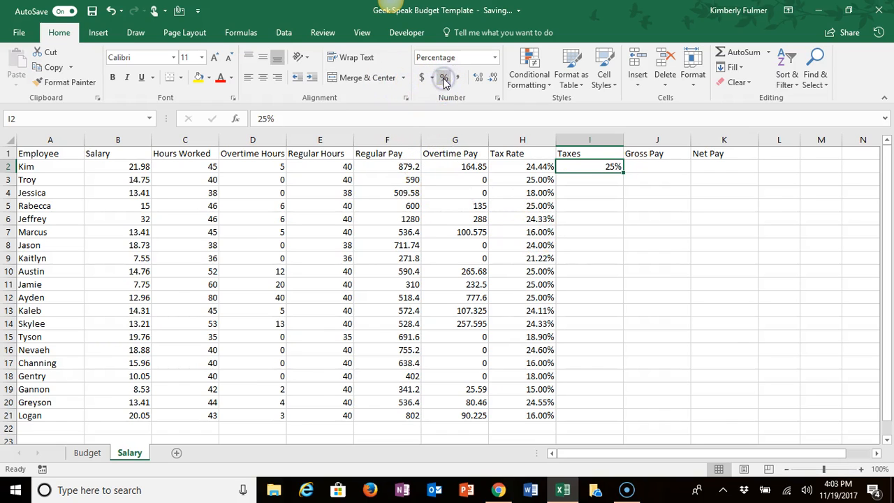
{"action": "left_click", "coordinate": [584, 174]}
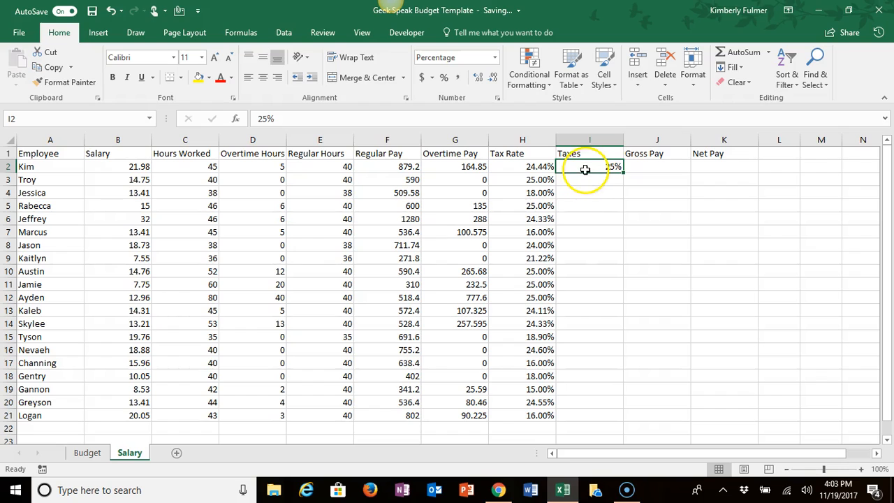
{"action": "left_click", "coordinate": [496, 60]}
{"action": "left_click", "coordinate": [482, 79]}
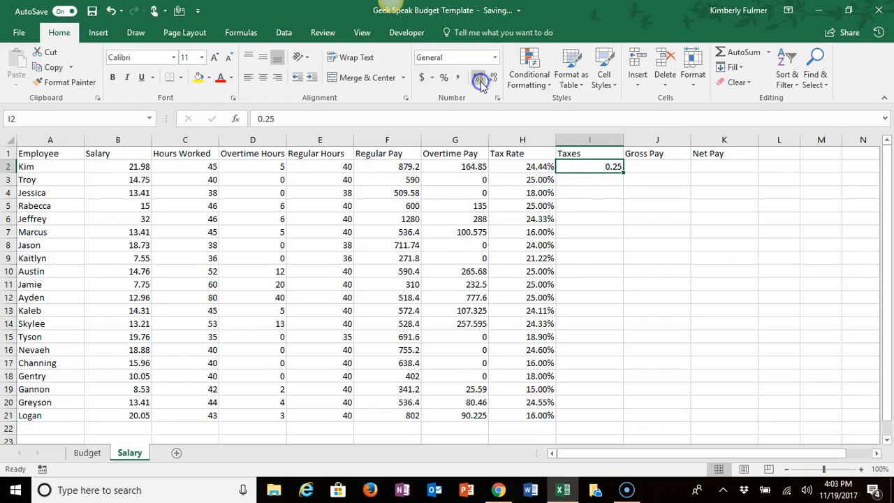
{"action": "left_click", "coordinate": [594, 180]}
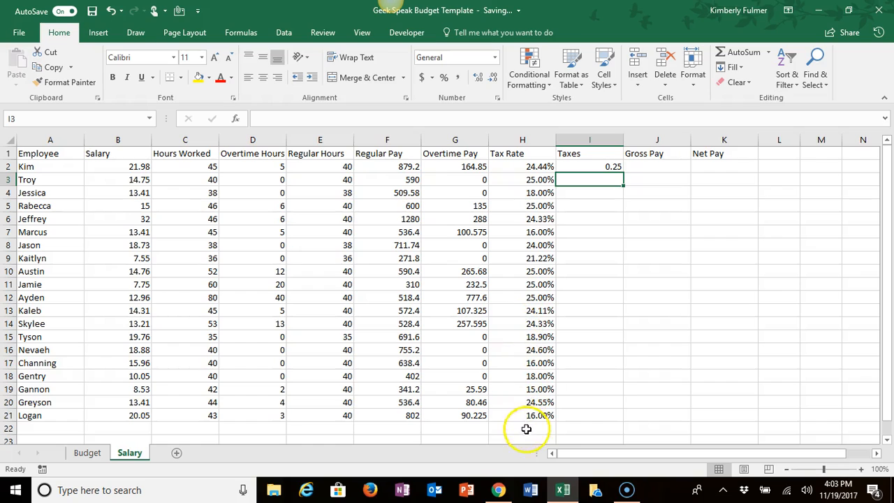
Step: Calculate the taxes in I2 with the formula =(F2+G2)*H2 and fill it down through I21
{"action": "left_click", "coordinate": [593, 152]}
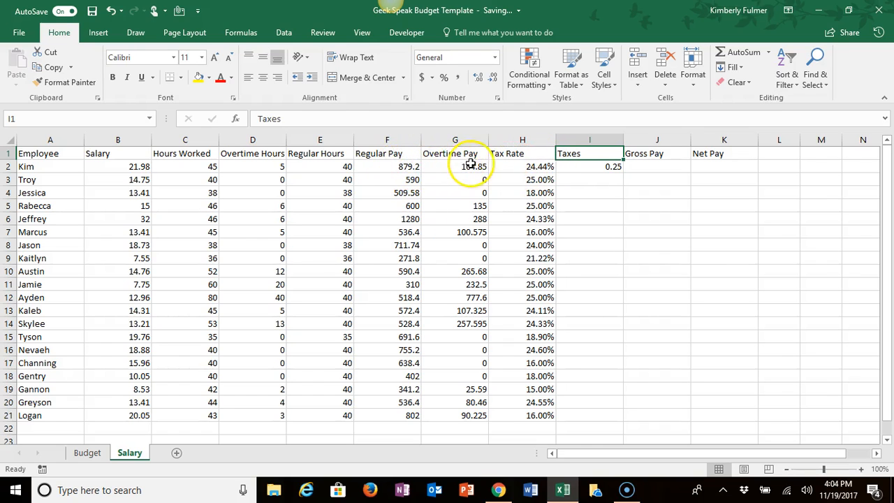
{"action": "left_click", "coordinate": [600, 167]}
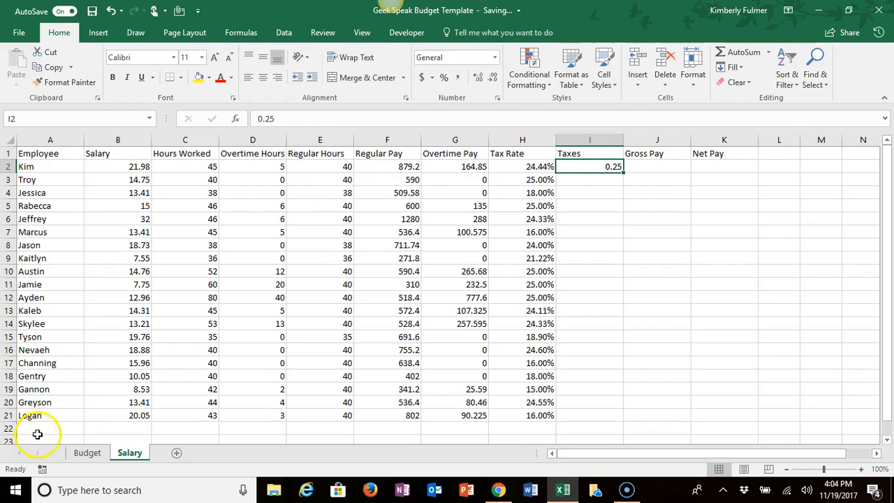
{"action": "left_click", "coordinate": [590, 168]}
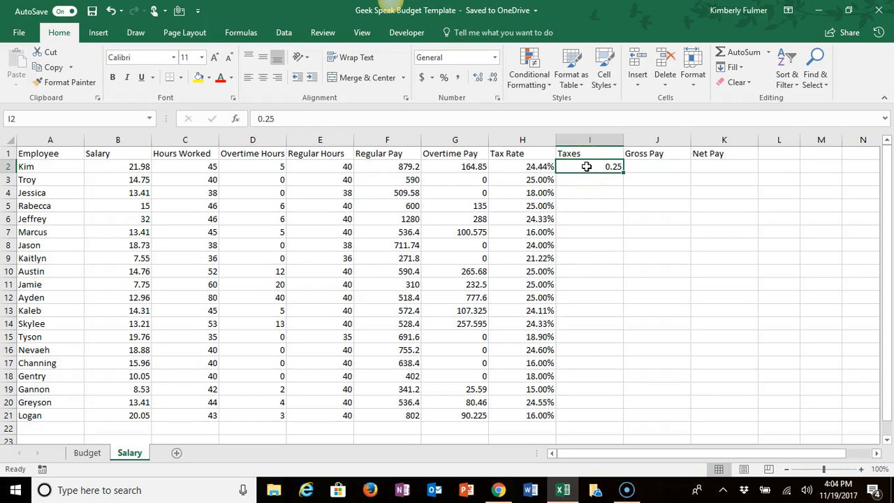
{"action": "type", "text": "=("}
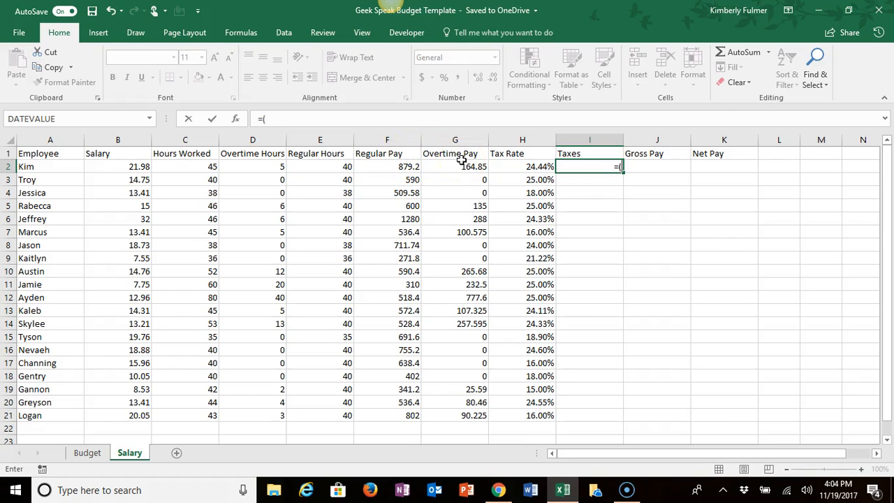
{"action": "left_click", "coordinate": [402, 167]}
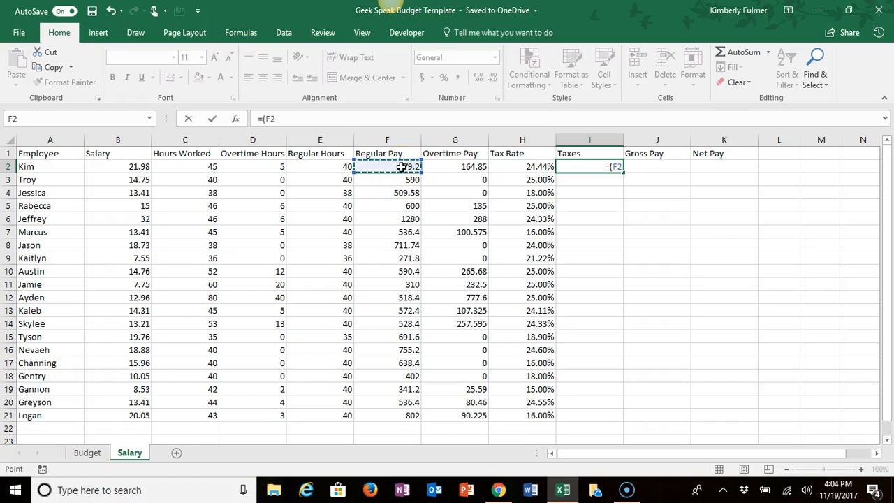
{"action": "type", "text": "+"}
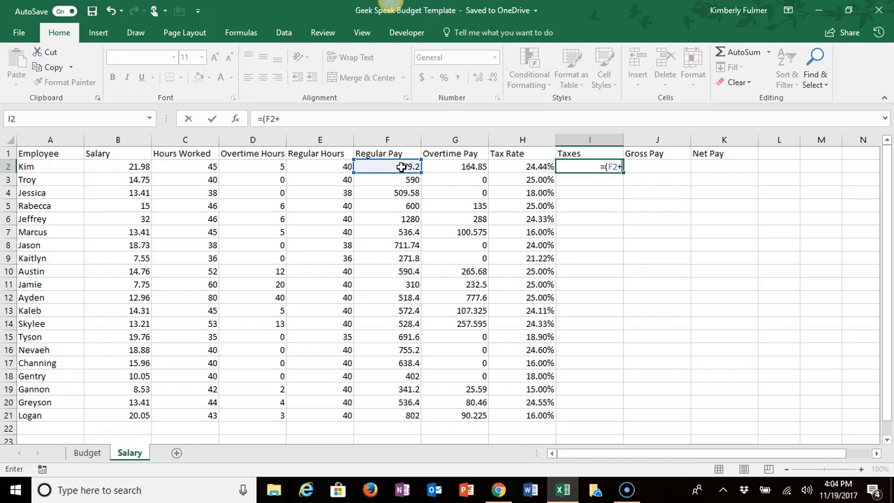
{"action": "left_click", "coordinate": [466, 168]}
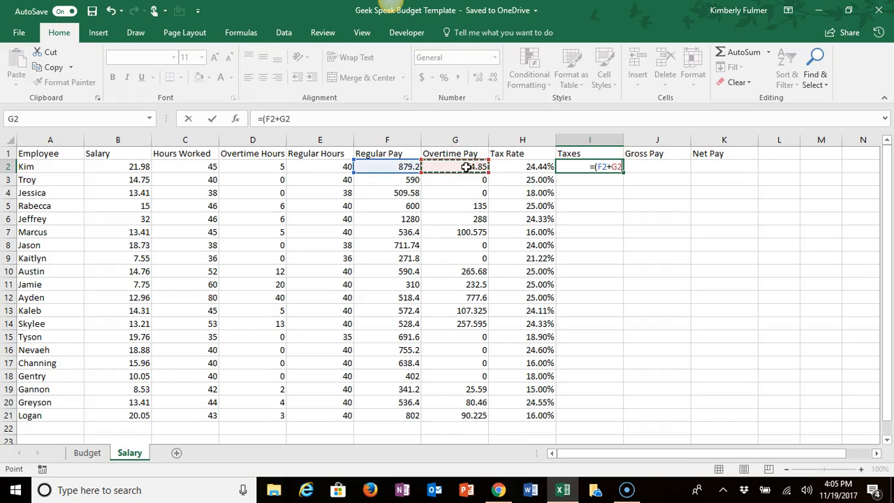
{"action": "type", "text": ")*"}
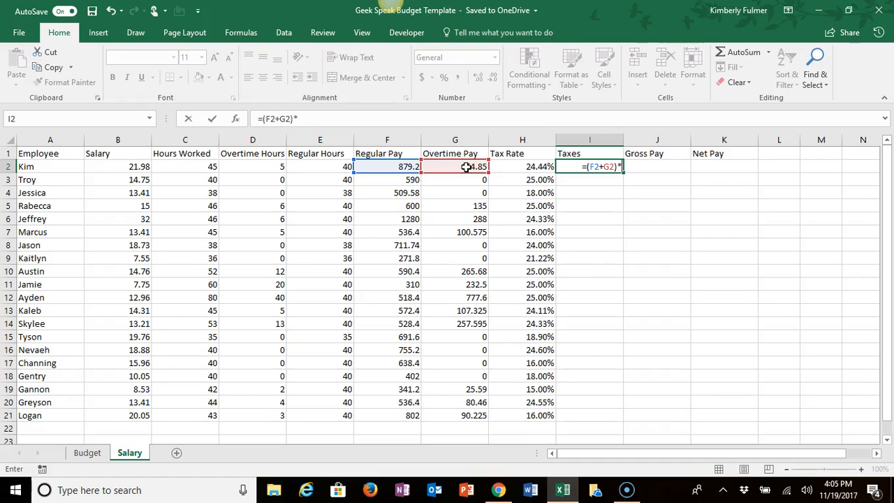
{"action": "left_click", "coordinate": [524, 166]}
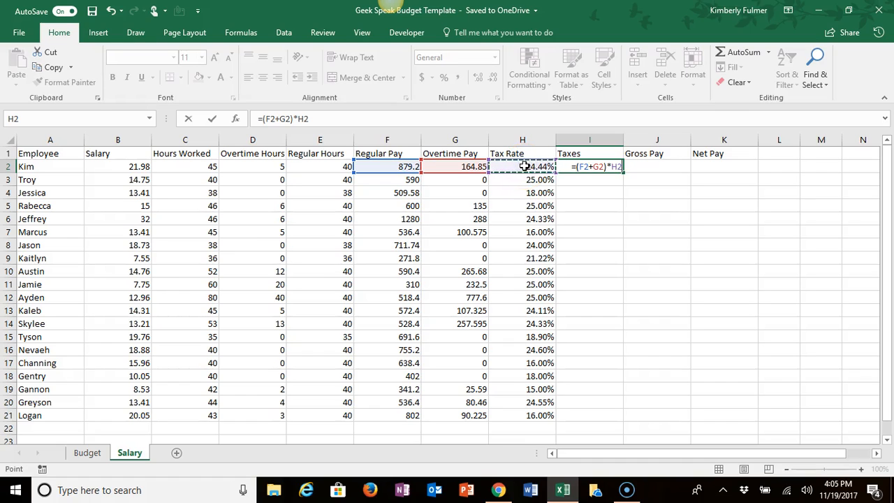
{"action": "key", "text": "Return"}
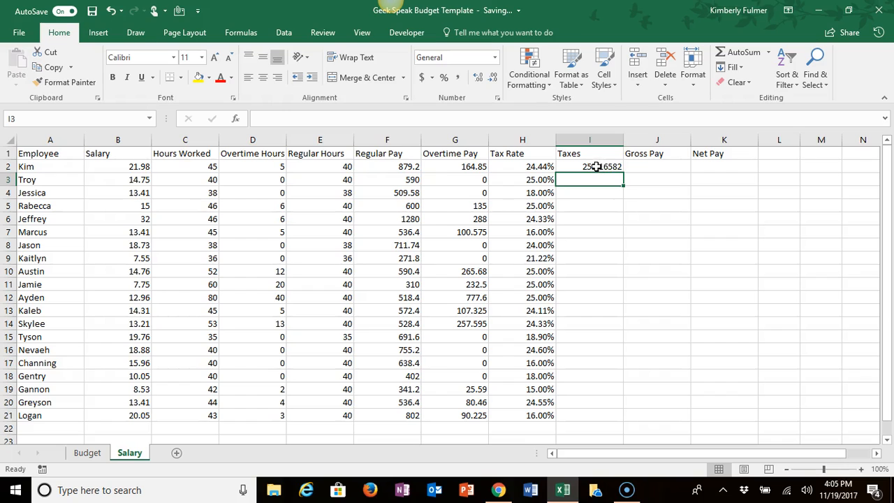
{"action": "left_click", "coordinate": [594, 167]}
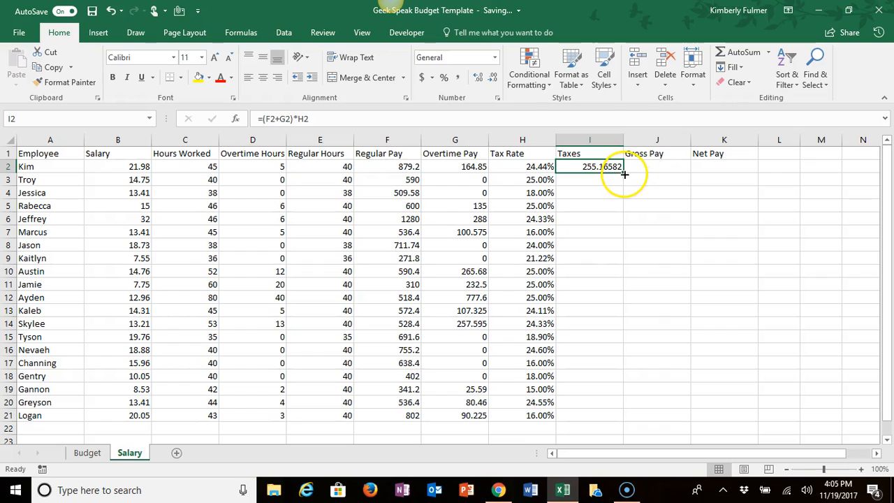
{"action": "left_click_drag", "start_coordinate": [623, 172], "coordinate": [609, 415]}
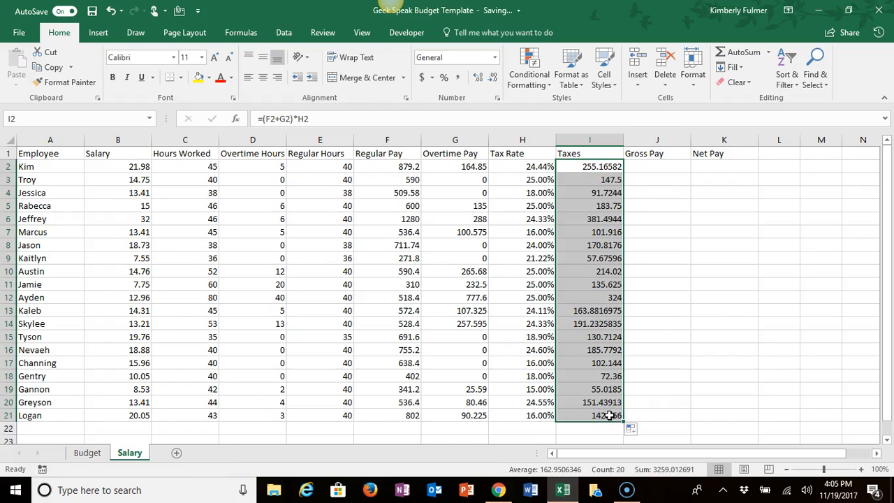
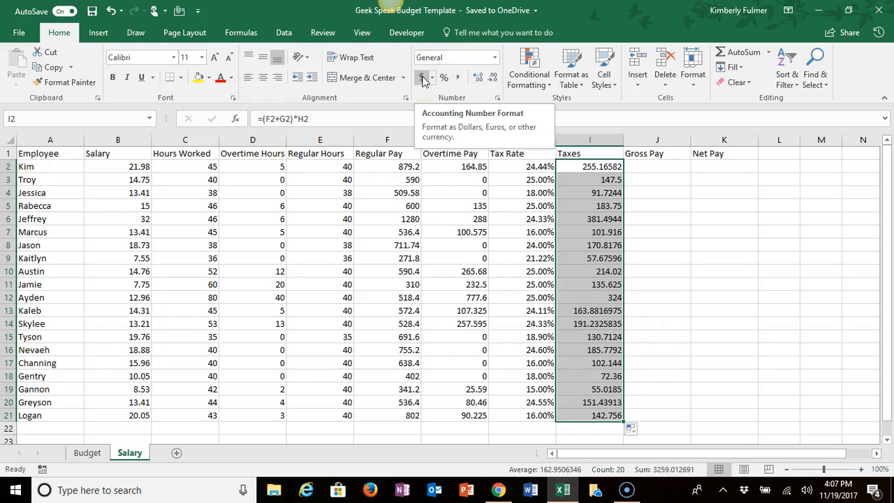
Step: Format the taxes in I2:I21 in the Accounting format with two decimal places
{"action": "left_click", "coordinate": [492, 80]}
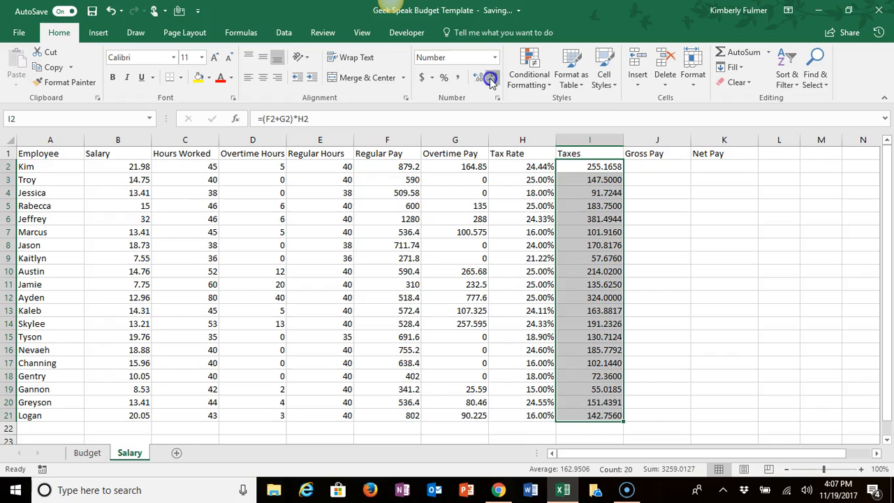
{"action": "left_click", "coordinate": [491, 80]}
{"action": "left_click", "coordinate": [492, 80]}
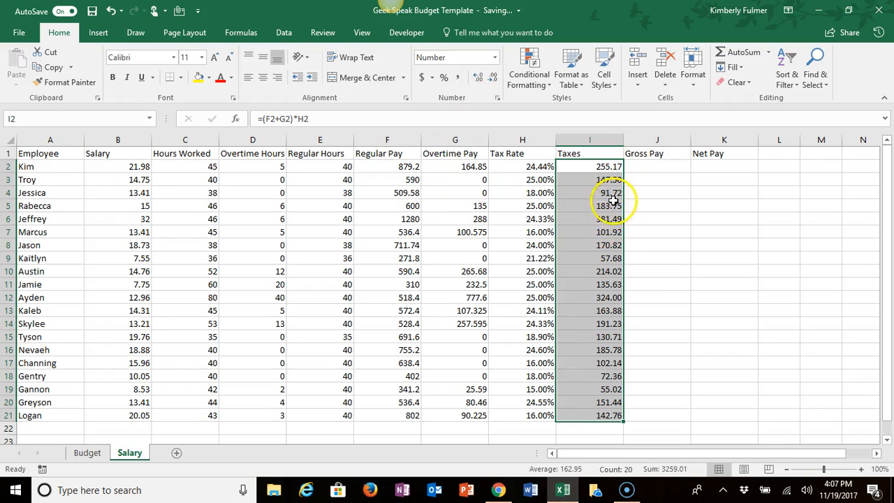
{"action": "left_click", "coordinate": [422, 78]}
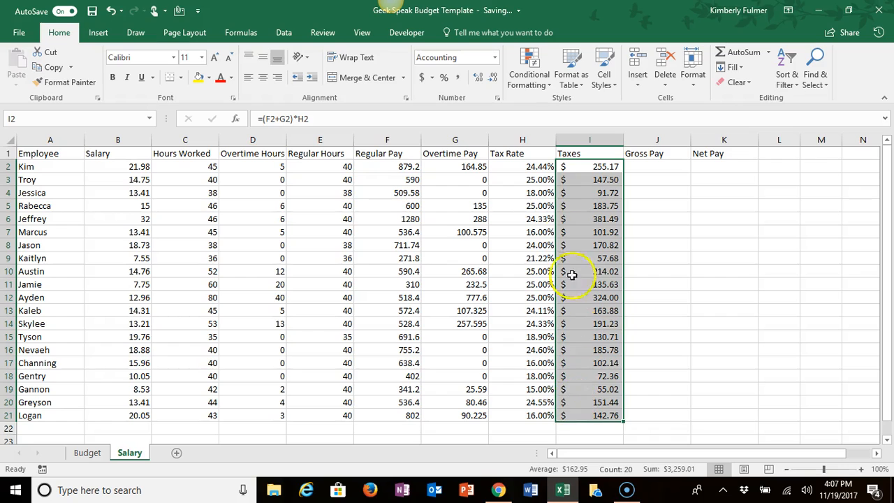
Step: Calculate the gross pay in J2 with the formula =F2+G2
{"action": "left_click", "coordinate": [646, 166]}
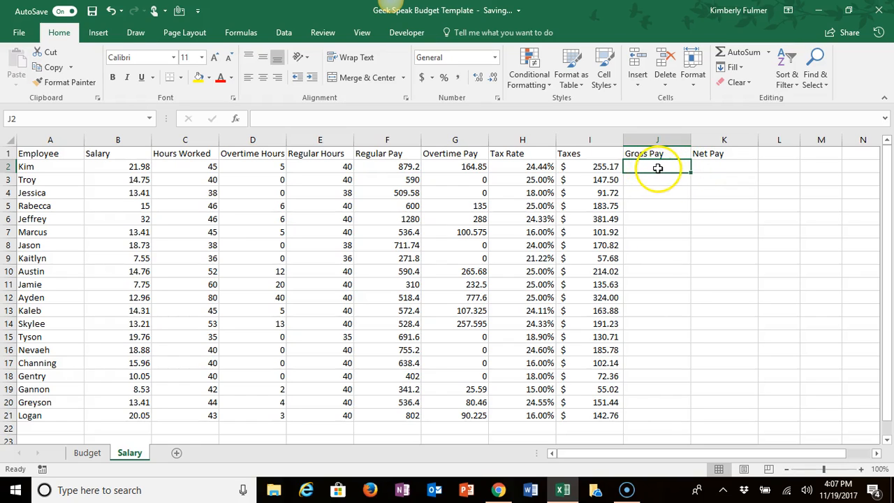
{"action": "left_click", "coordinate": [721, 164]}
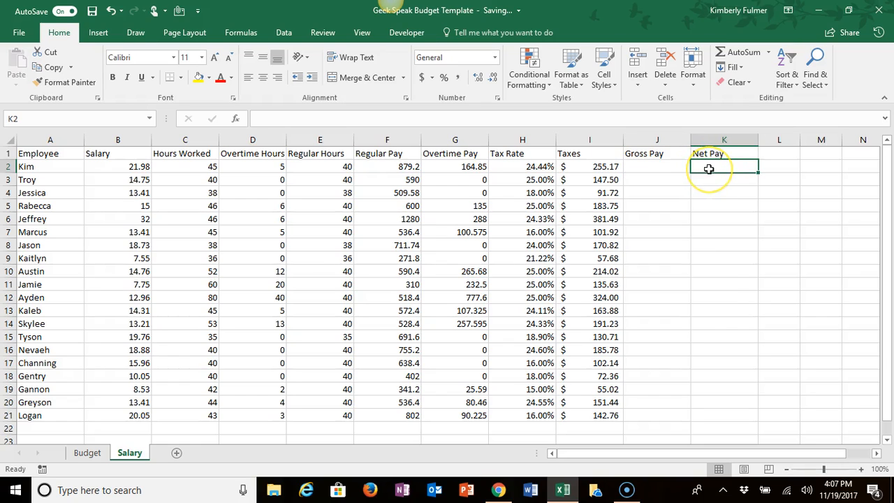
{"action": "left_click", "coordinate": [660, 166]}
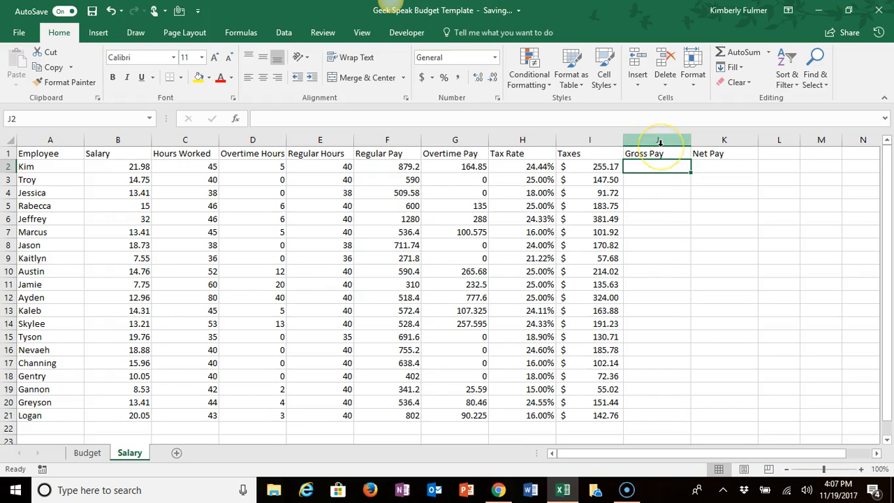
{"action": "type", "text": "="}
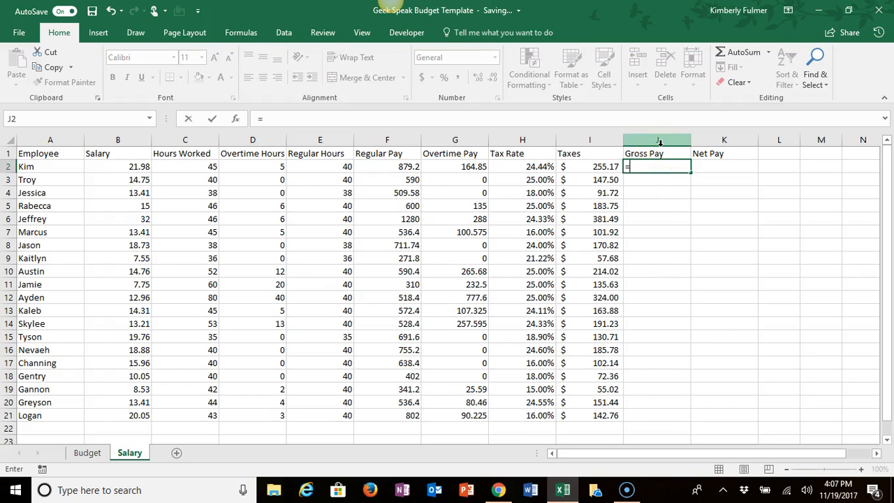
{"action": "left_click", "coordinate": [387, 166]}
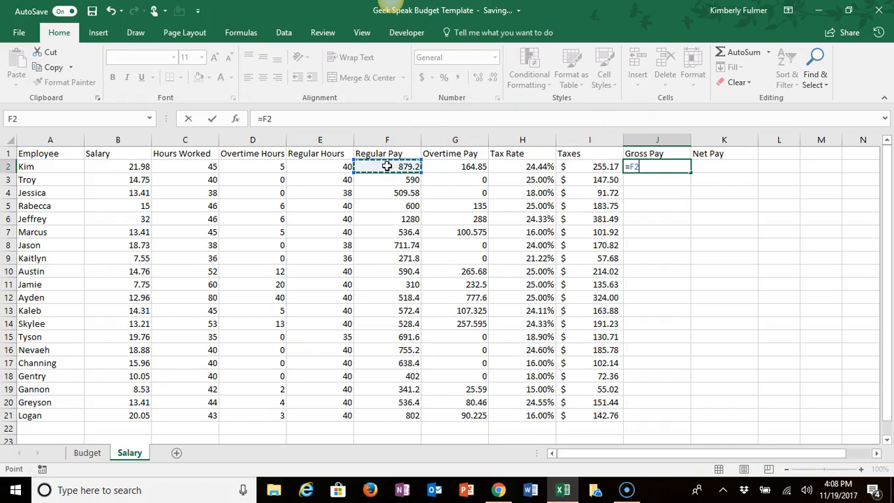
{"action": "left_click", "coordinate": [455, 167]}
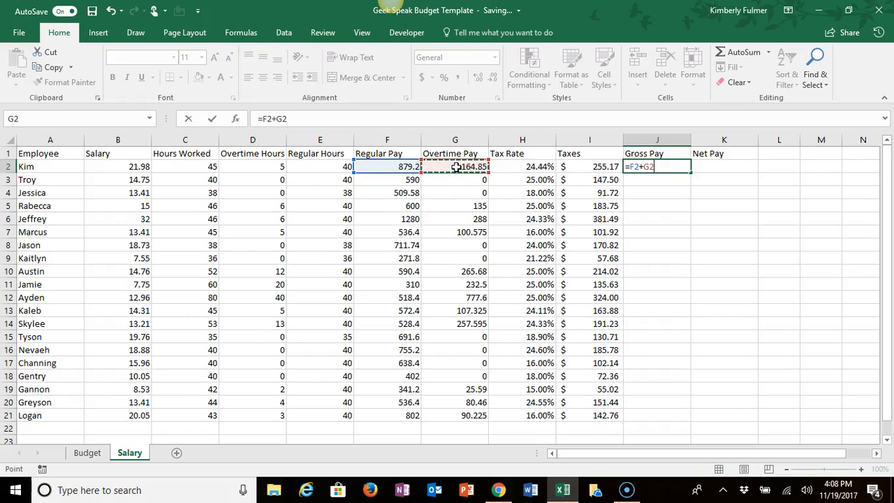
{"action": "key", "text": "Return"}
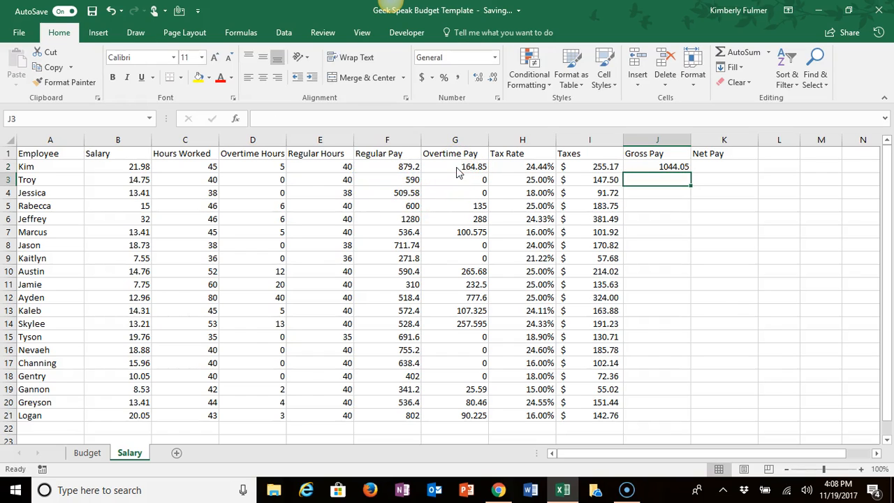
Step: Fill the gross pay formula from J2 down through J21 and apply the Accounting format to the range
{"action": "left_click", "coordinate": [640, 167]}
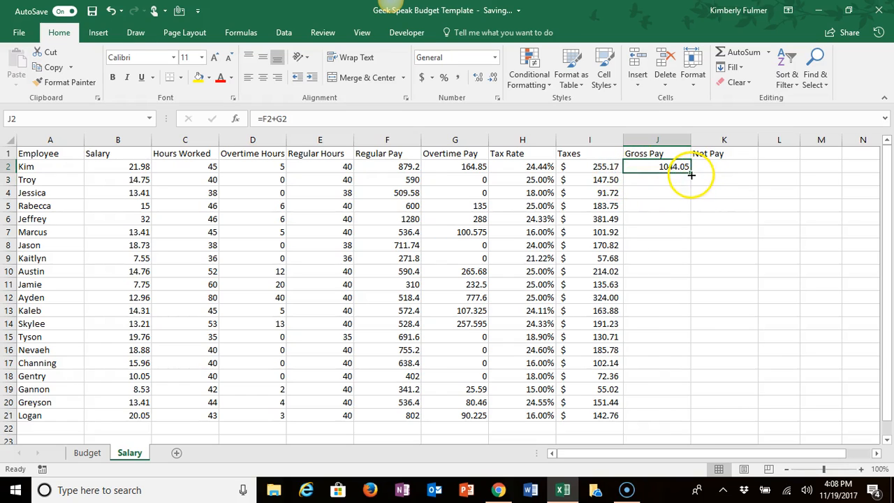
{"action": "left_click_drag", "start_coordinate": [690, 176], "coordinate": [687, 421]}
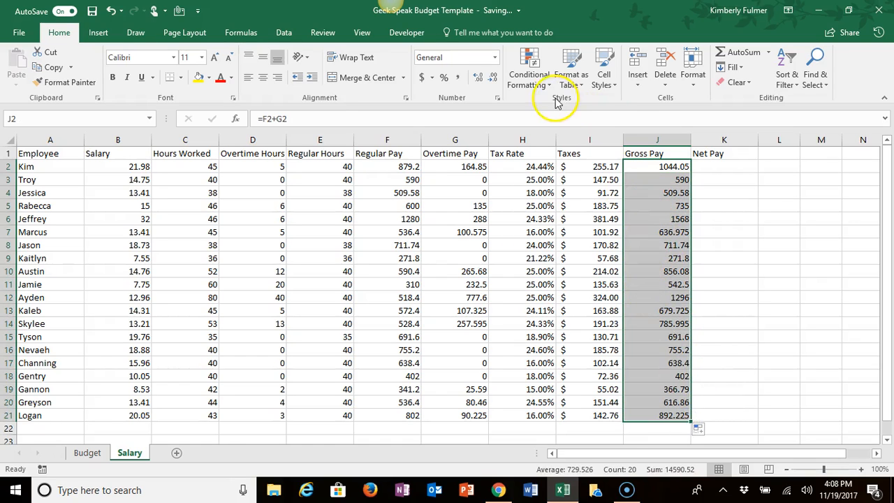
{"action": "left_click", "coordinate": [422, 78]}
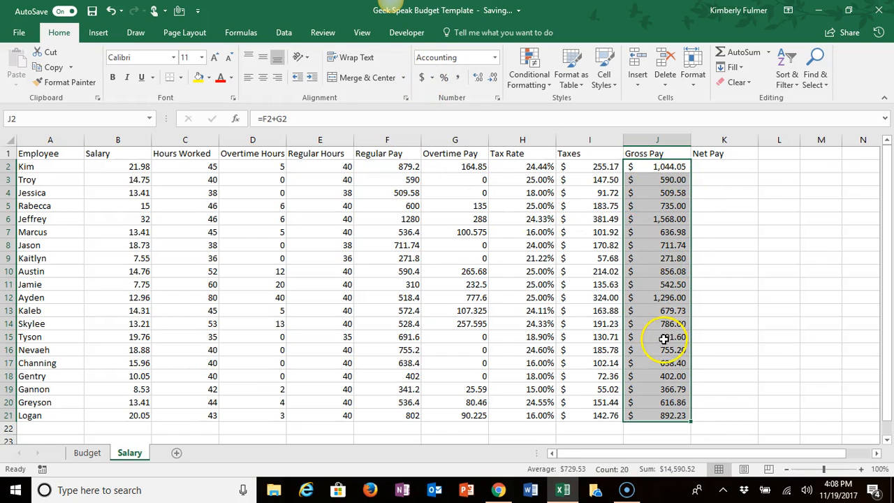
Step: Calculate the net pay in K2 with the formula =J2-I2 and fill it down through K21
{"action": "left_click", "coordinate": [722, 166]}
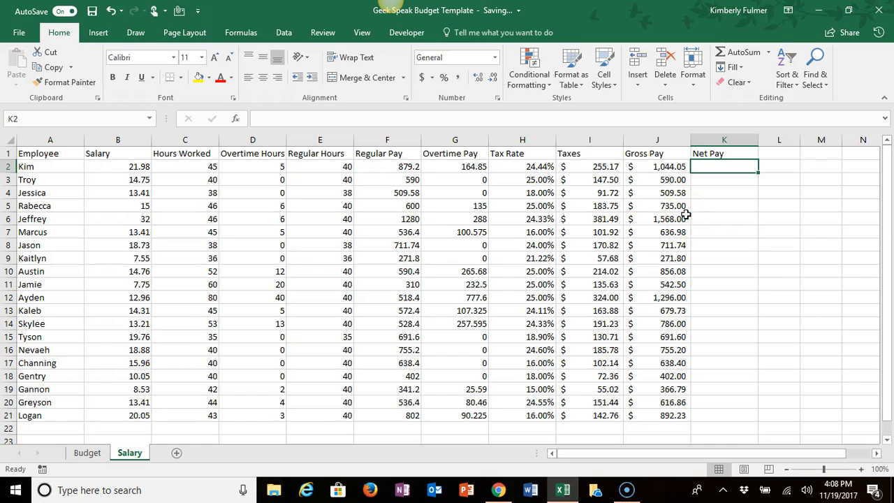
{"action": "type", "text": "="}
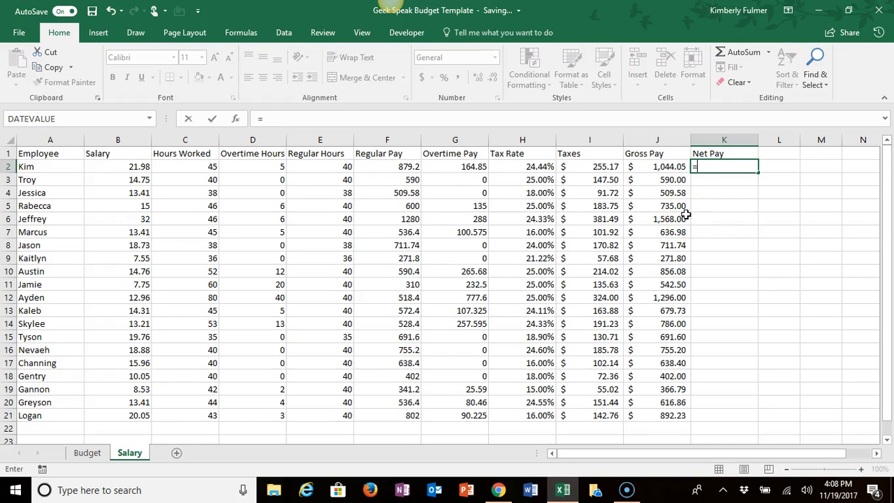
{"action": "left_click", "coordinate": [666, 166]}
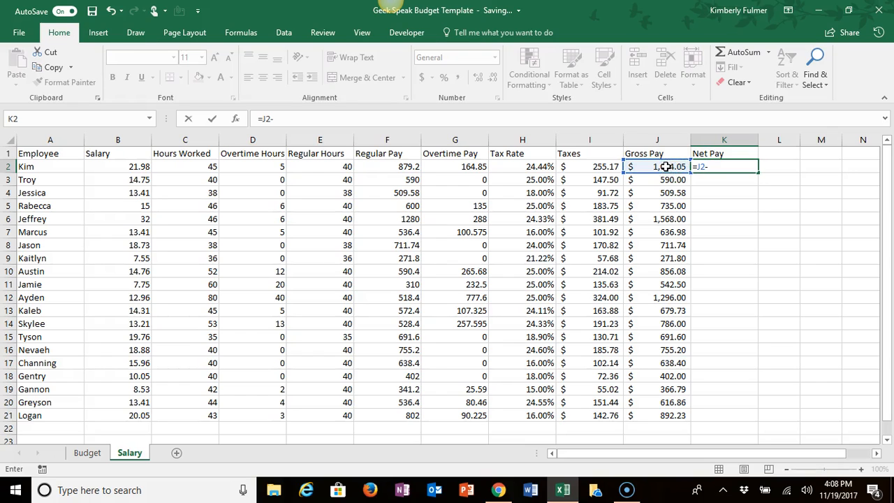
{"action": "left_click", "coordinate": [600, 166]}
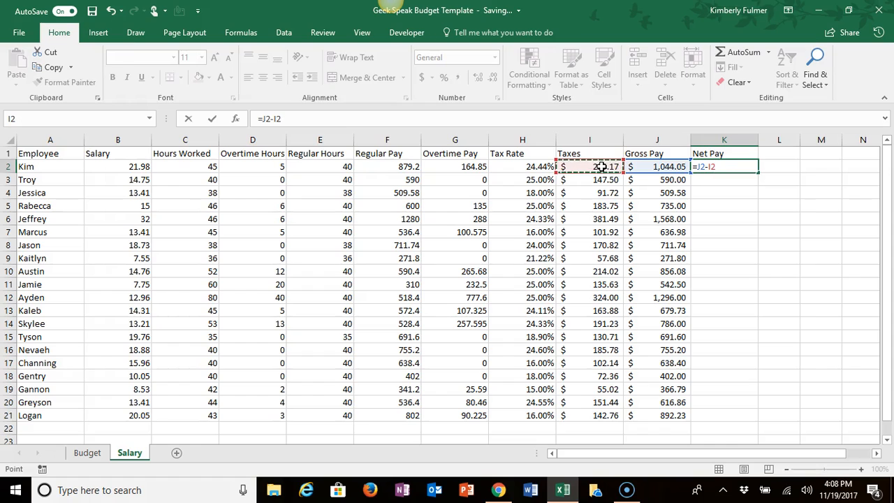
{"action": "key", "text": "Return"}
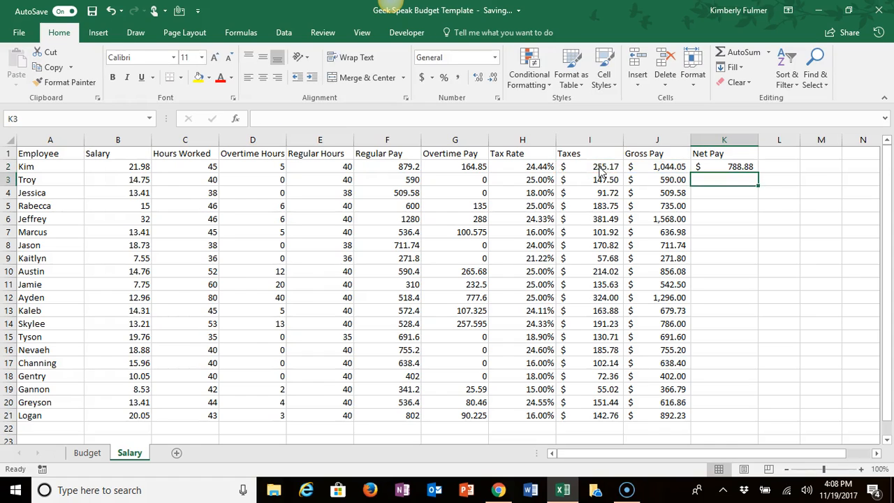
{"action": "left_click", "coordinate": [737, 167]}
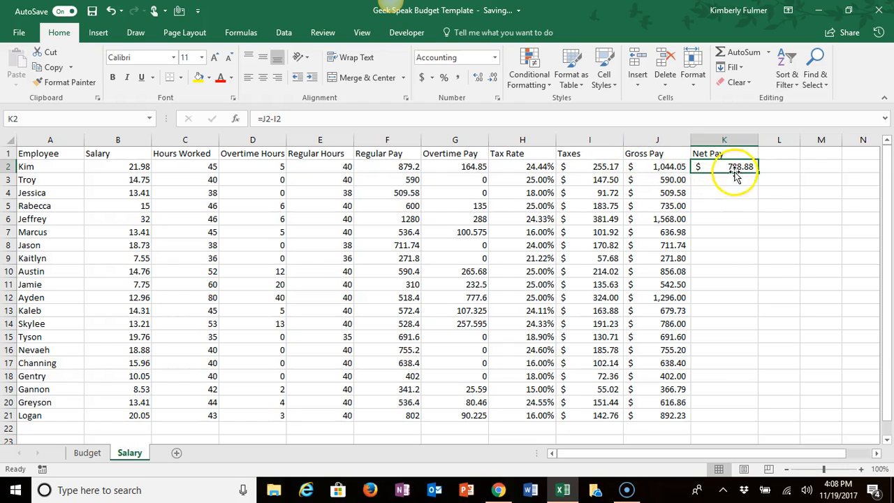
{"action": "left_click_drag", "start_coordinate": [757, 173], "coordinate": [738, 421]}
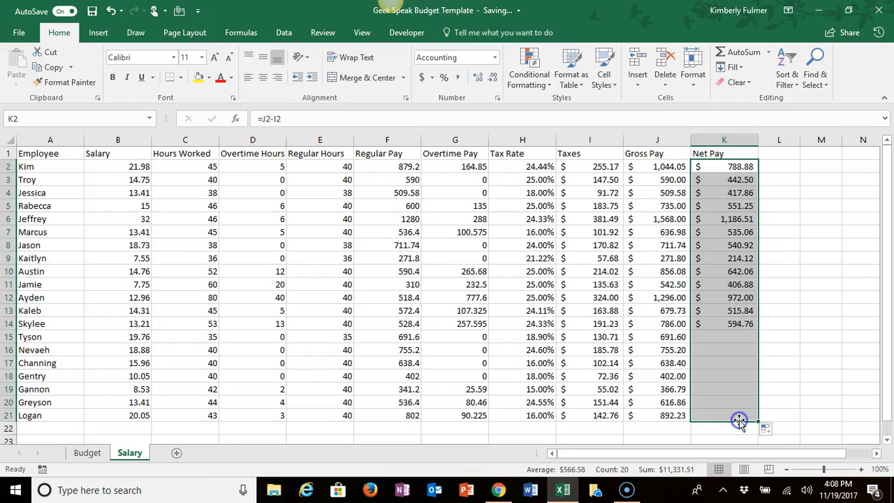
{"action": "left_click", "coordinate": [789, 270]}
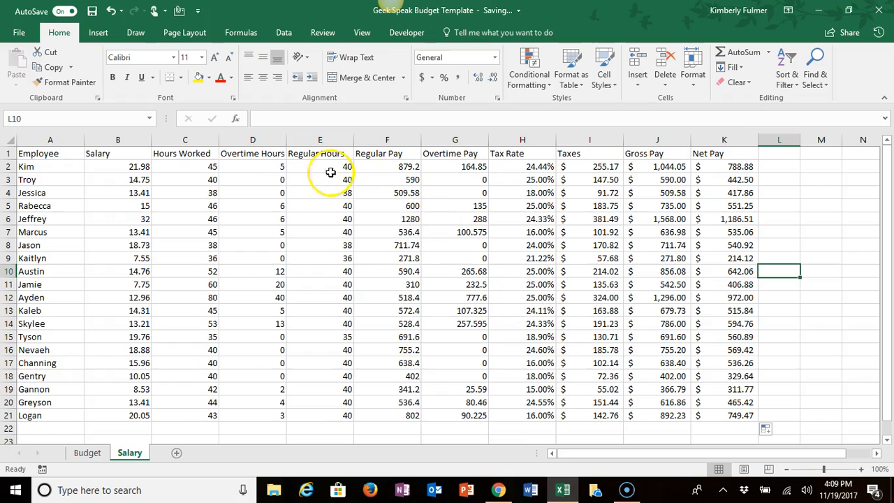
Step: Try removing the decimal places from the tax rate in H2, and undo the change
{"action": "left_click", "coordinate": [259, 180]}
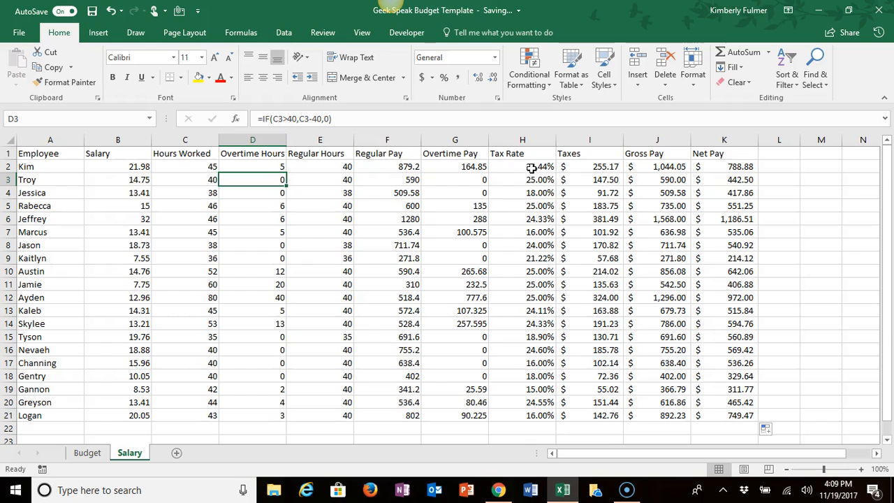
{"action": "left_click", "coordinate": [528, 168]}
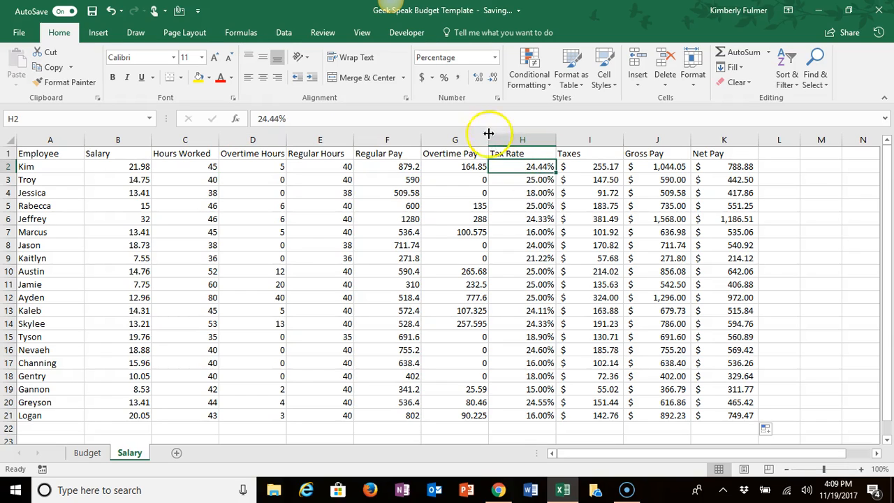
{"action": "left_click", "coordinate": [493, 79]}
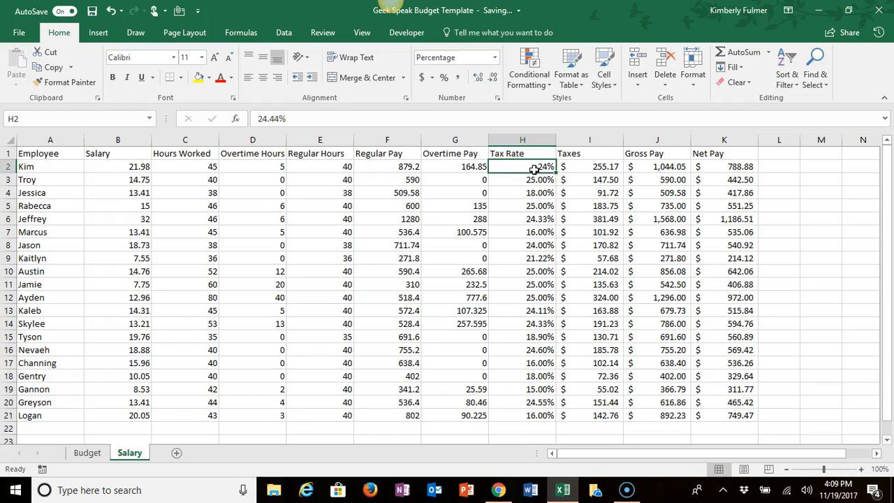
{"action": "left_click_drag", "start_coordinate": [527, 166], "coordinate": [525, 413]}
{"action": "left_click", "coordinate": [493, 82]}
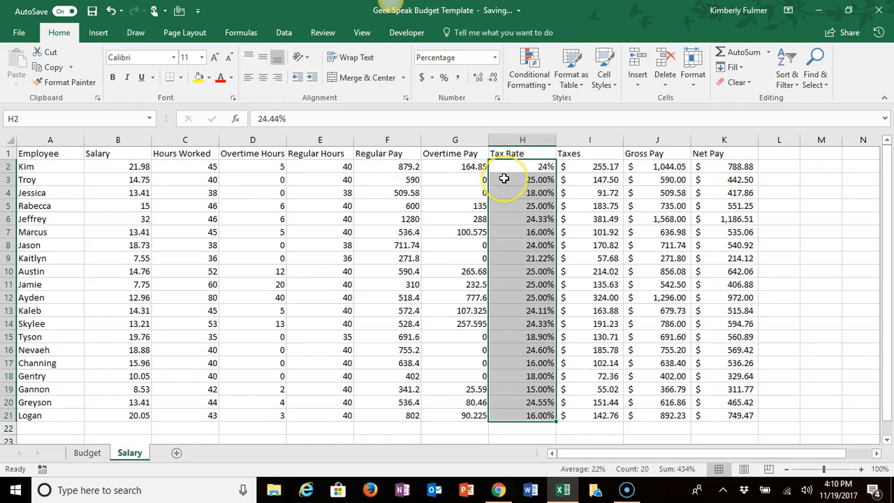
{"action": "left_click", "coordinate": [501, 215]}
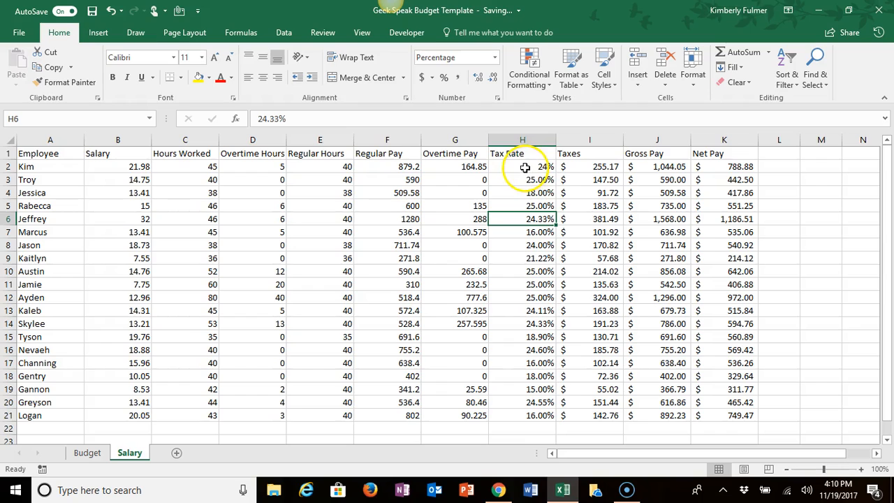
{"action": "left_click", "coordinate": [111, 12]}
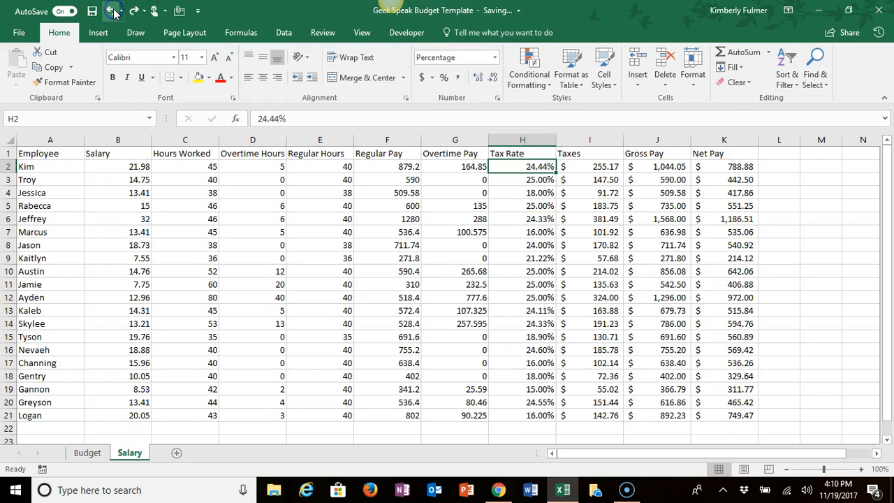
Step: Reduce the tax rates in H2:H21 to whole percentages with no decimal places
{"action": "left_click_drag", "start_coordinate": [529, 166], "coordinate": [517, 414]}
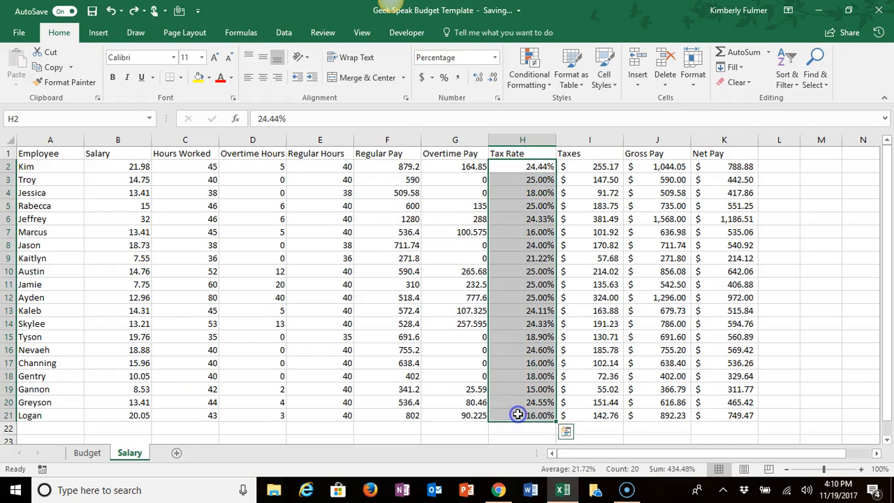
{"action": "left_click", "coordinate": [491, 79]}
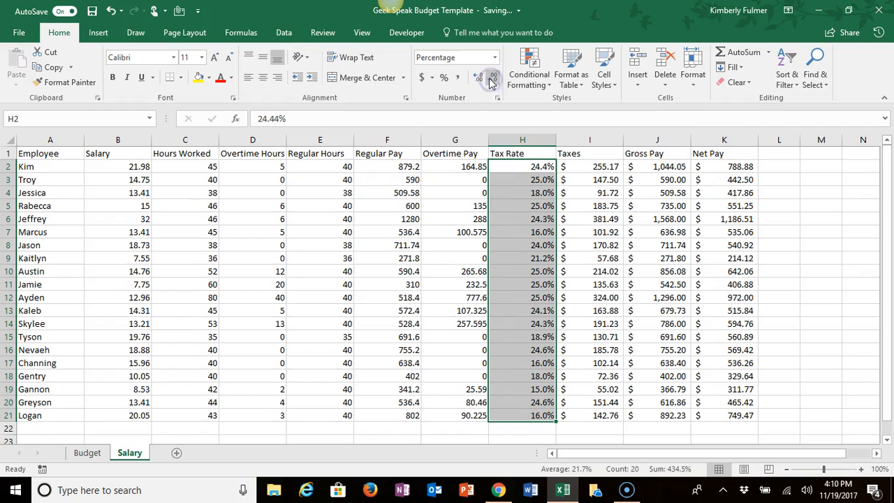
{"action": "left_click", "coordinate": [490, 79]}
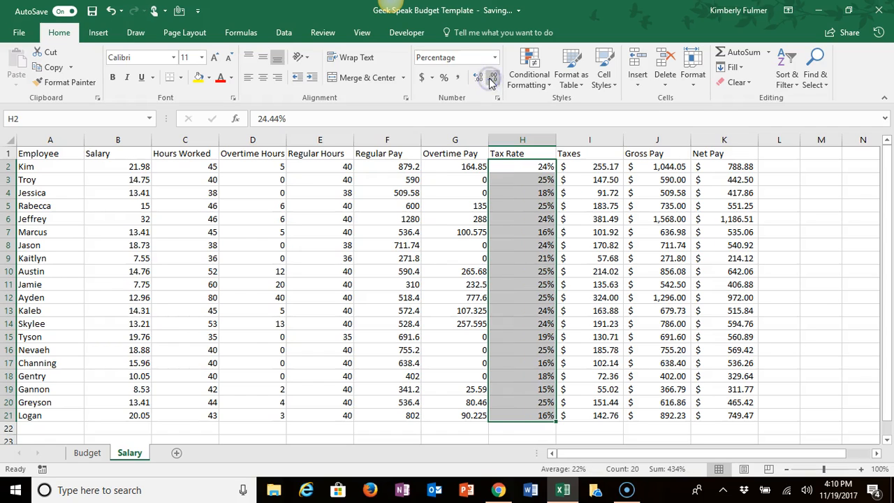
{"action": "left_click", "coordinate": [525, 261]}
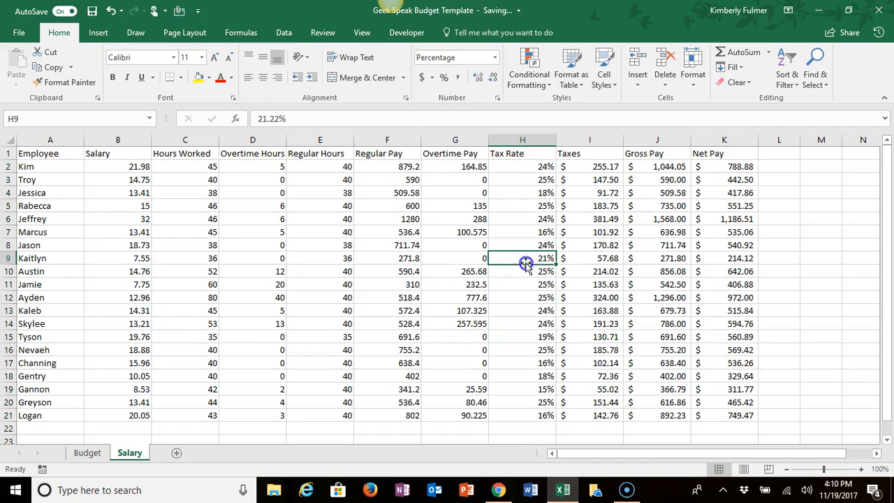
{"action": "left_click", "coordinate": [524, 220]}
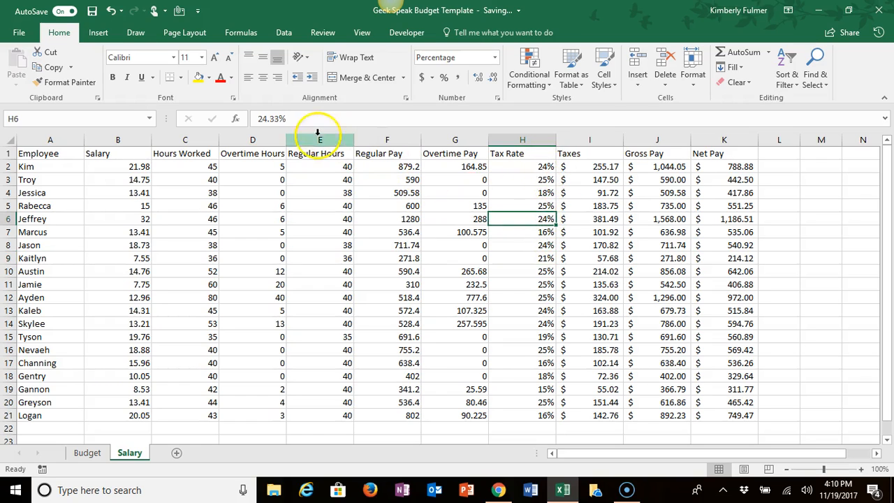